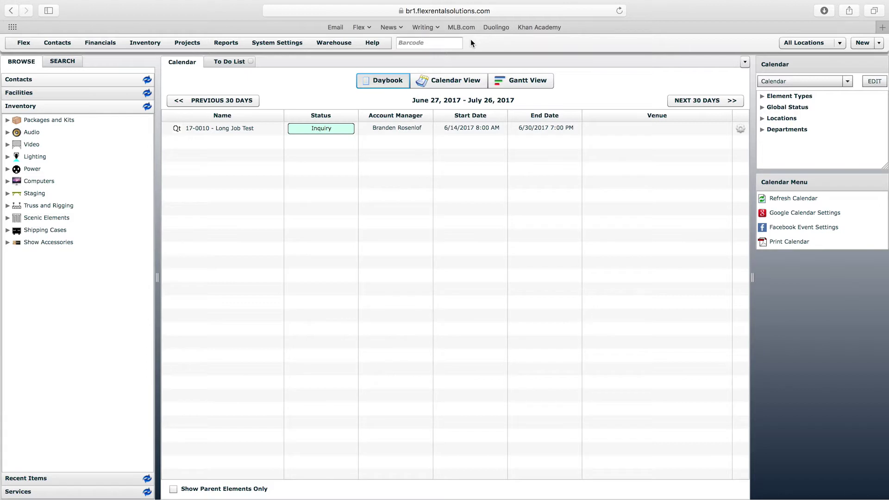
# Open the list of project element types and examine the existing Estimate, Order and Proposal entries
pyautogui.click(195, 42)
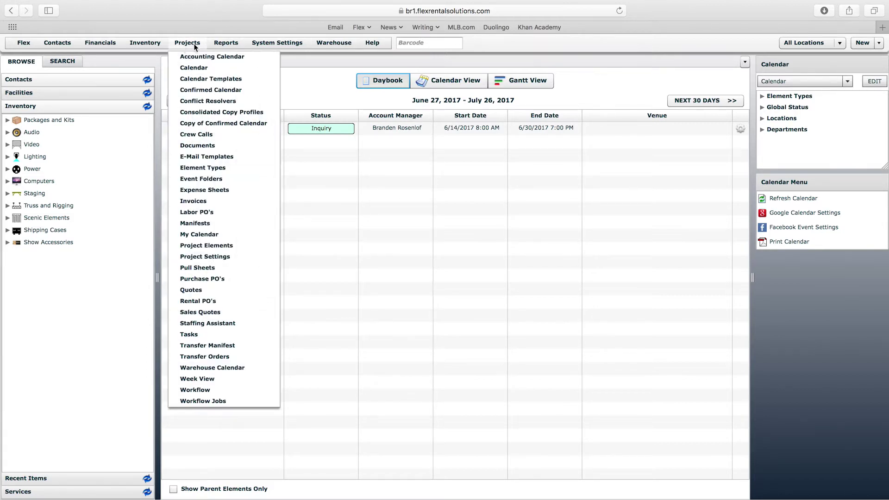
pyautogui.click(213, 169)
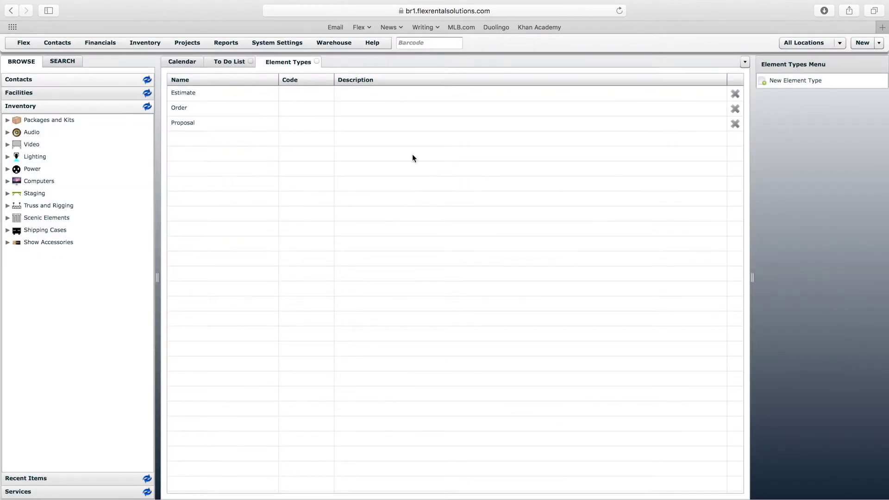
pyautogui.click(188, 97)
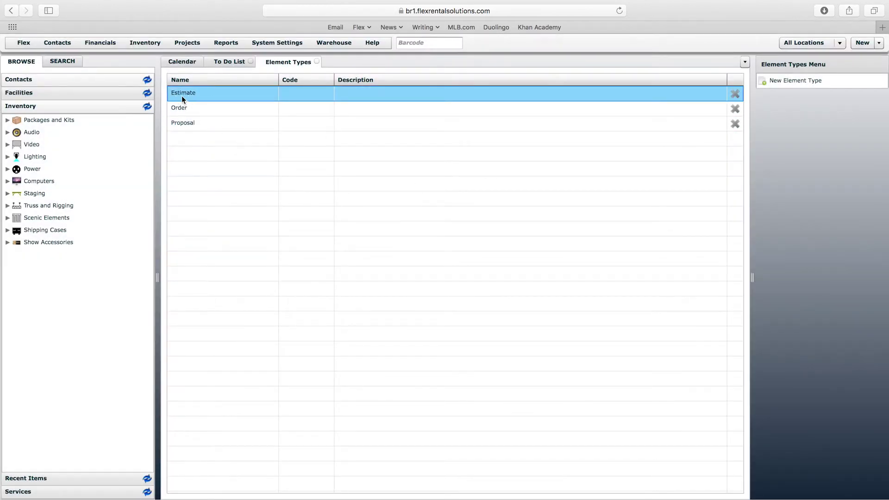
pyautogui.click(178, 109)
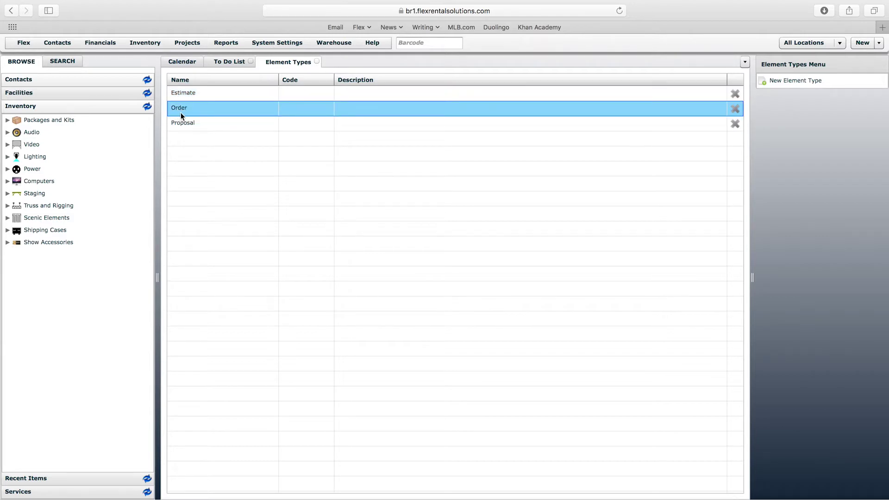
pyautogui.click(179, 130)
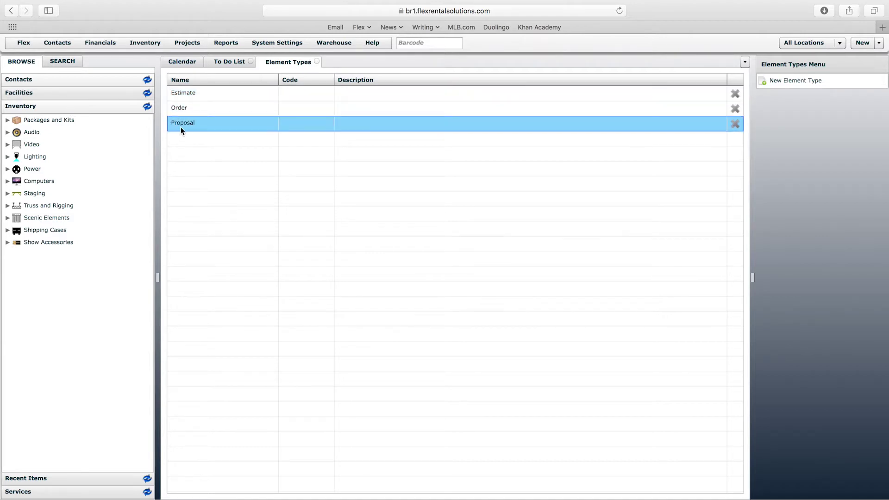
pyautogui.click(195, 94)
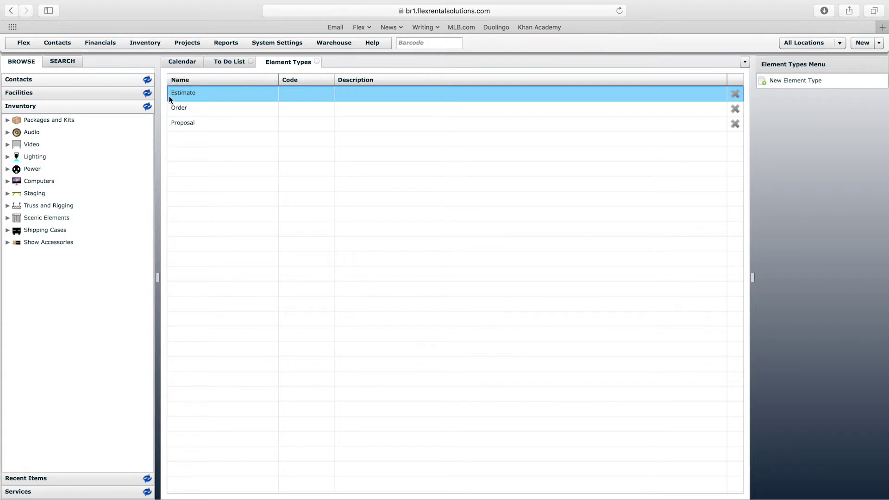
pyautogui.click(182, 110)
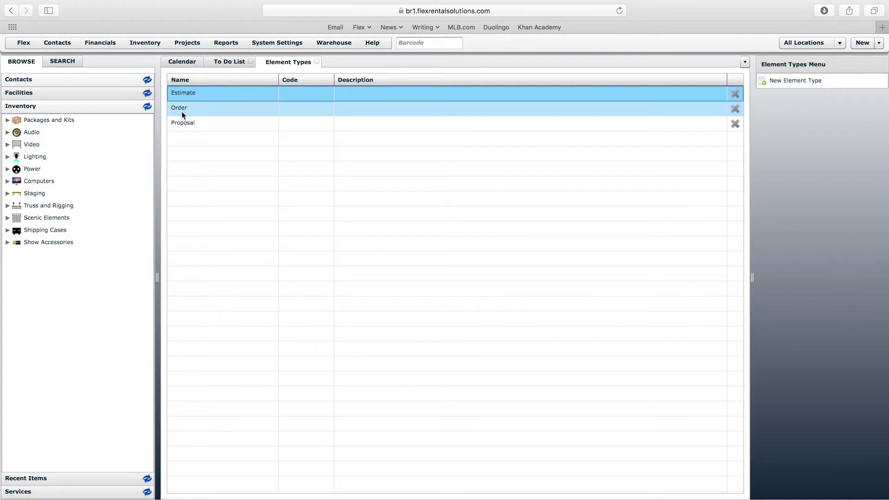
pyautogui.click(185, 128)
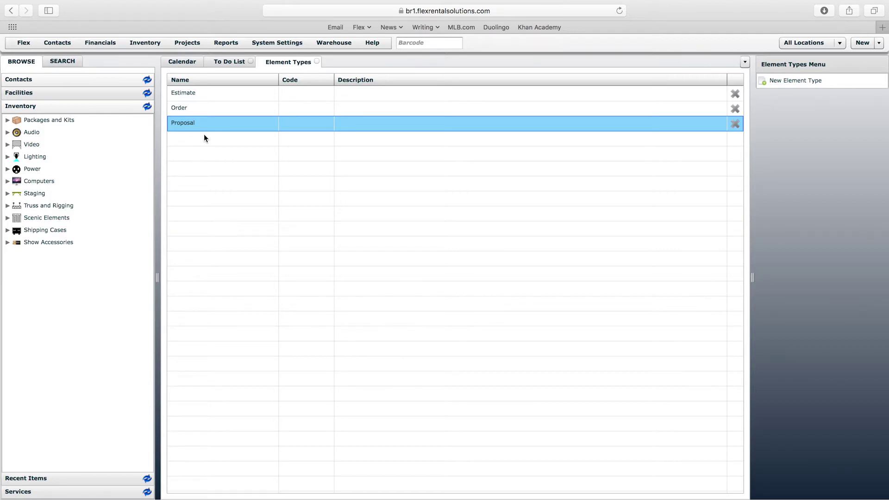
pyautogui.click(188, 96)
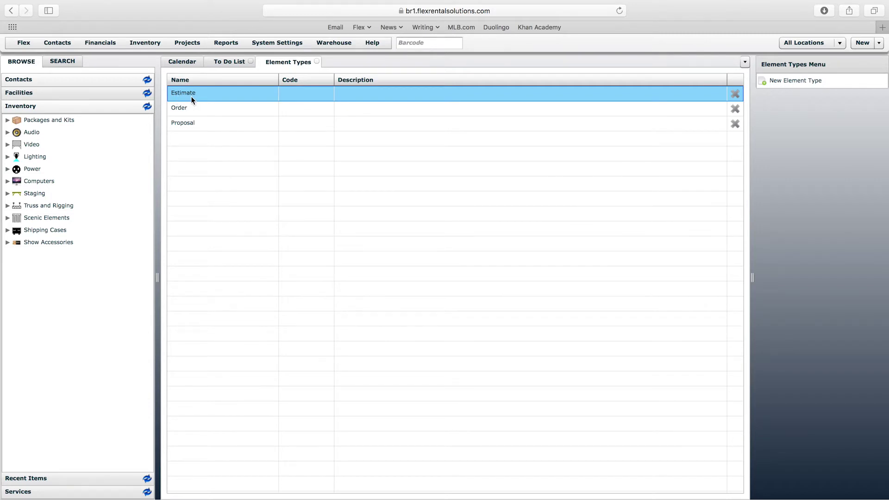
pyautogui.click(189, 124)
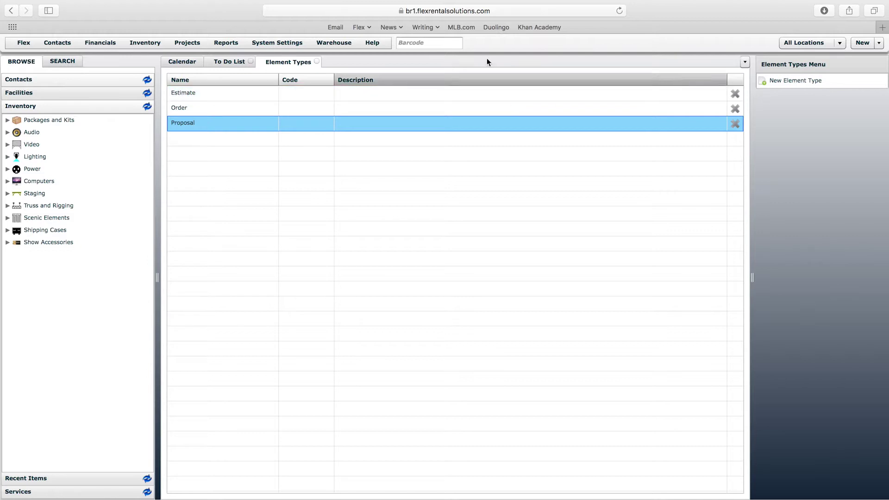
# Create a new project element type named Quote, leaving its code and description blank
pyautogui.click(186, 43)
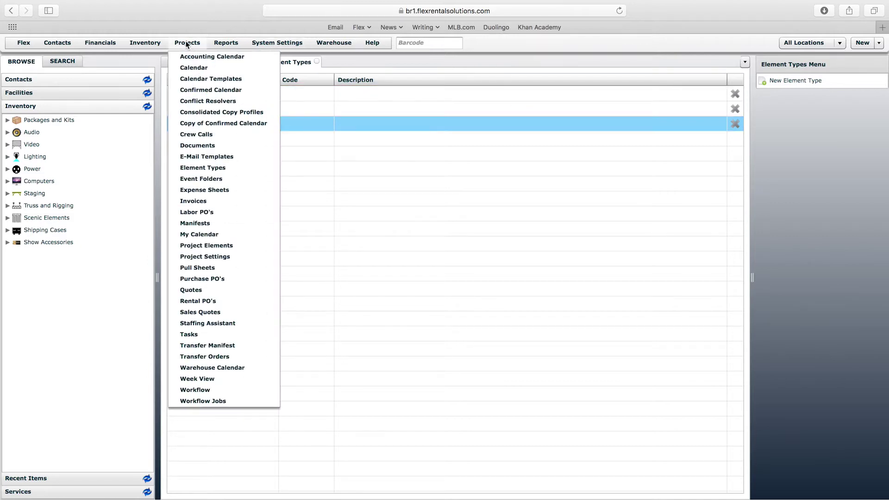
pyautogui.click(206, 168)
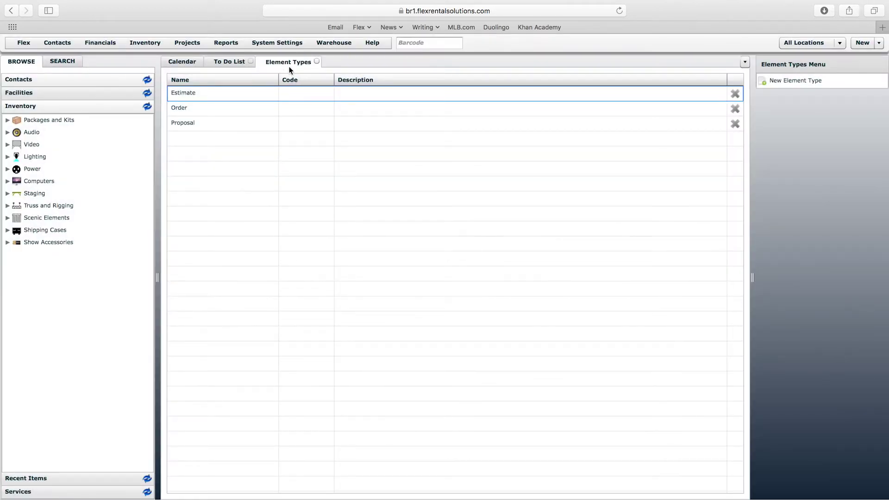
pyautogui.click(786, 82)
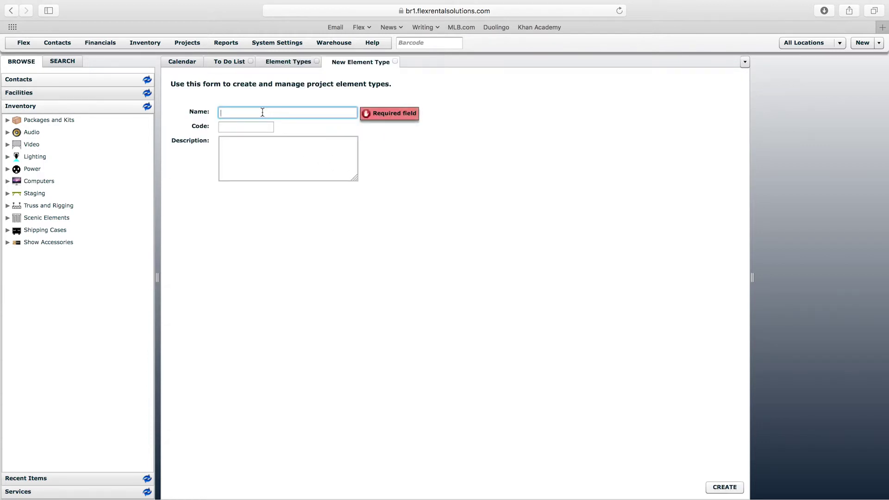
pyautogui.write('Quote')
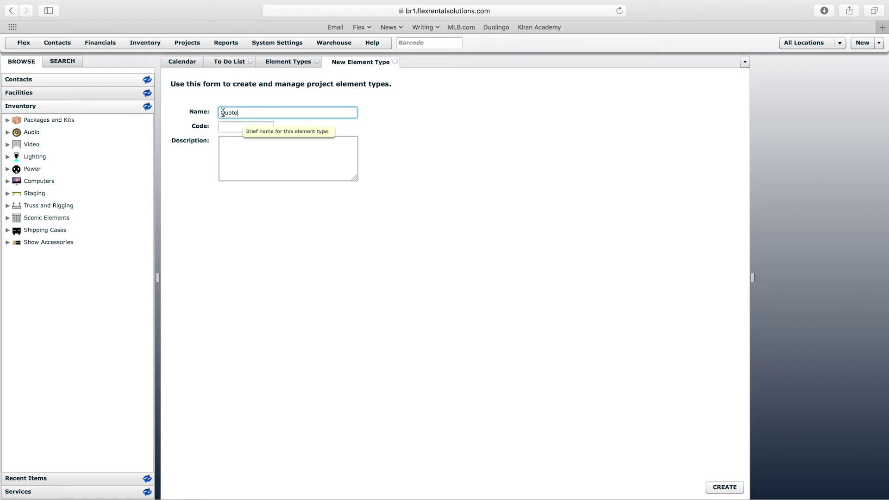
pyautogui.moveTo(221, 113); pyautogui.dragTo(247, 112)
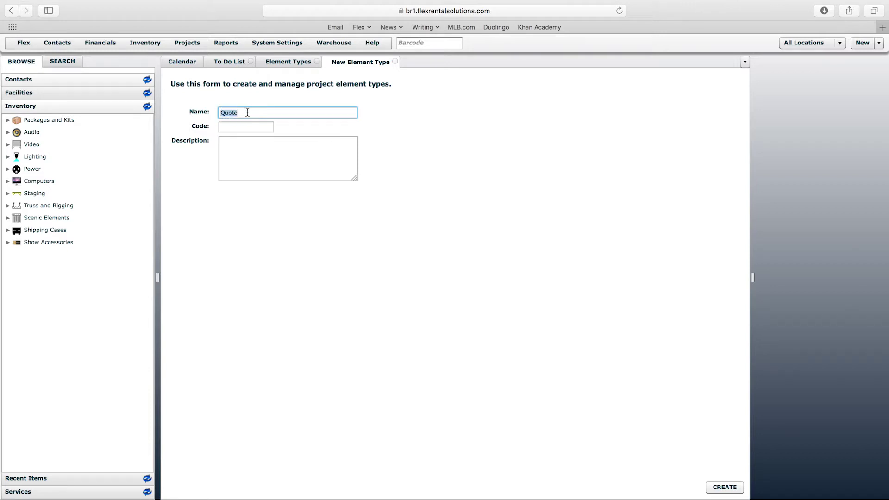
pyautogui.click(252, 127)
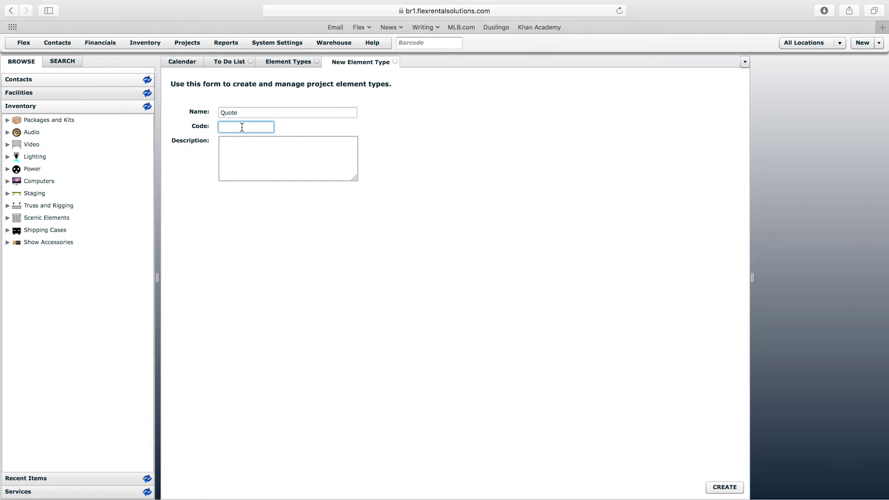
pyautogui.click(243, 152)
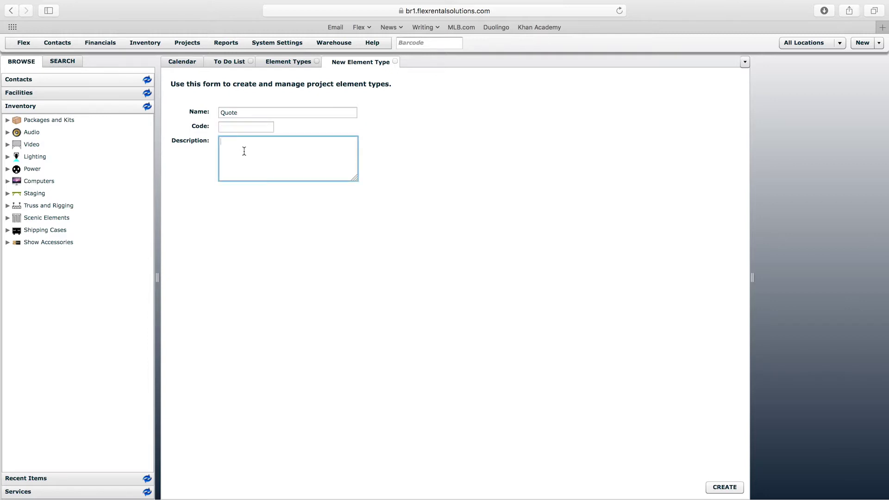
pyautogui.click(241, 127)
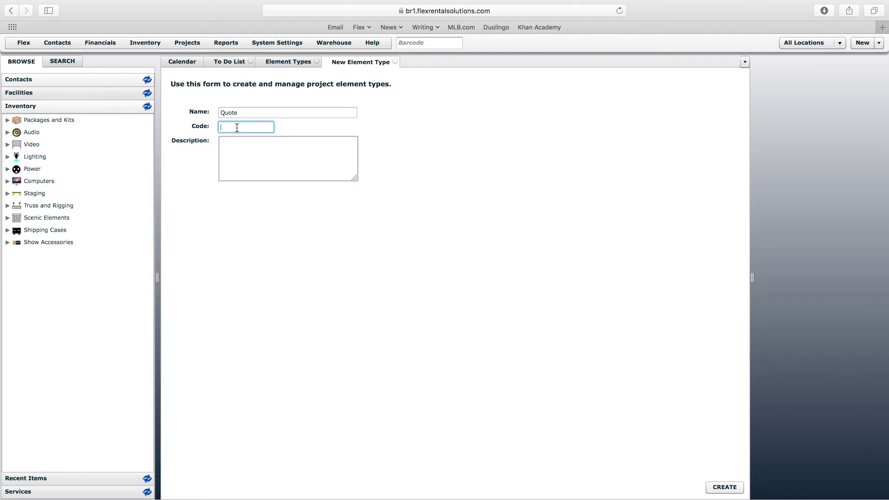
pyautogui.click(244, 146)
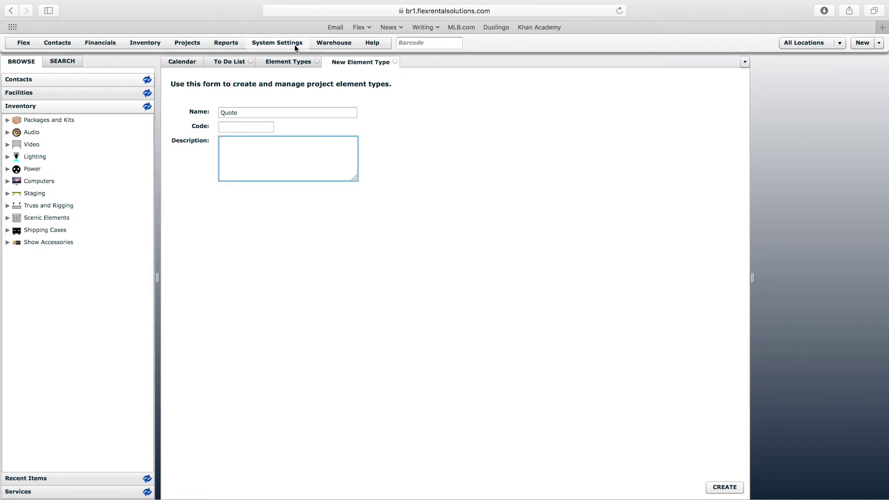
pyautogui.click(304, 64)
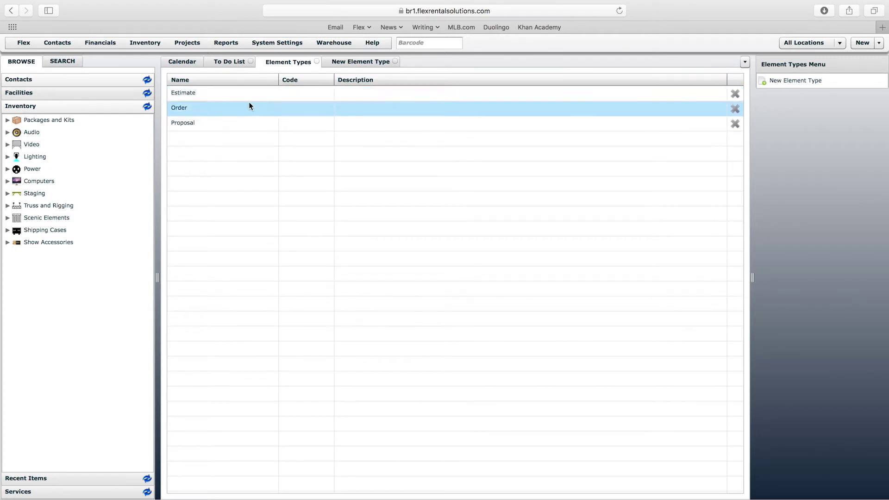
pyautogui.click(358, 61)
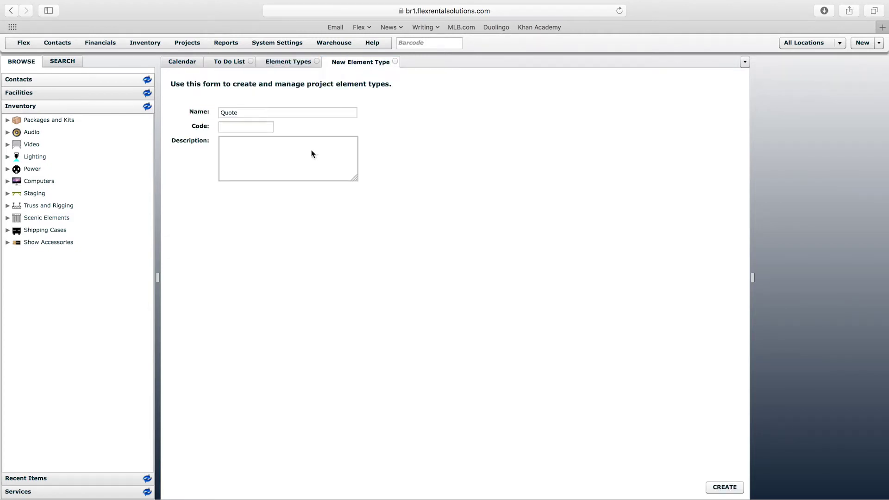
pyautogui.click(285, 165)
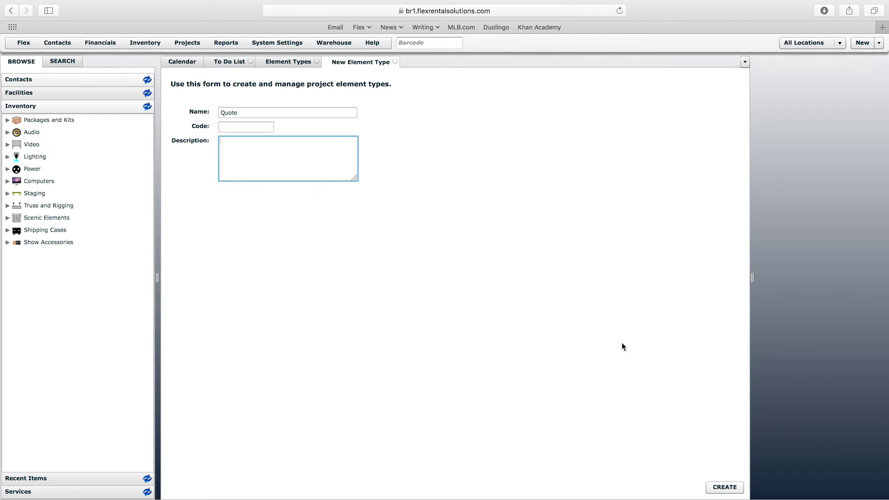
pyautogui.click(723, 489)
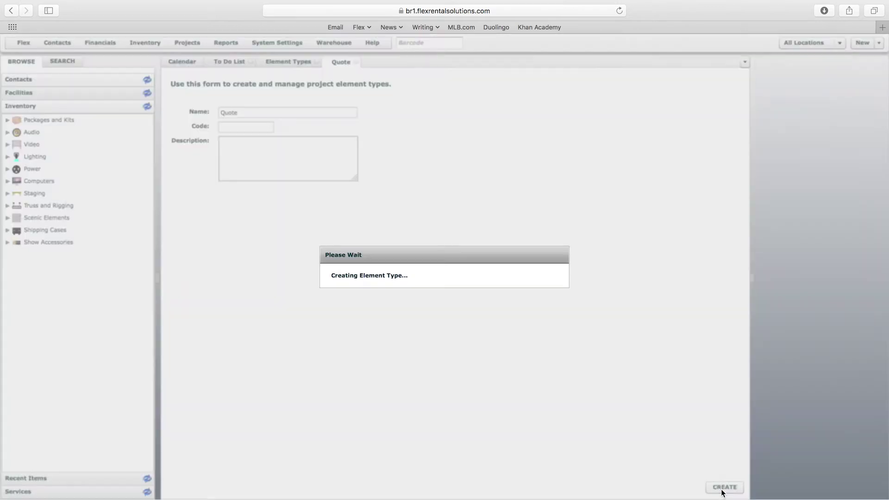
# Reload the element types list and look over the Estimate, Order, Proposal and Quote entries
pyautogui.click(288, 66)
pyautogui.rightClick(288, 65)
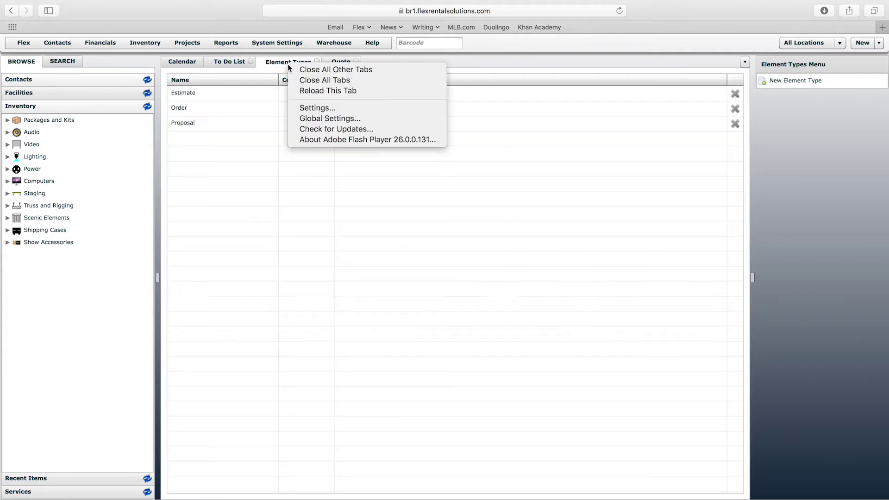
pyautogui.click(324, 92)
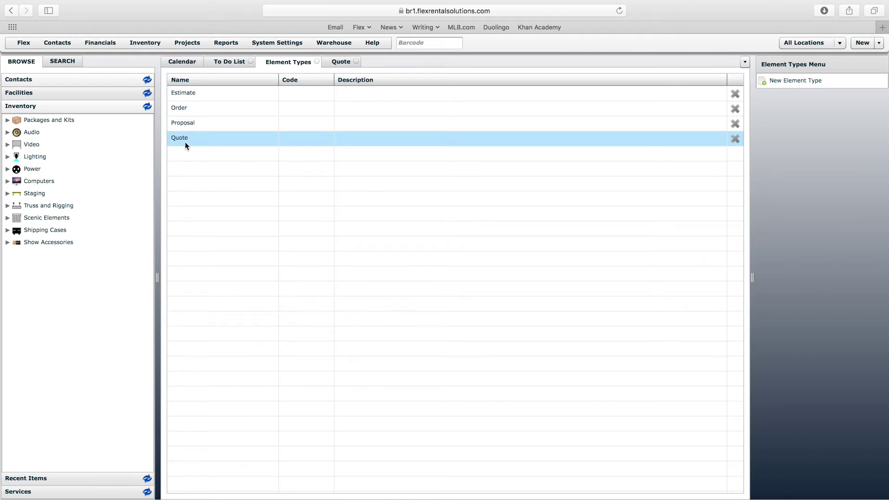
pyautogui.click(197, 93)
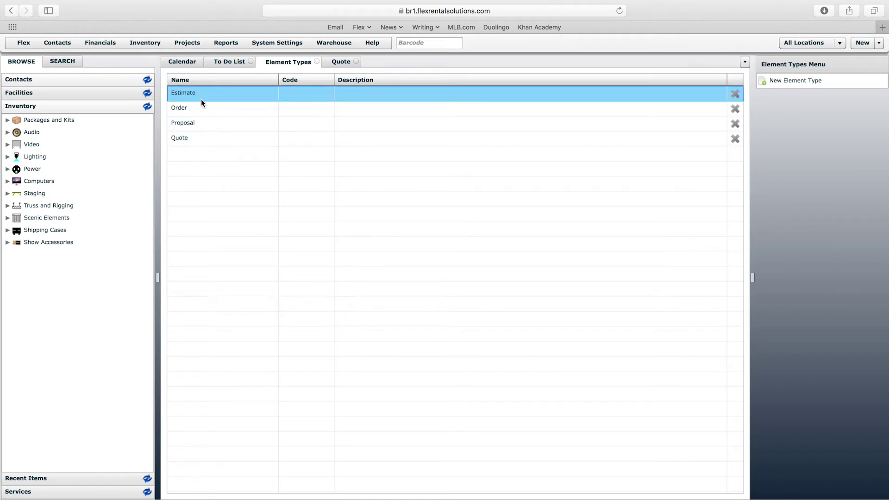
pyautogui.click(202, 109)
pyautogui.click(202, 125)
pyautogui.click(207, 141)
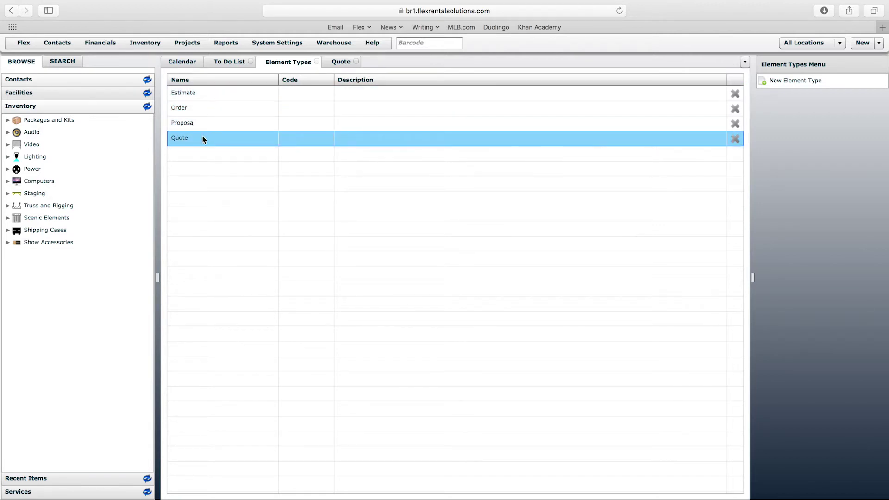
# Return to the calendar and start a new quote named "Element Types Testing"
pyautogui.click(179, 62)
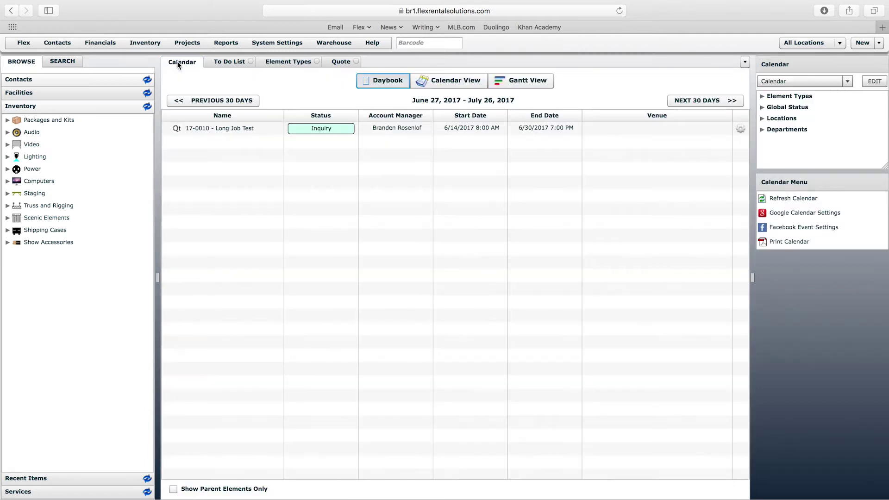
pyautogui.click(864, 43)
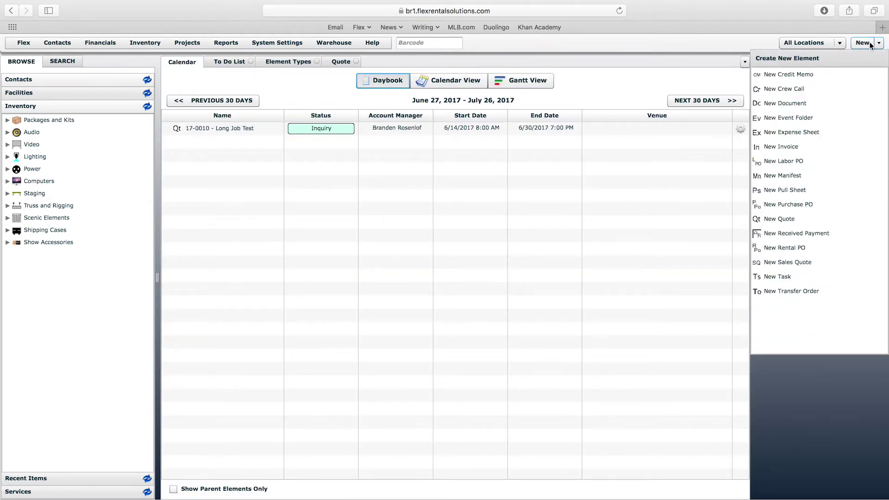
pyautogui.click(786, 220)
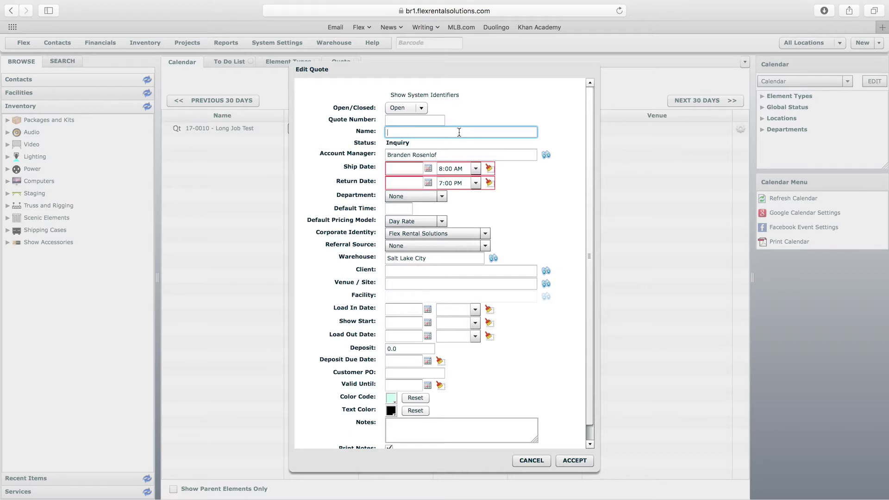
pyautogui.write('Element Types Testing')
# Set the quote's ship date to 06/28/2017 and return date to 06/30/2017, then accept its header
pyautogui.click(427, 170)
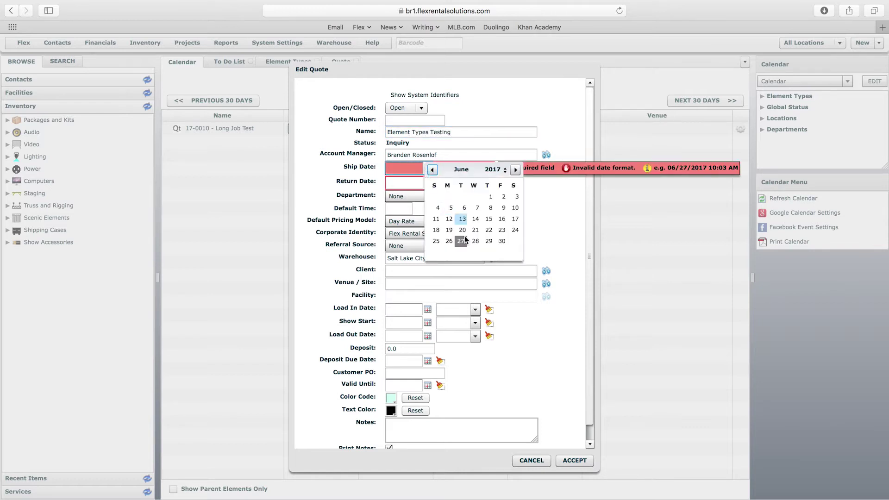
pyautogui.click(475, 254)
pyautogui.click(428, 183)
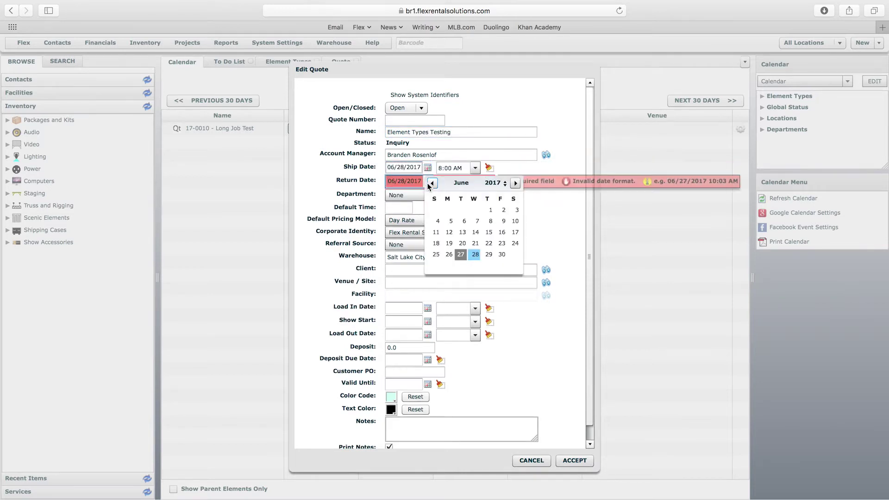
pyautogui.click(502, 255)
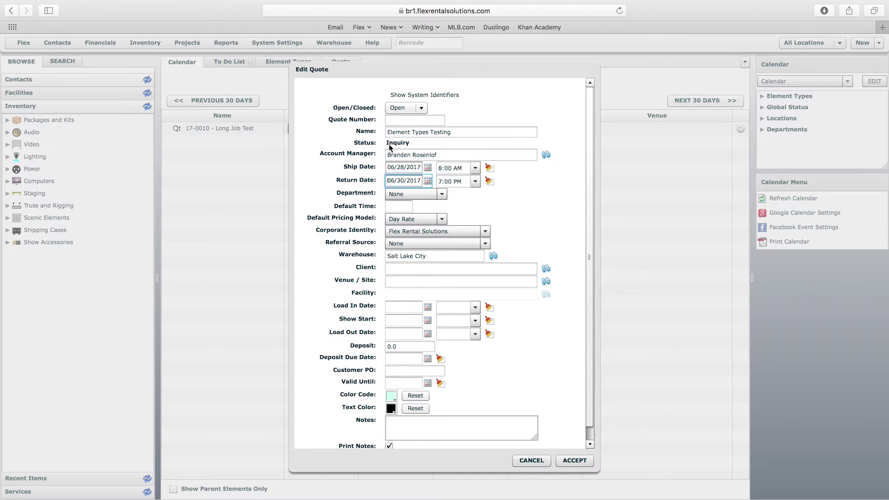
pyautogui.scroll(-2, 389, 144)
pyautogui.scroll(2, 389, 145)
pyautogui.click(575, 461)
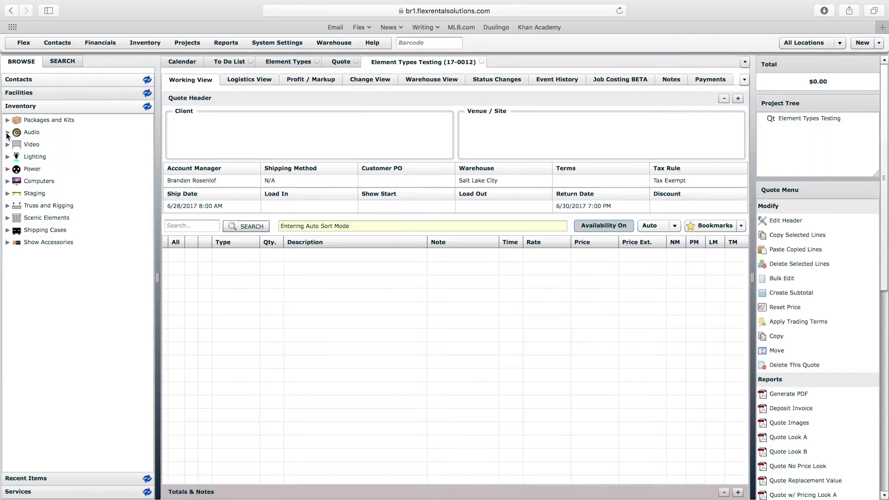
# Add one Shure ULXD Wireless Mic Package from the Audio packages inventory to the Element Types Testing quote
pyautogui.click(7, 132)
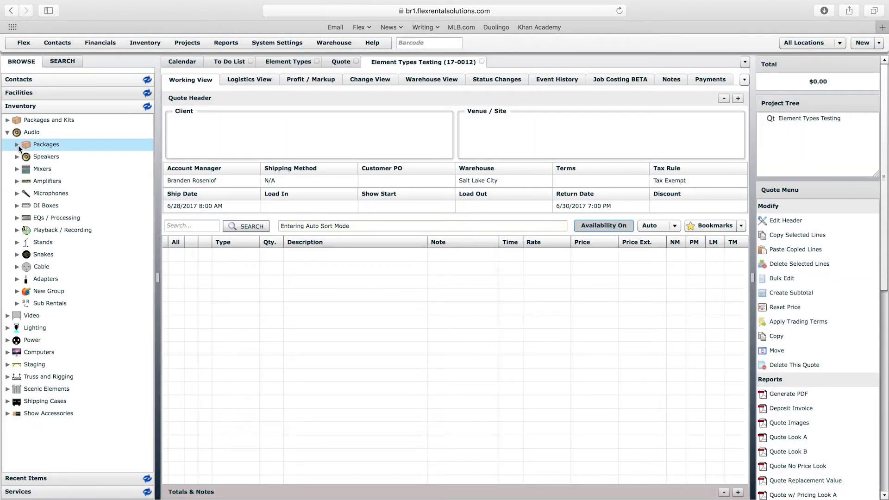
pyautogui.click(17, 145)
pyautogui.moveTo(74, 156); pyautogui.dragTo(253, 266)
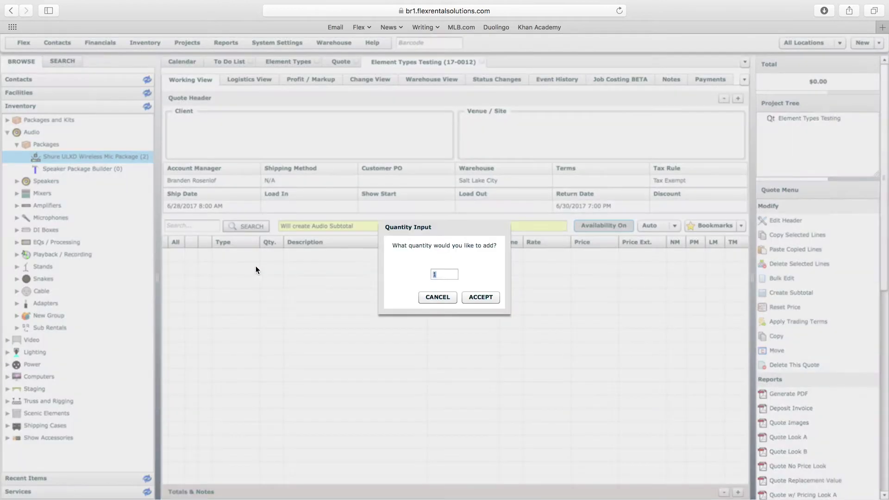
pyautogui.click(490, 298)
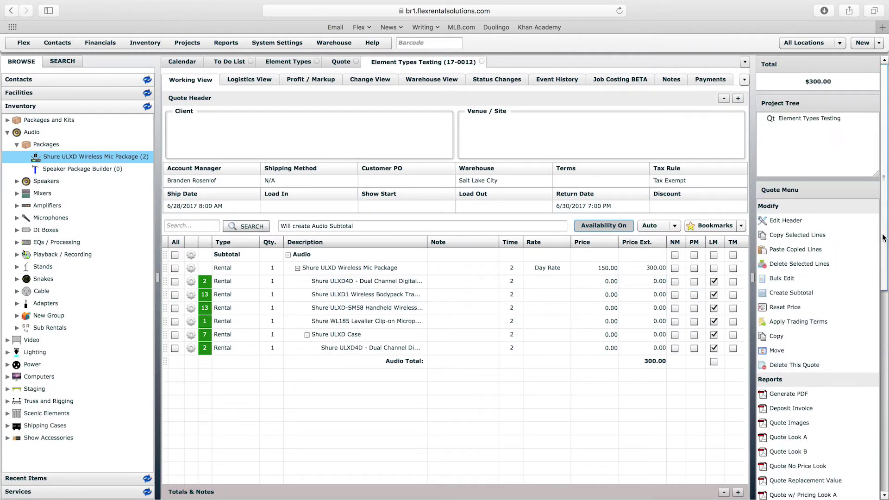
# Generate the Element Types Testing quote's PDF and enlarge its preview window for reading
pyautogui.moveTo(883, 237); pyautogui.dragTo(883, 296)
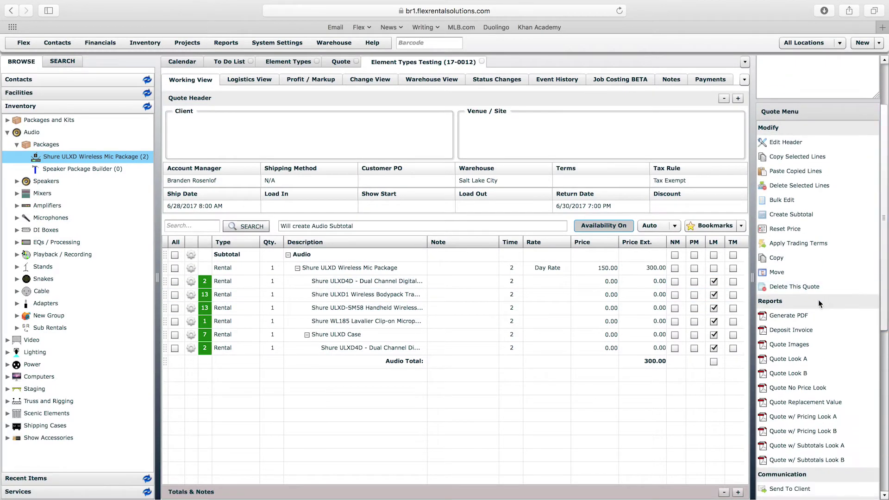
pyautogui.click(782, 315)
pyautogui.click(595, 309)
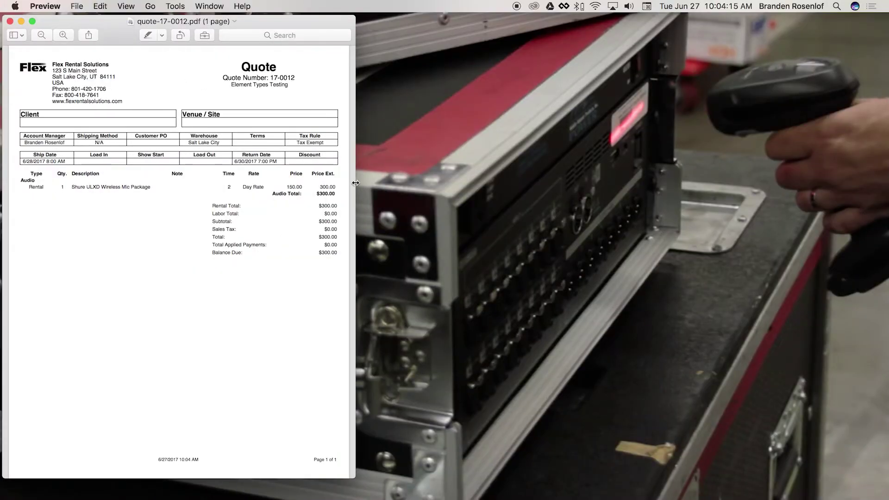
pyautogui.moveTo(355, 183); pyautogui.dragTo(505, 206)
pyautogui.moveTo(399, 17); pyautogui.dragTo(617, 86)
pyautogui.scroll(5, 586, 206)
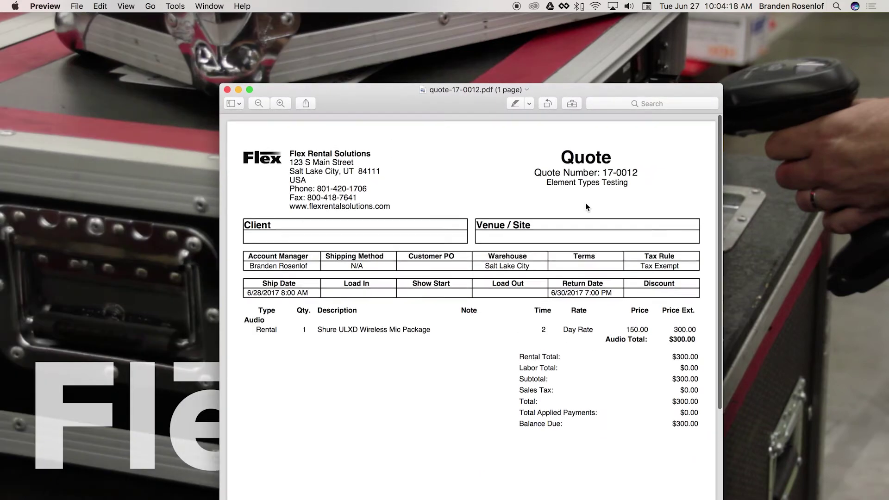
pyautogui.moveTo(460, 90); pyautogui.dragTo(463, 28)
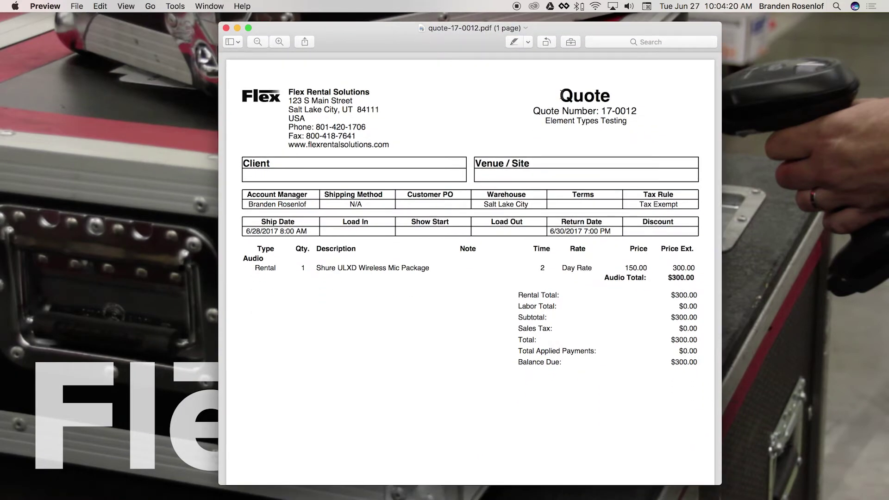
# Examine the document title in the header of the generated quote PDF
pyautogui.moveTo(560, 96); pyautogui.dragTo(626, 99)
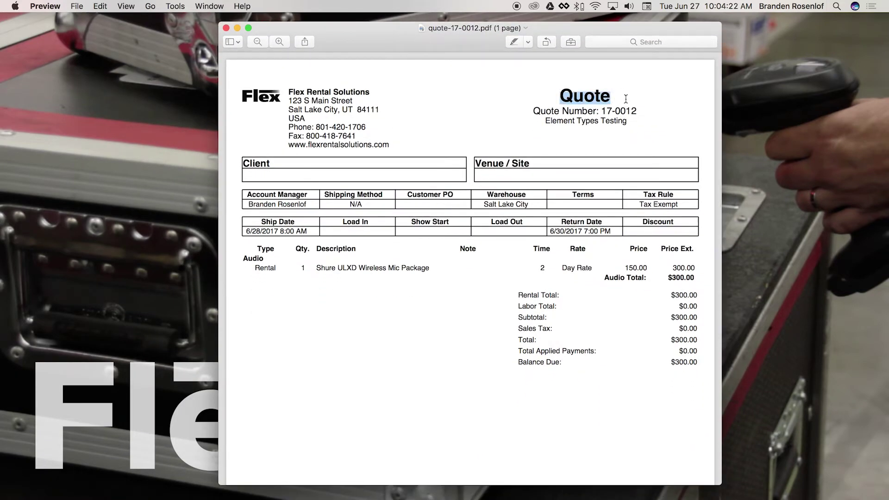
pyautogui.click(584, 97)
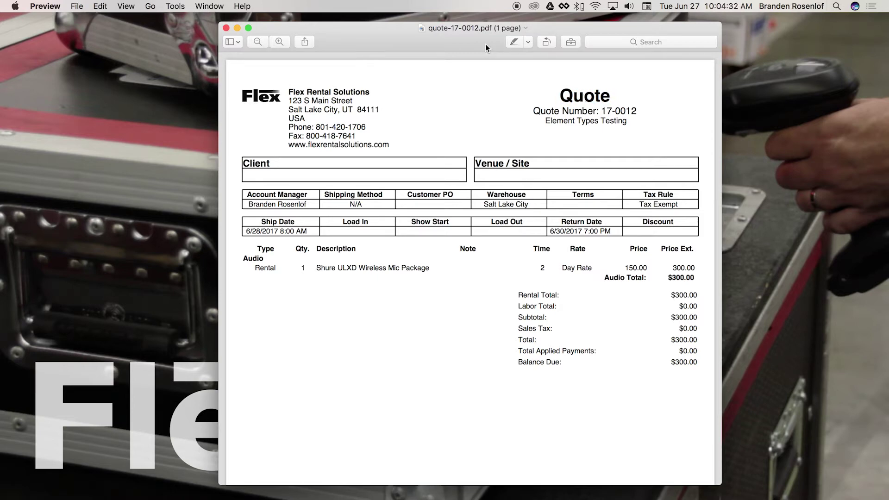
pyautogui.moveTo(560, 95); pyautogui.dragTo(624, 95)
pyautogui.click(601, 100)
pyautogui.moveTo(559, 96); pyautogui.dragTo(619, 98)
pyautogui.click(561, 96)
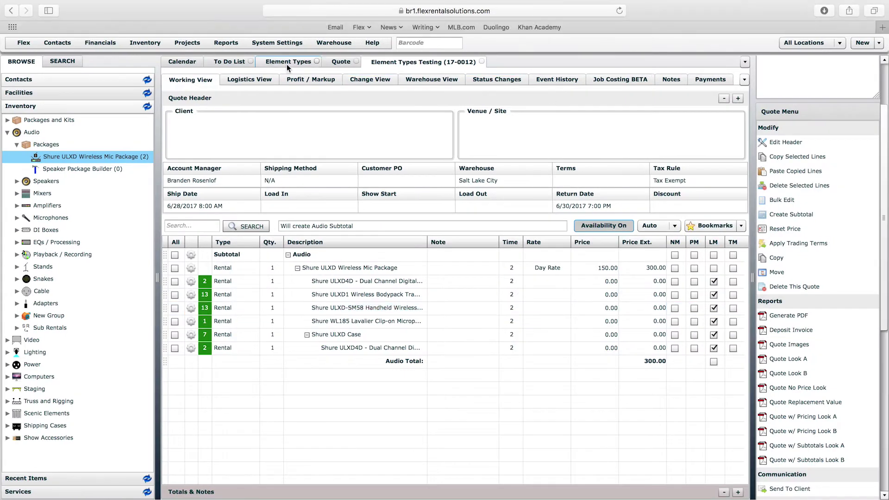
# Check the element types list, then open the Quote project element definition's status options for editing
pyautogui.click(288, 63)
pyautogui.click(191, 94)
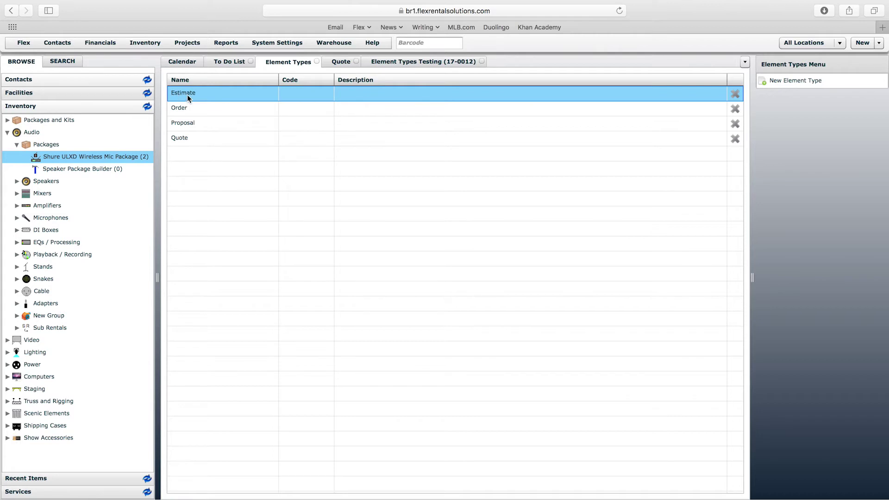
pyautogui.click(188, 43)
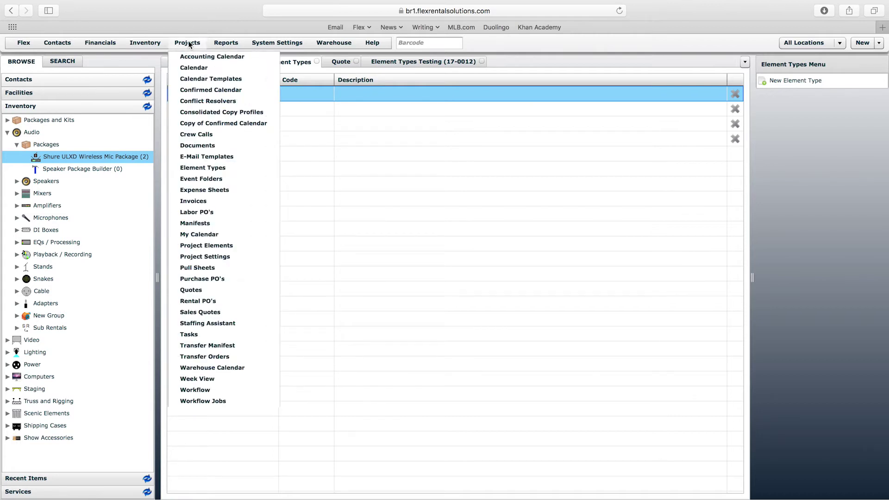
pyautogui.click(227, 246)
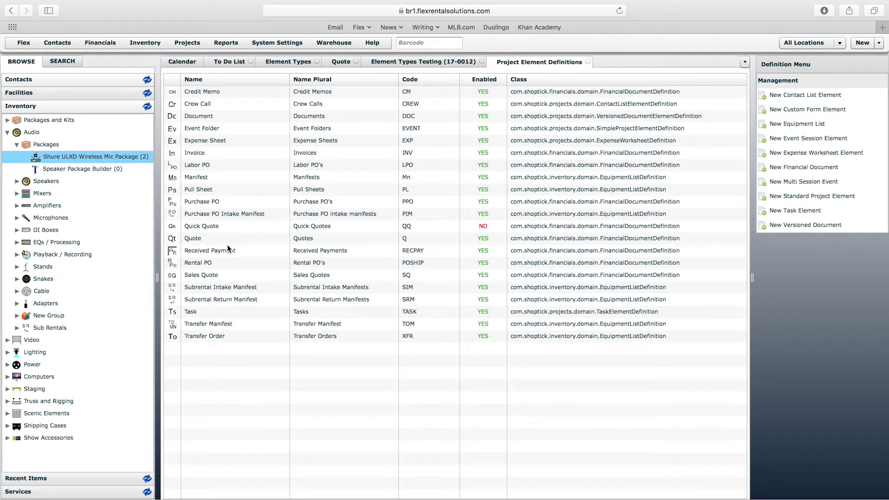
pyautogui.click(192, 239)
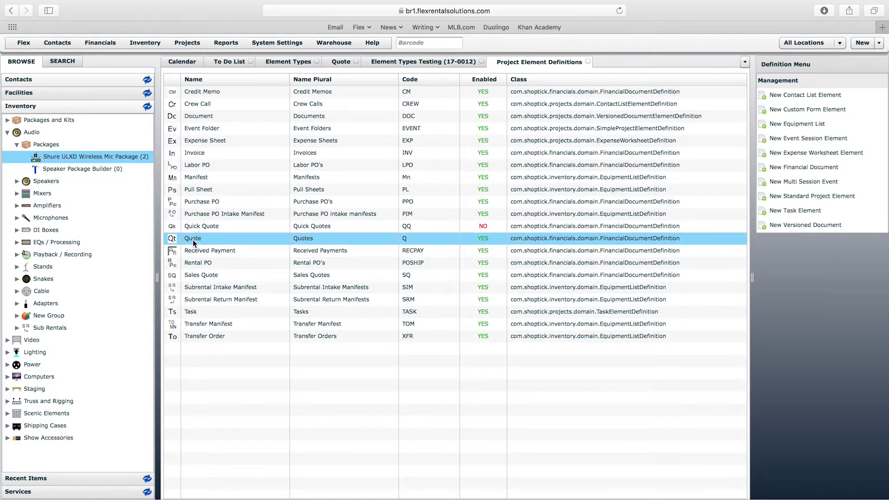
pyautogui.doubleClick(193, 239)
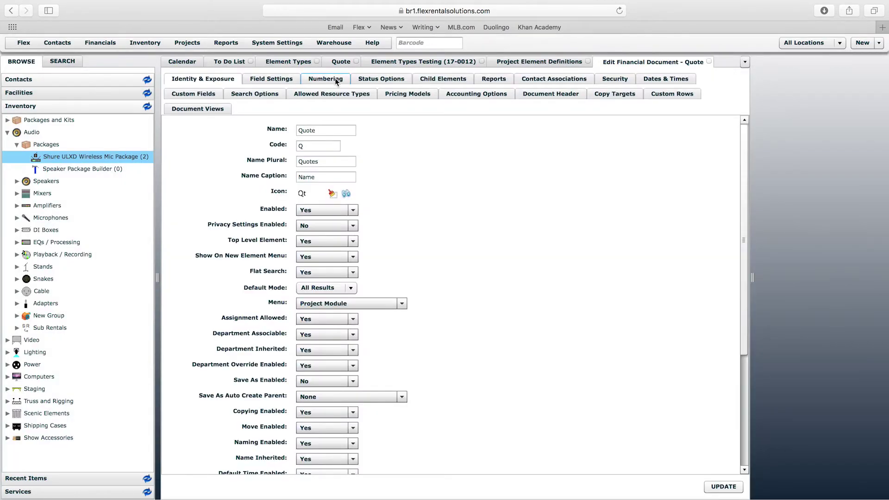
pyautogui.click(385, 81)
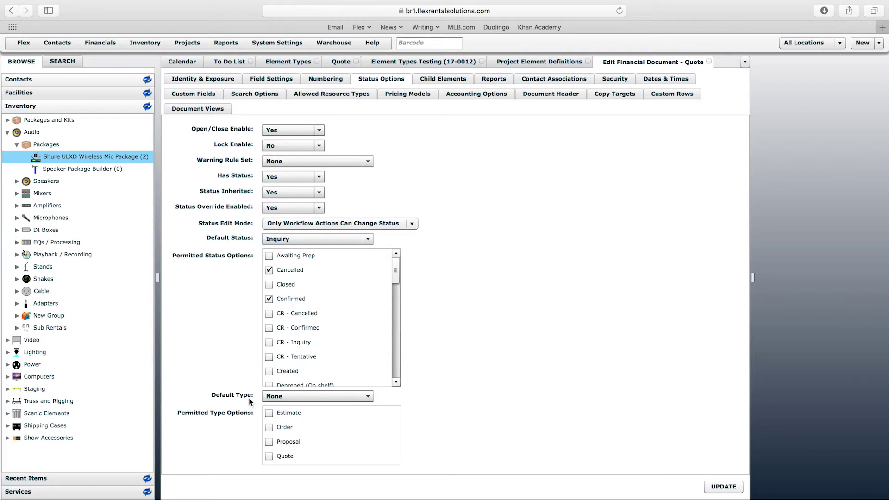
# Permit the Estimate, Order, Proposal and Quote types for the Quote definition
pyautogui.click(285, 396)
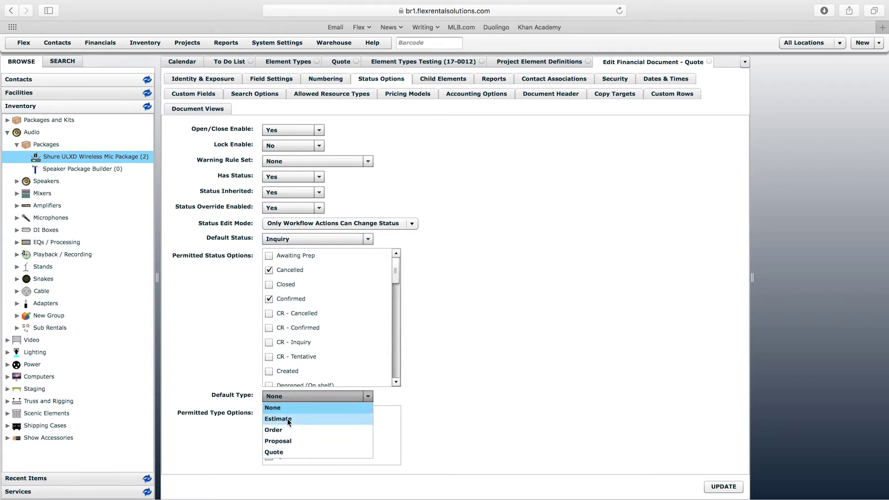
pyautogui.click(249, 399)
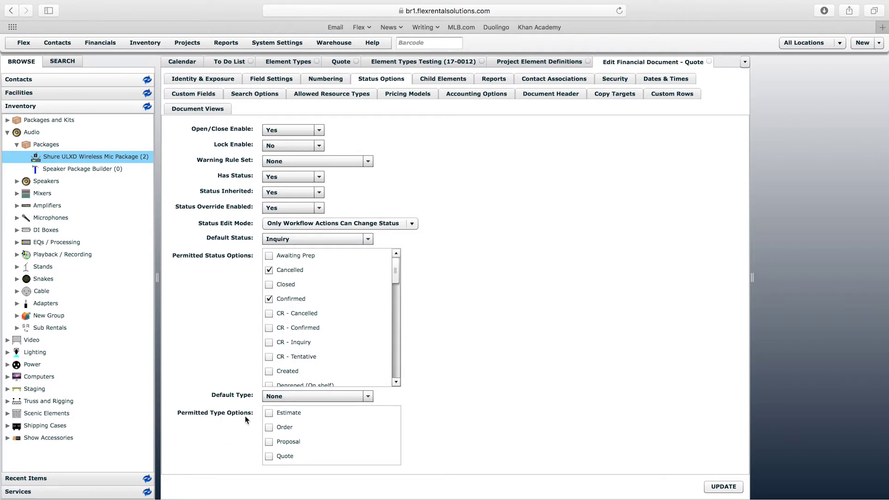
pyautogui.click(269, 413)
pyautogui.click(269, 428)
pyautogui.click(269, 442)
pyautogui.click(269, 457)
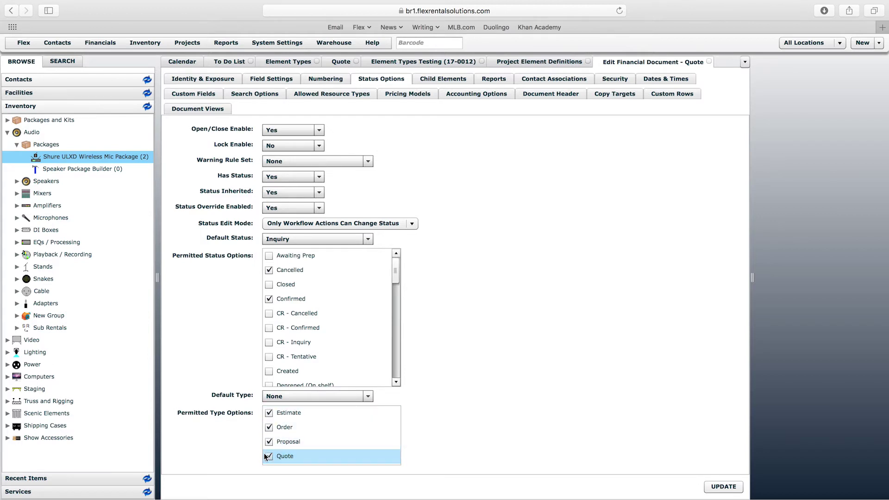
# Set the Quote definition's default type to Estimate and save the update
pyautogui.click(284, 396)
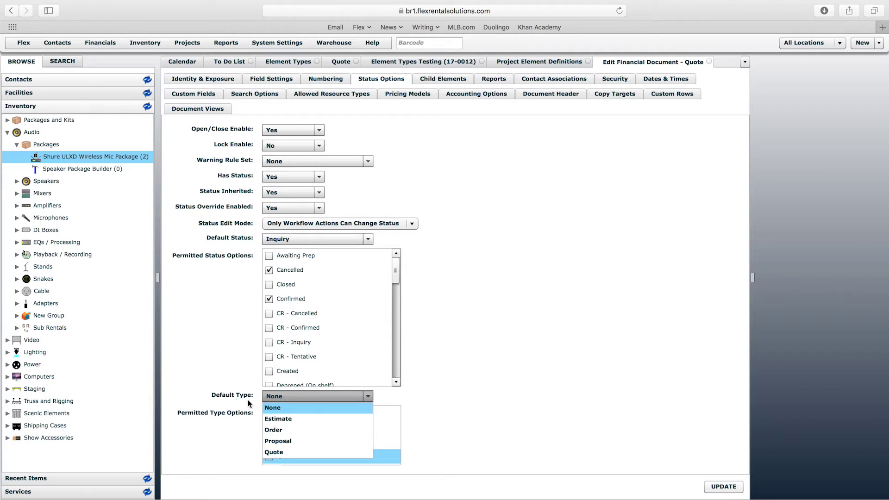
pyautogui.click(284, 421)
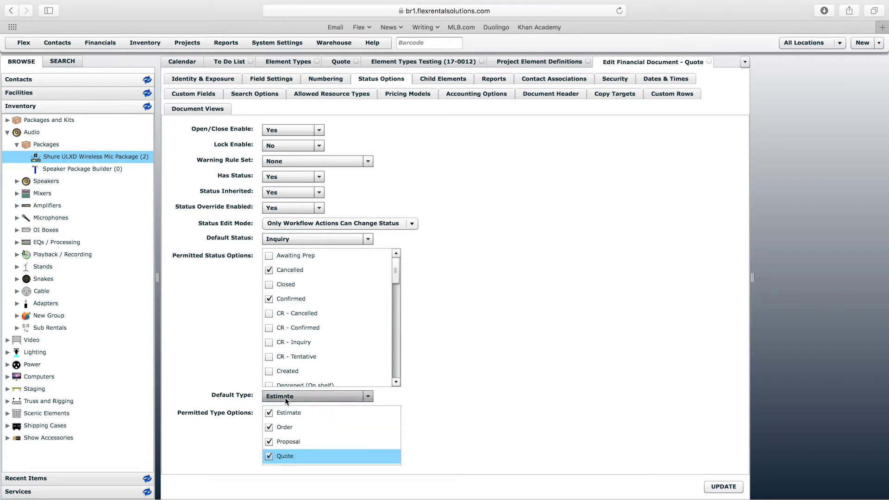
pyautogui.click(725, 487)
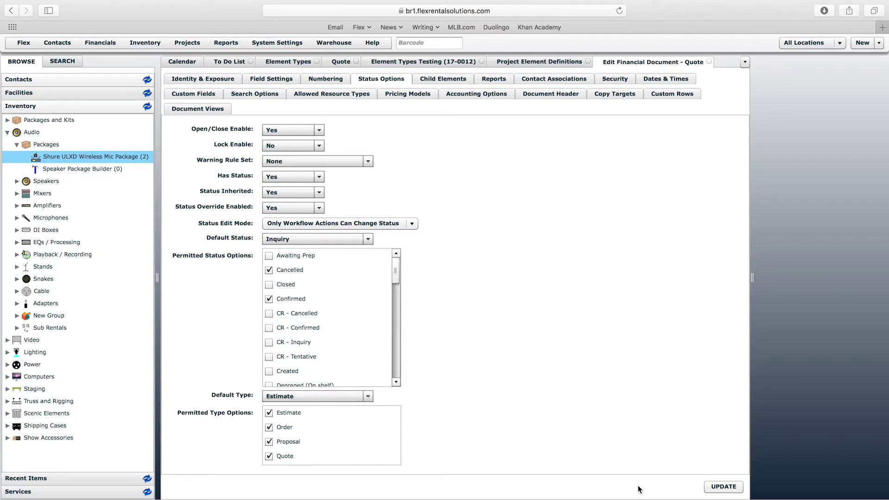
# Create a new quote named "Element Type Testing 2" with ship date 06/28/2017 and return date 06/30/2017
pyautogui.click(864, 45)
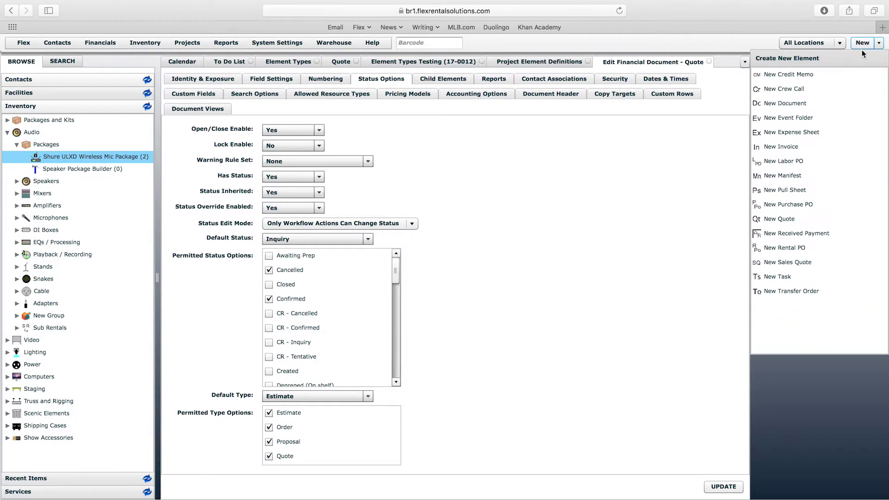
pyautogui.click(788, 219)
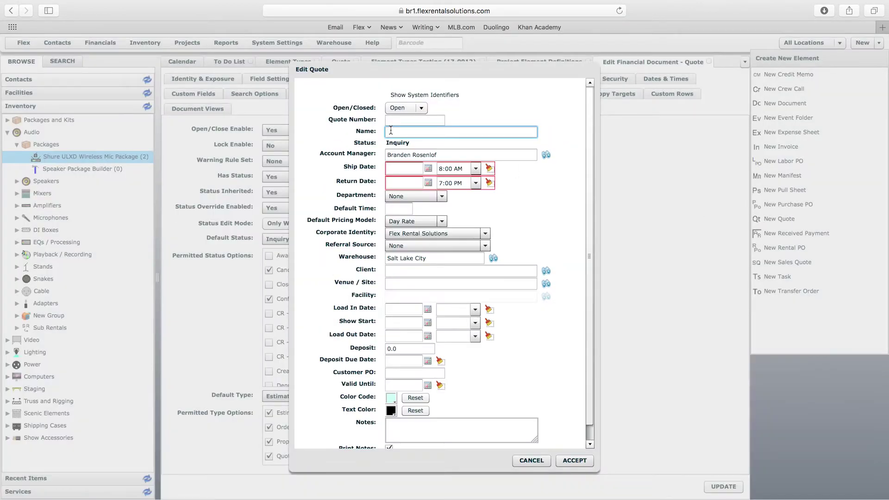
pyautogui.click(426, 134)
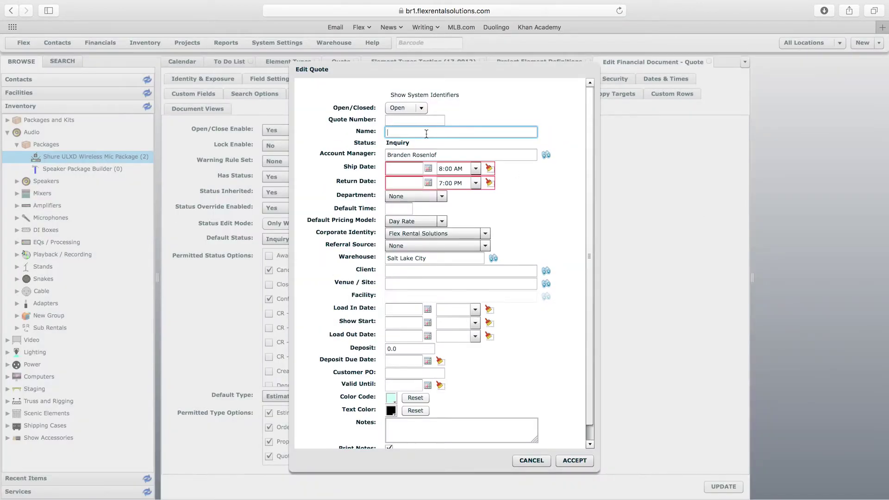
pyautogui.write('Element Type Testing 2')
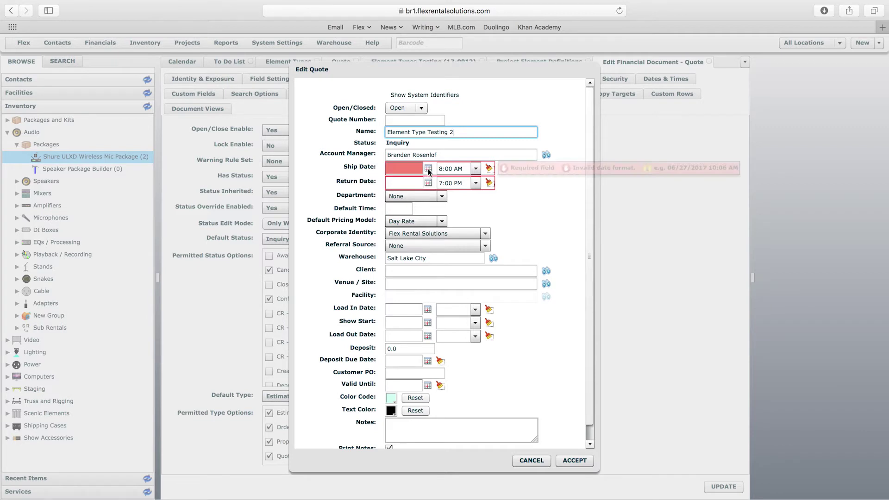
pyautogui.click(428, 169)
pyautogui.click(476, 242)
pyautogui.click(429, 182)
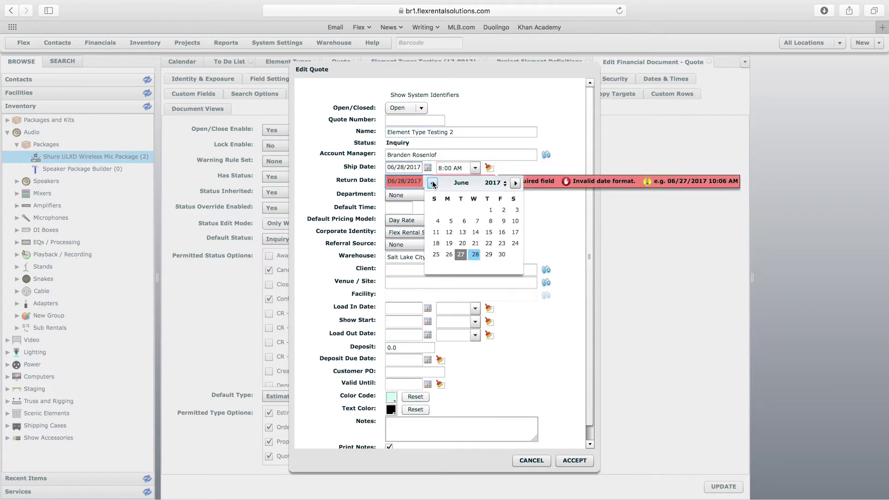
pyautogui.click(502, 254)
pyautogui.click(574, 461)
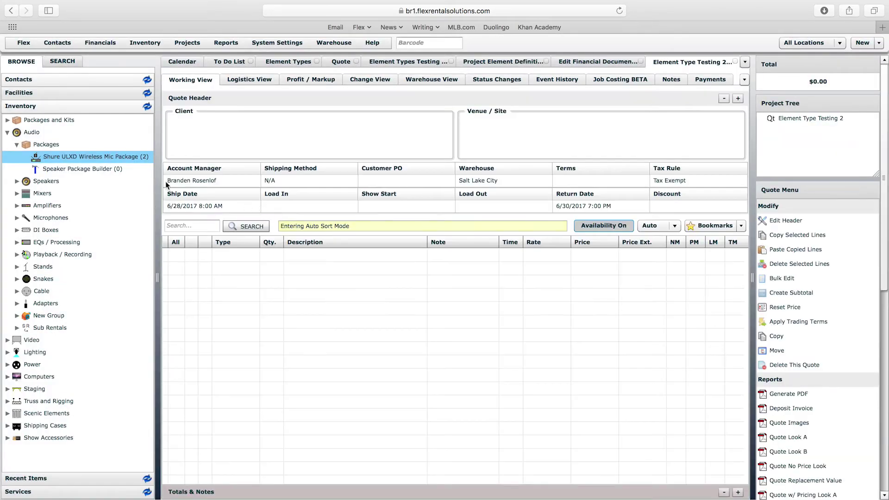
# Add one Shure ULXD Wireless Mic Package to the Element Type Testing 2 quote and generate its PDF
pyautogui.moveTo(95, 158); pyautogui.dragTo(245, 263)
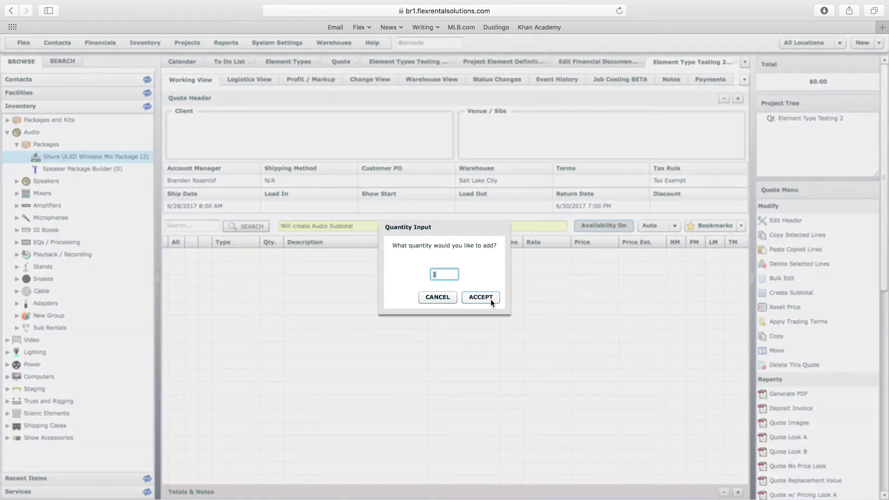
pyautogui.click(491, 299)
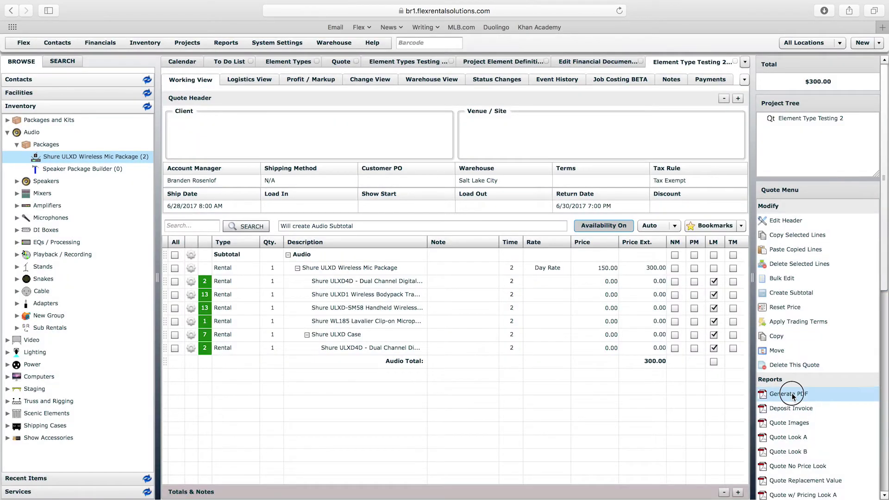
pyautogui.click(792, 394)
pyautogui.click(571, 302)
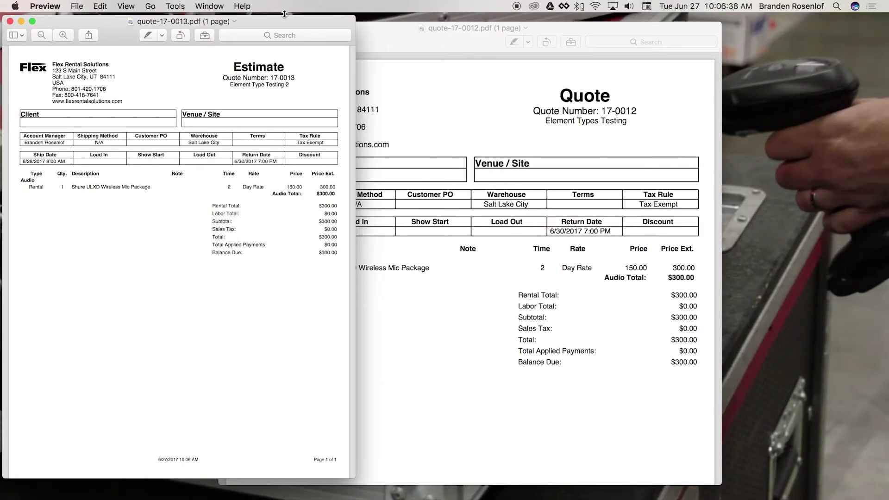
# Move the new PDF's window over the earlier one and examine the document title in its header
pyautogui.moveTo(283, 18); pyautogui.dragTo(525, 26)
pyautogui.moveTo(479, 71); pyautogui.dragTo(541, 72)
pyautogui.click(522, 71)
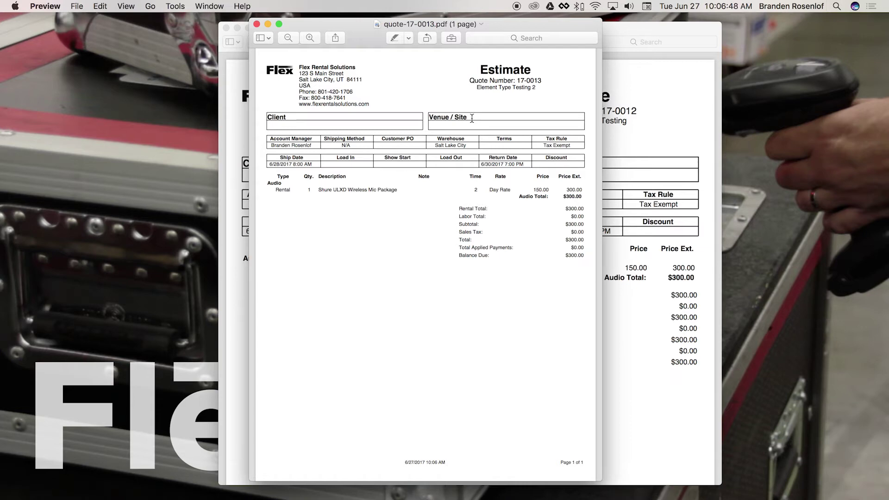
pyautogui.moveTo(480, 69); pyautogui.dragTo(538, 72)
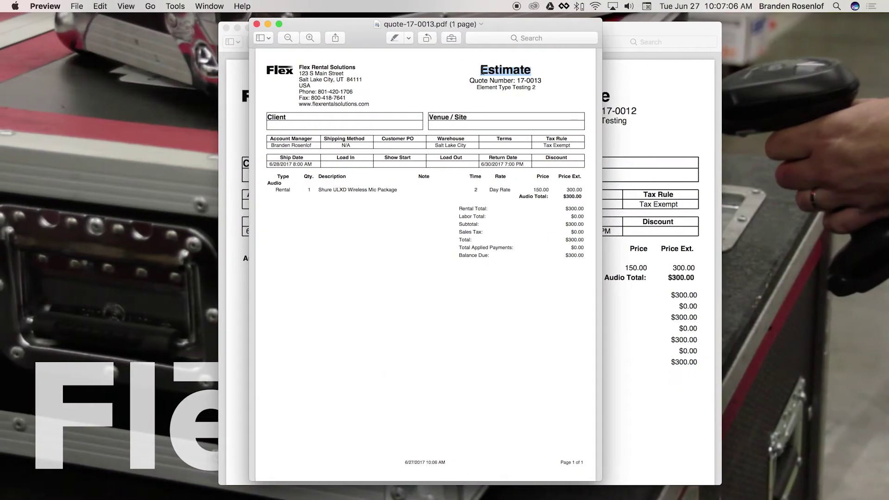
pyautogui.moveTo(482, 71); pyautogui.dragTo(534, 71)
pyautogui.click(533, 71)
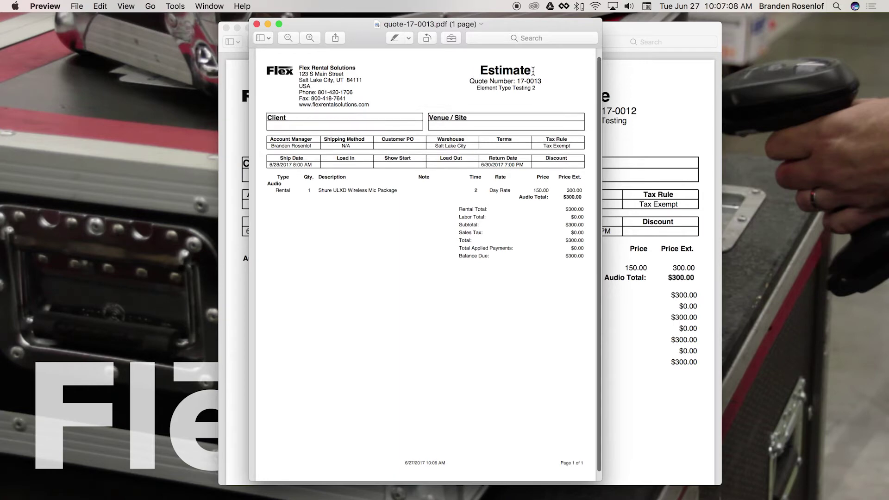
pyautogui.scroll(2, 533, 71)
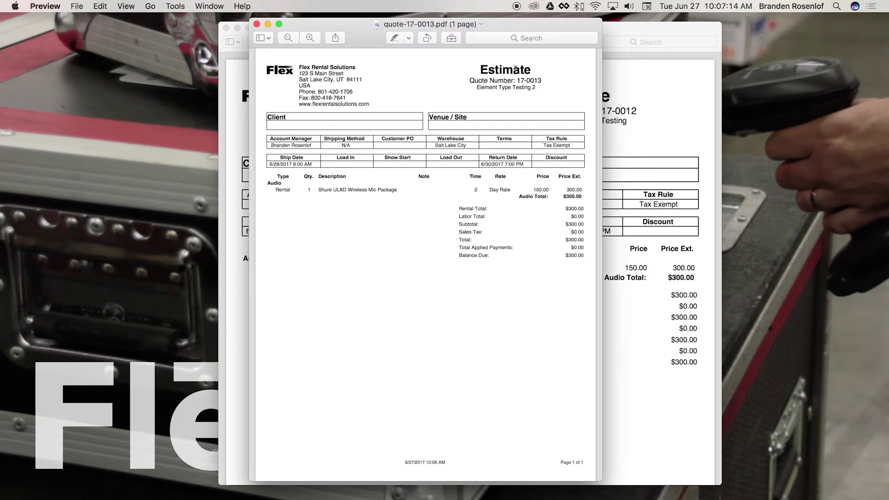
# Switch back to the Flex browser window and review the default and permitted types in the Quote definition's status options
pyautogui.hotkey('ctrl', 'Right')
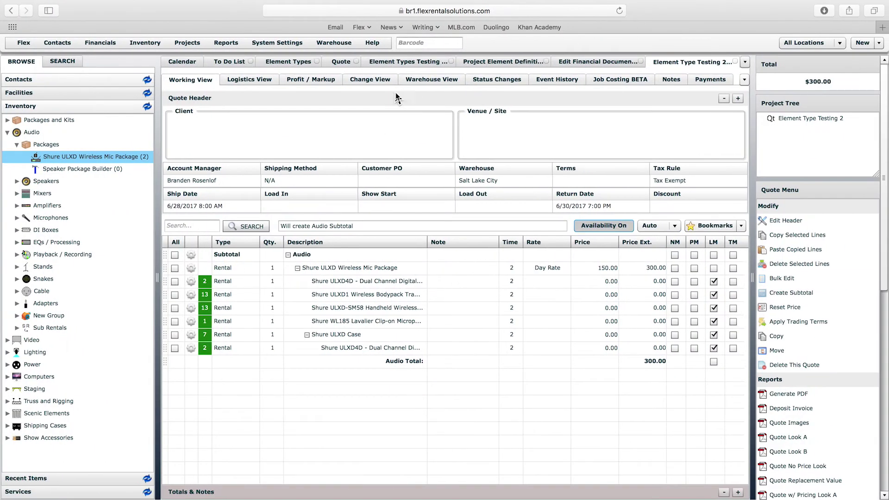
pyautogui.click(192, 45)
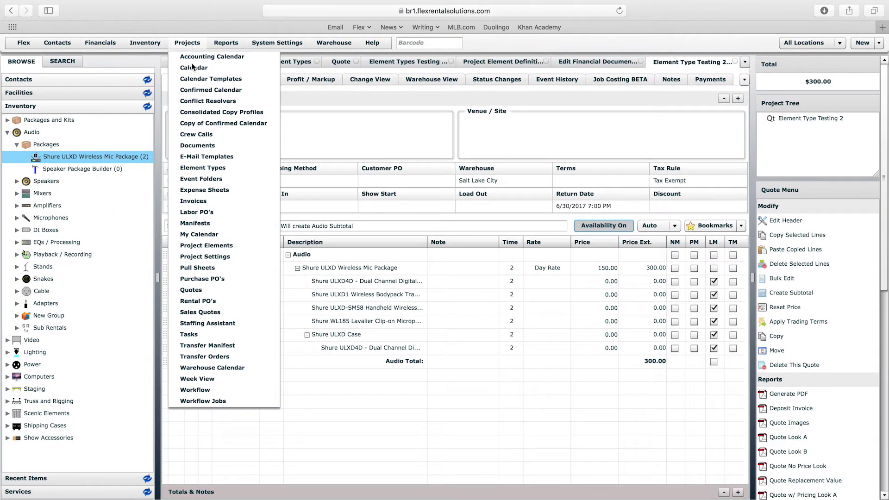
pyautogui.click(209, 246)
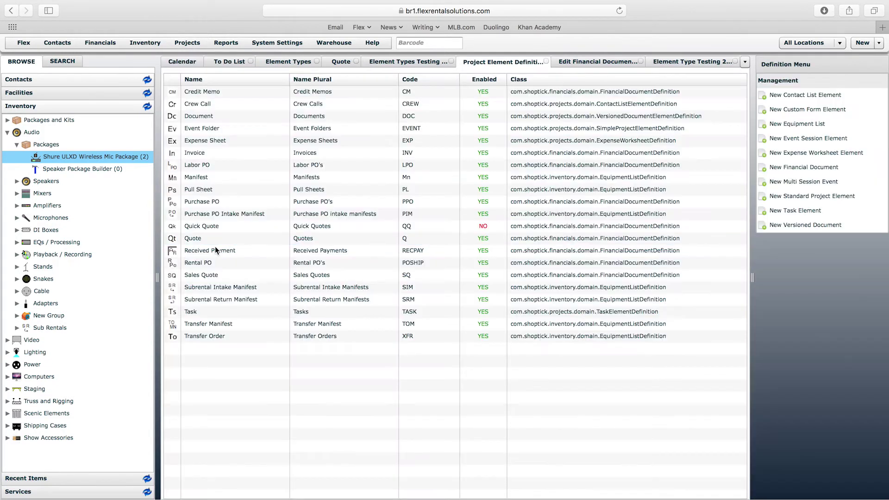
pyautogui.doubleClick(190, 238)
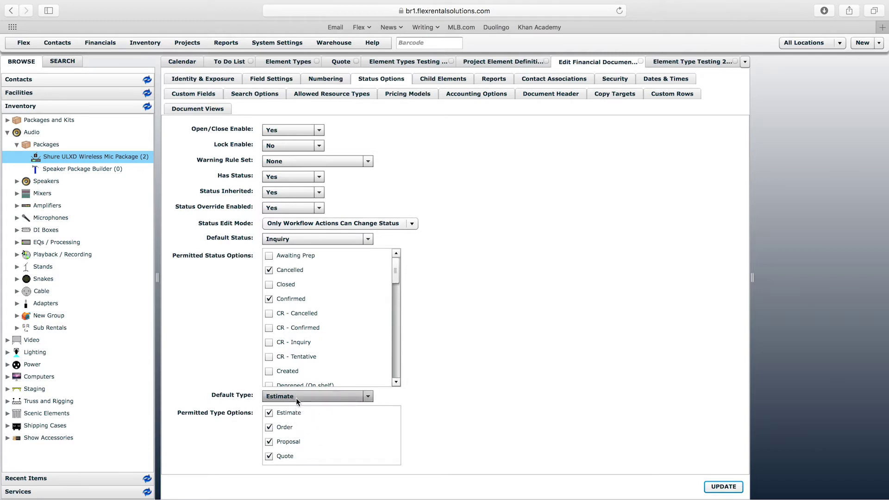
# Open the Quote Workflow and examine its states and the actions available in each, especially Confirmed and Inquiry
pyautogui.click(186, 43)
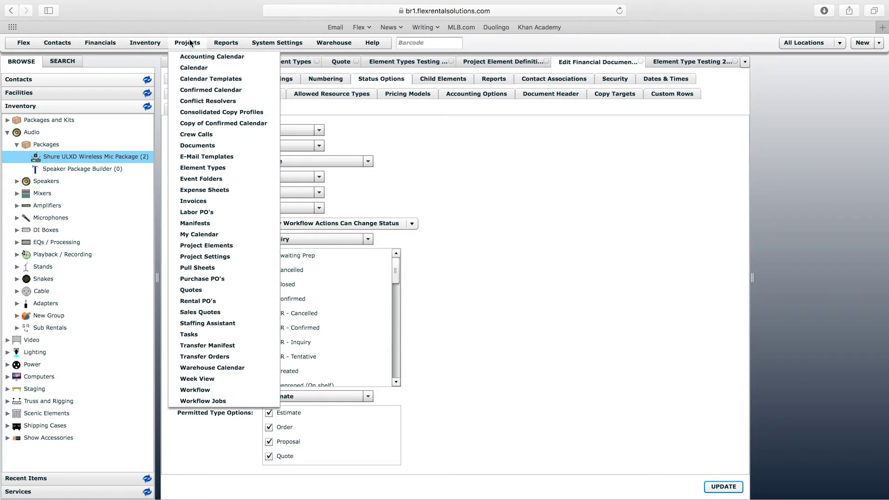
pyautogui.click(202, 392)
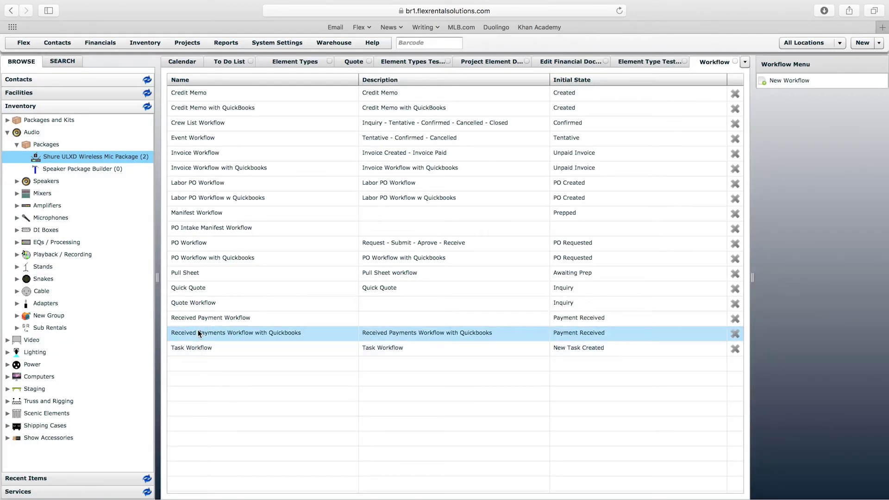
pyautogui.doubleClick(181, 305)
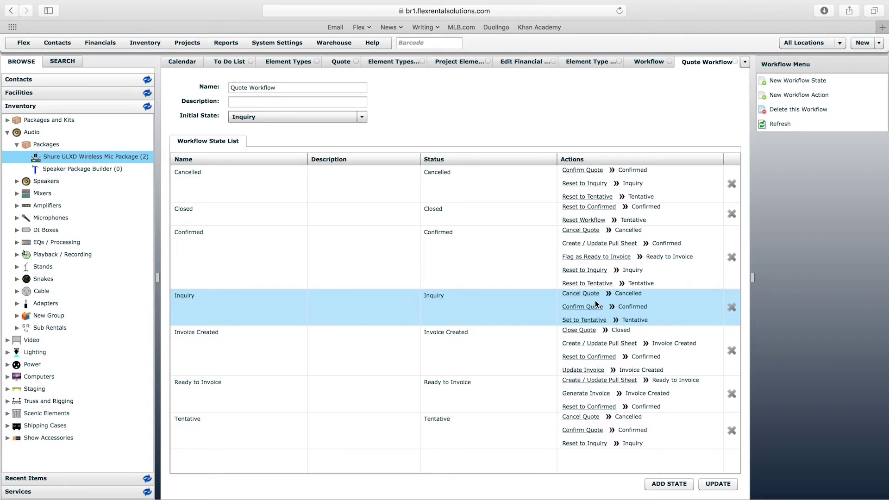
pyautogui.click(496, 264)
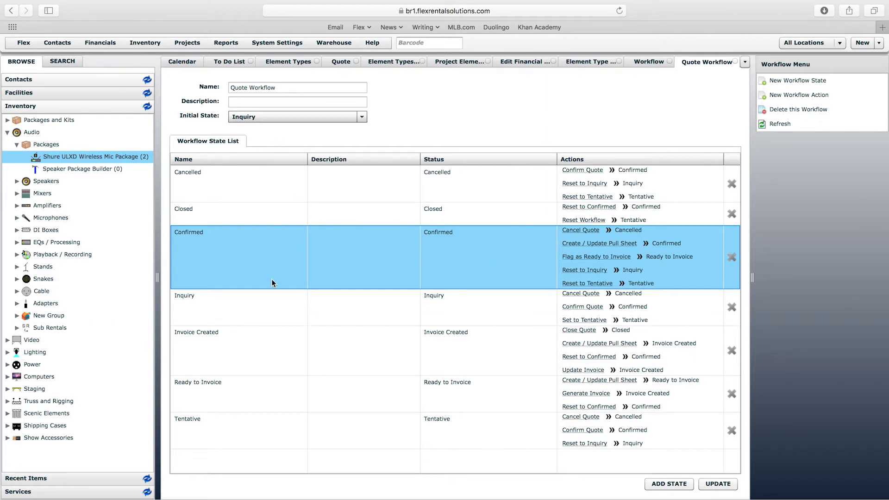
pyautogui.click(258, 306)
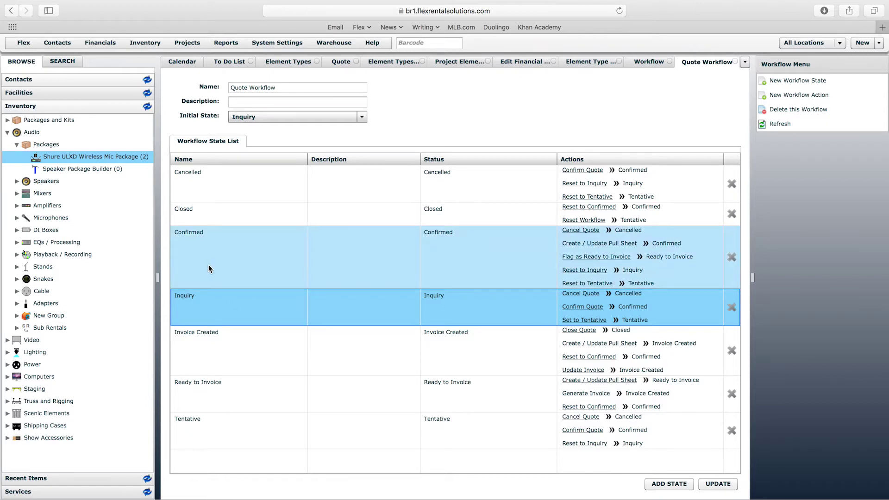
pyautogui.click(221, 423)
pyautogui.click(211, 268)
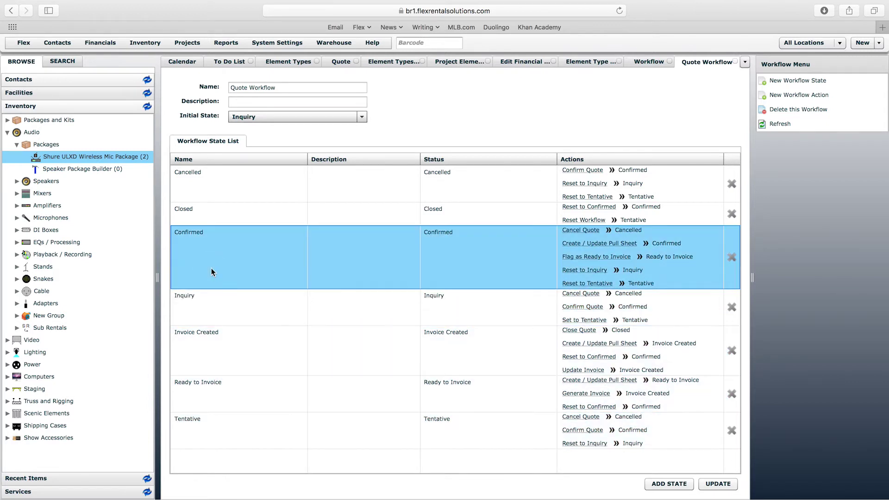
pyautogui.click(205, 195)
pyautogui.click(217, 237)
pyautogui.click(249, 307)
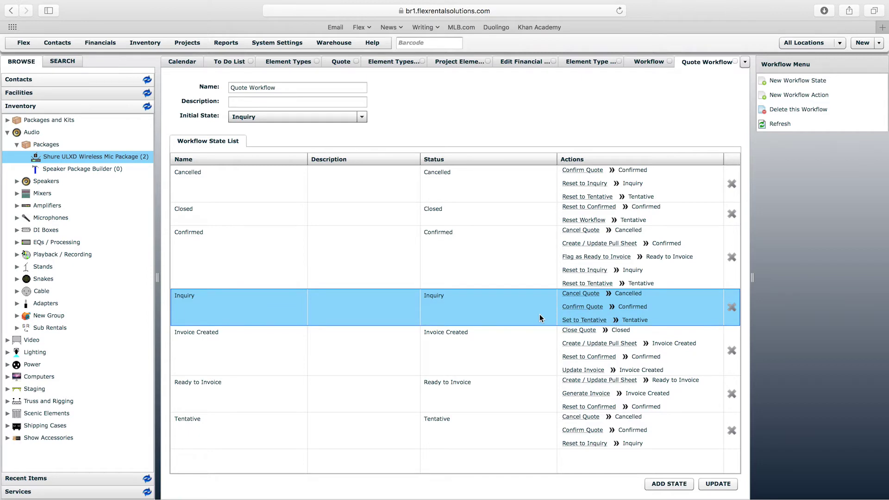
# Compare the workflow actions offered on the Element Type Testing 2 quote with those of the Inquiry state in the Quote Workflow
pyautogui.click(605, 62)
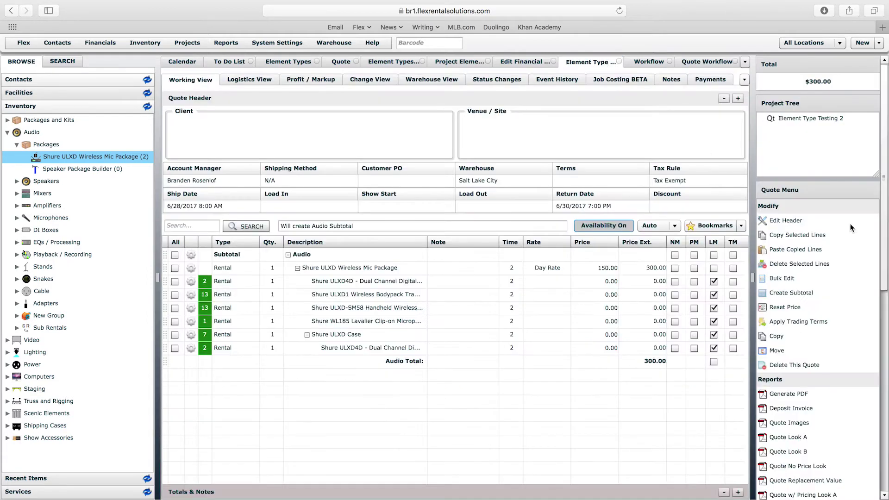
pyautogui.moveTo(886, 208); pyautogui.dragTo(885, 403)
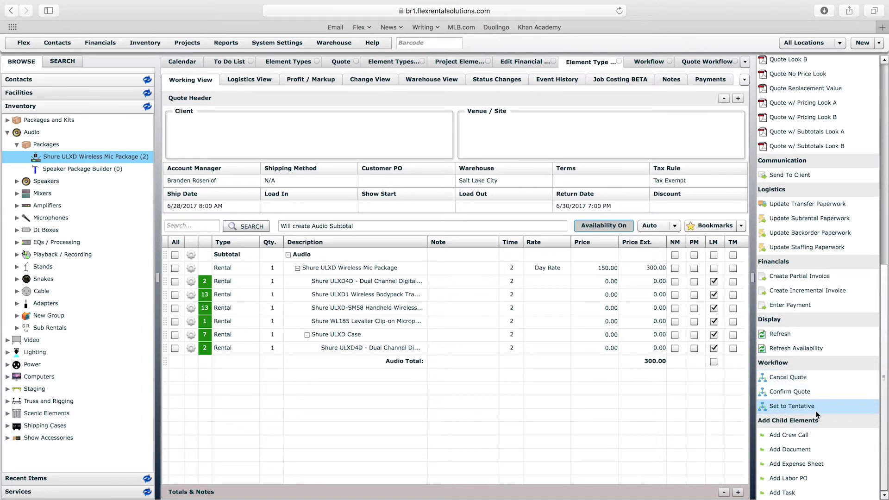
pyautogui.click(703, 61)
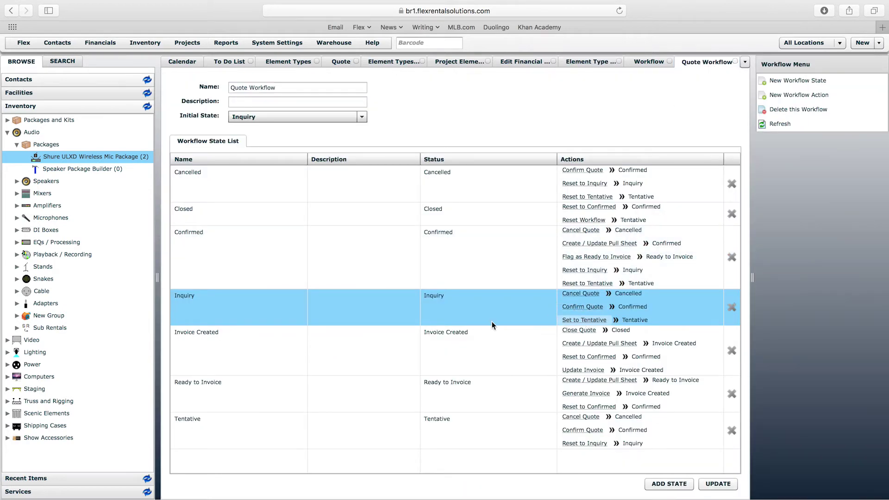
pyautogui.click(189, 302)
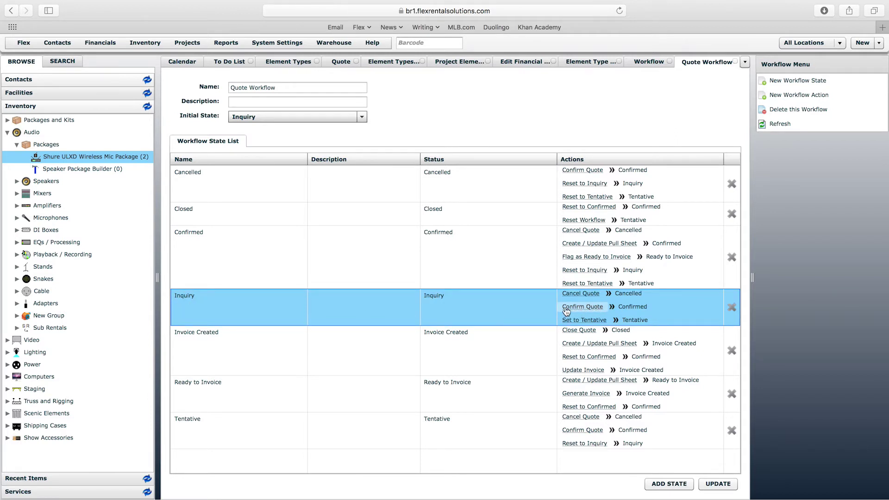
# Choose Quote as the Change To Type in the Inquiry state's Confirm Quote action, and return to the Quote Workflow without saving
pyautogui.click(586, 309)
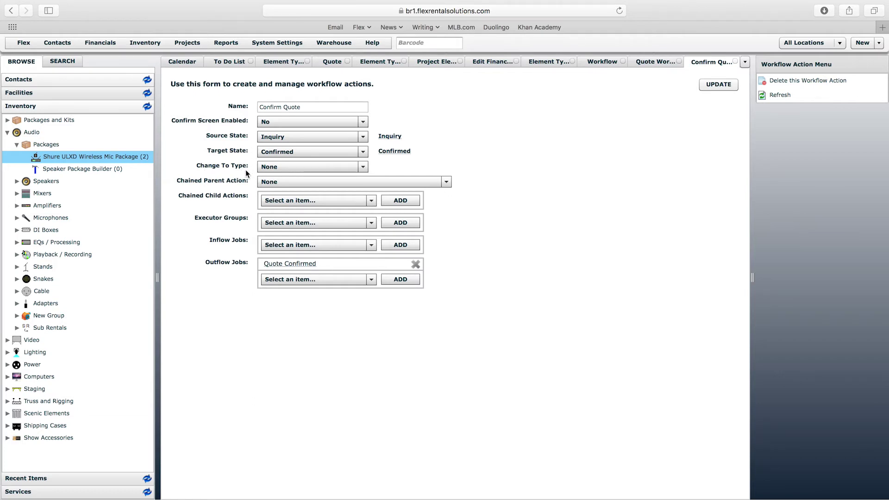
pyautogui.click(310, 108)
pyautogui.click(299, 167)
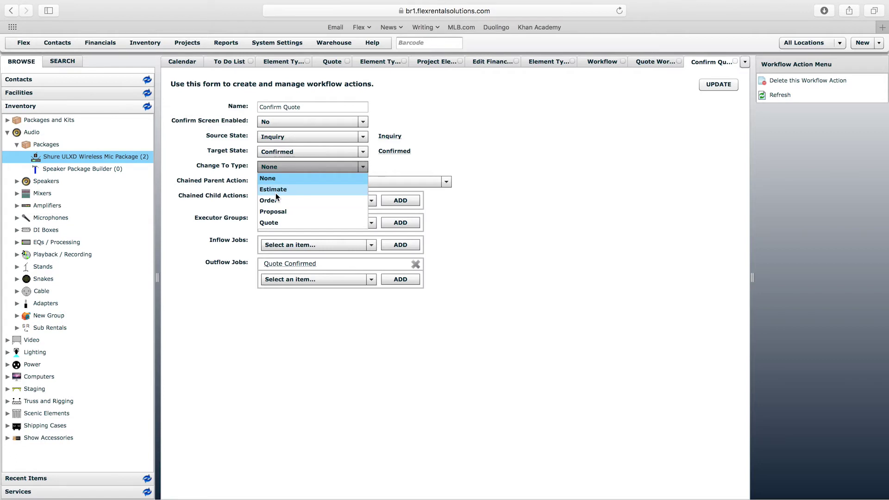
pyautogui.click(275, 223)
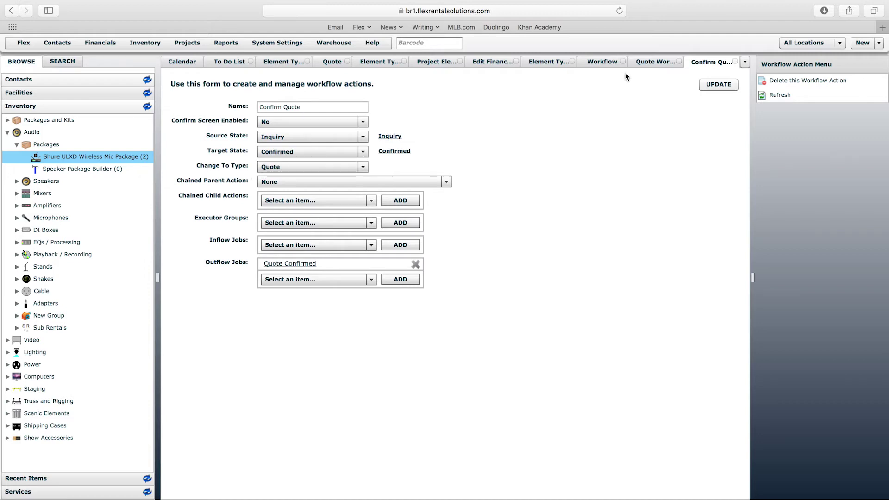
pyautogui.click(655, 62)
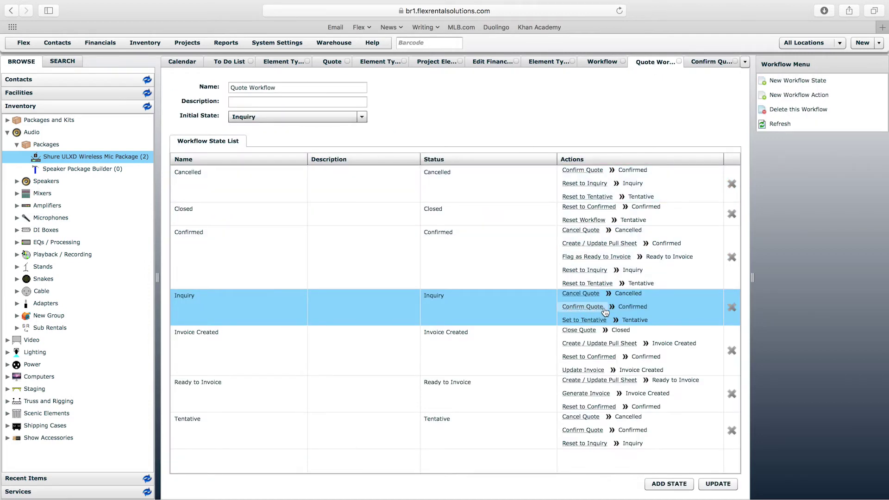
pyautogui.click(218, 309)
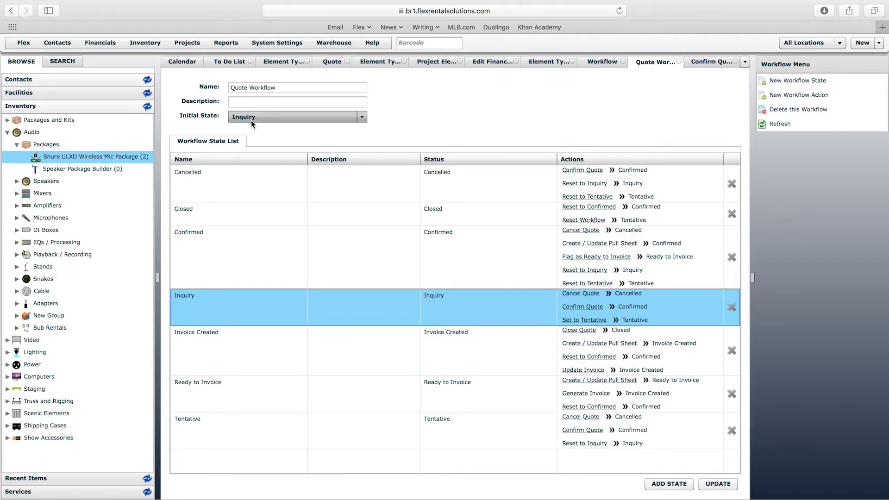
# Set Change To Type to Quote for the Inquiry state's Confirm Quote action and save the update
pyautogui.click(592, 310)
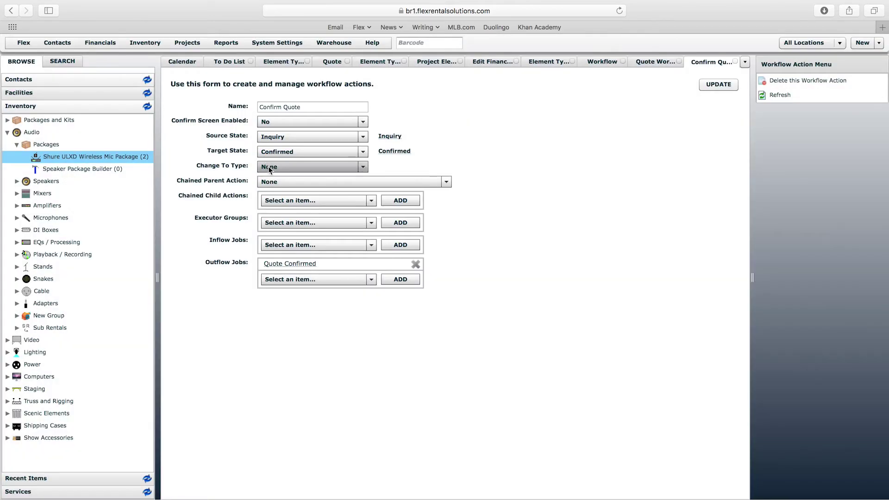
pyautogui.click(267, 167)
pyautogui.click(268, 222)
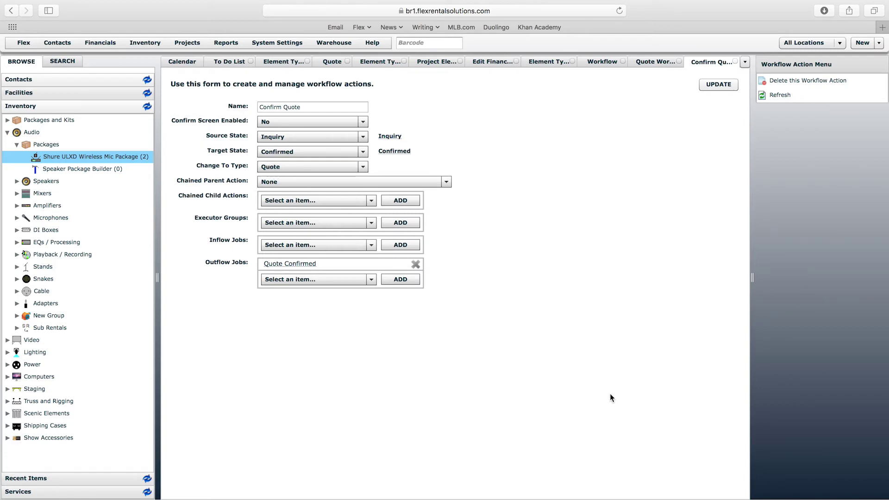
pyautogui.click(723, 88)
# Run the Confirm Quote workflow action on the Element Type Testing 2 quote and accept the workflow confirmation with an empty distribution list
pyautogui.click(548, 64)
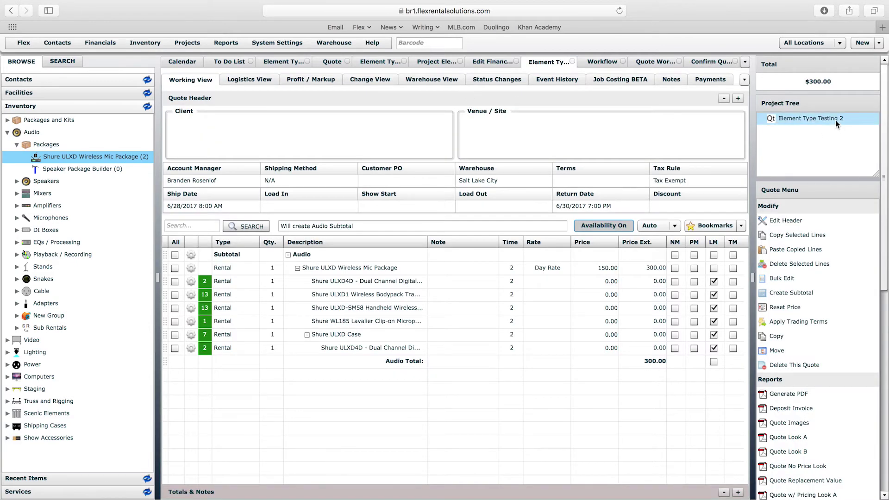
pyautogui.moveTo(882, 167); pyautogui.dragTo(880, 363)
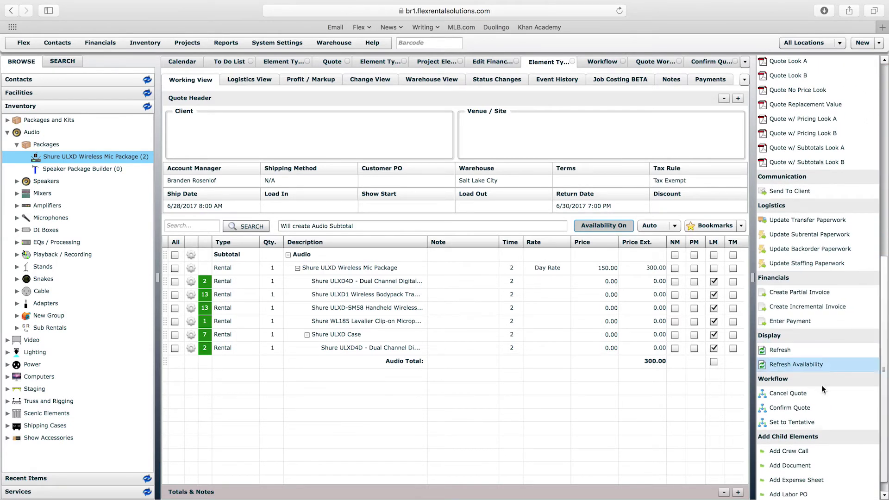
pyautogui.click(796, 408)
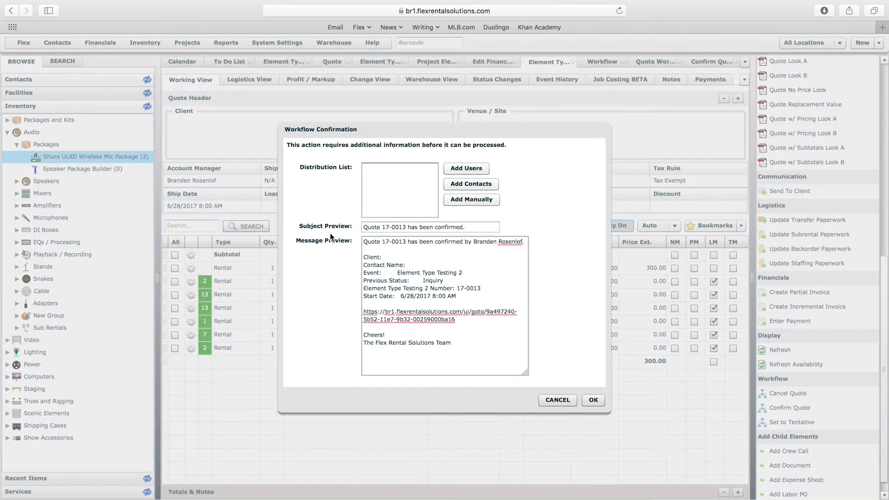
pyautogui.click(592, 400)
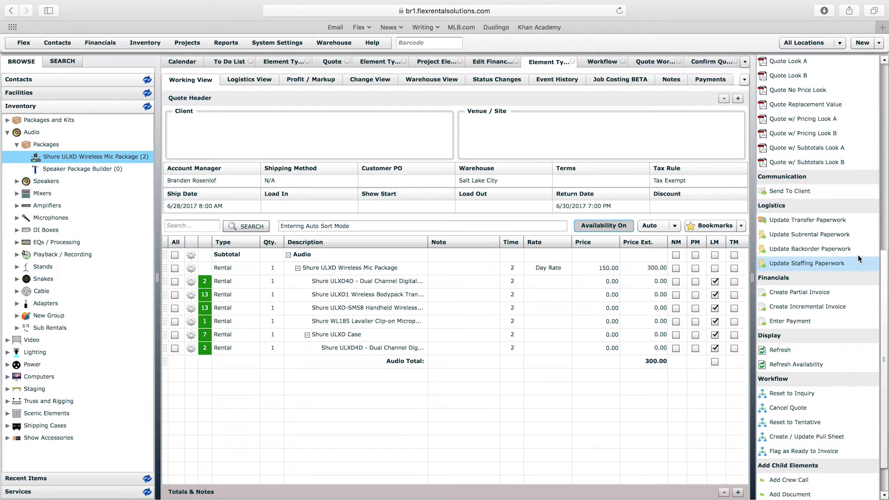
# Generate a US Letter PDF of the Element Type Testing 2 quote with default page orientation
pyautogui.moveTo(884, 270); pyautogui.dragTo(885, 163)
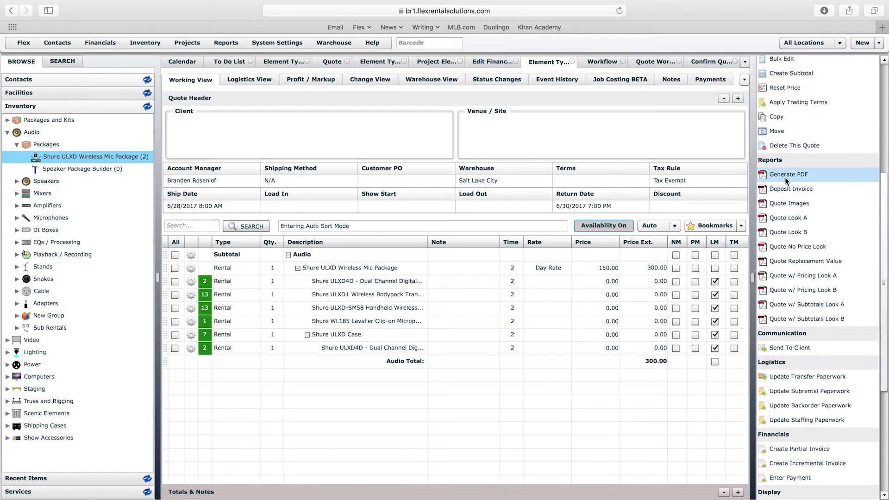
pyautogui.click(791, 176)
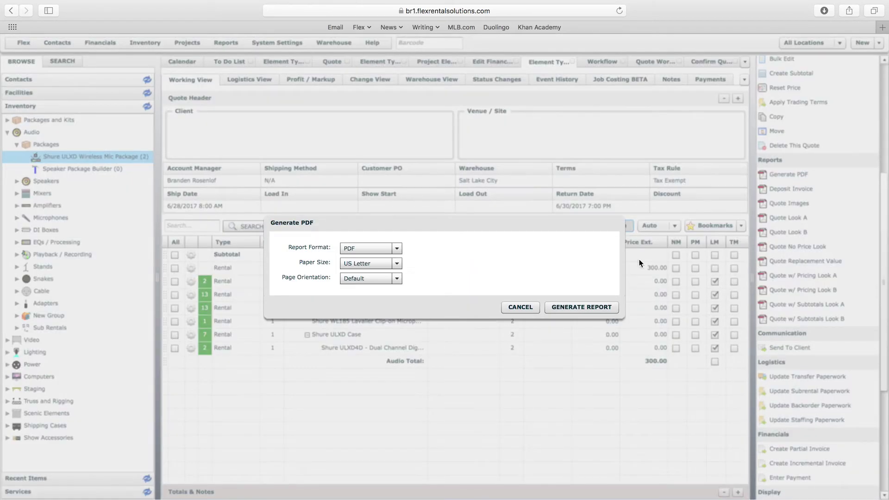
pyautogui.click(582, 307)
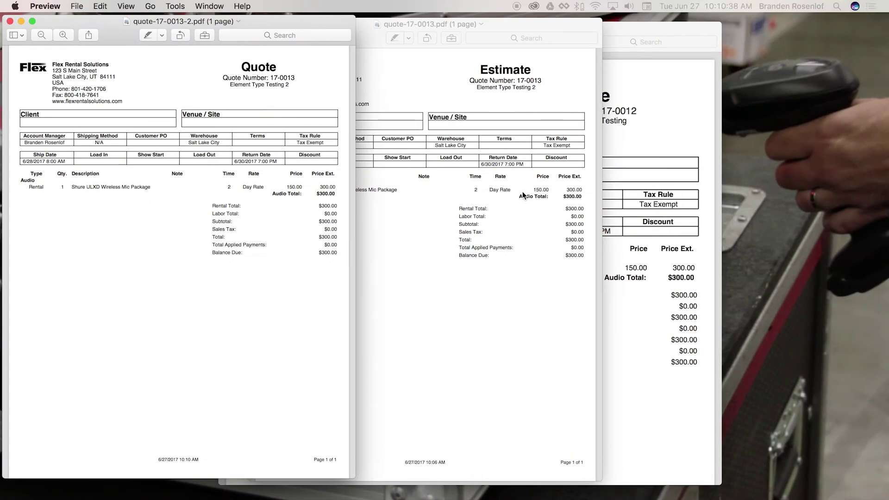
# Place the new quote PDF beside the earlier one and compare the document titles in their headers
pyautogui.doubleClick(265, 64)
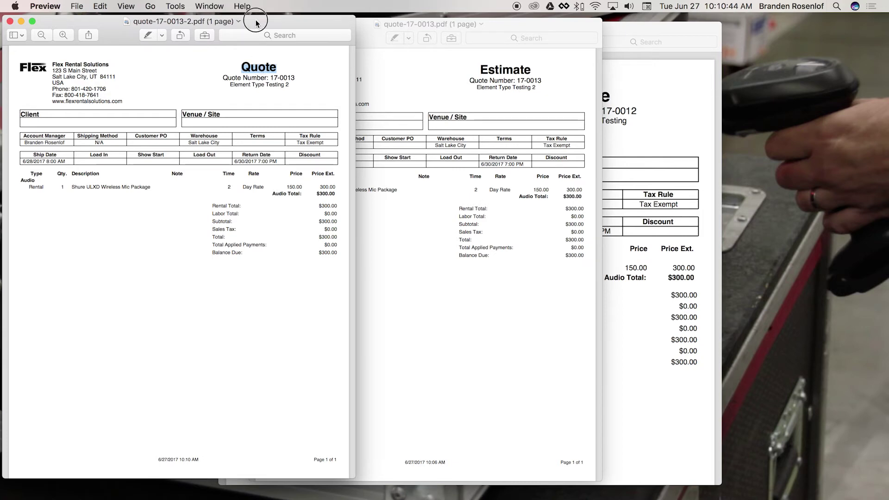
pyautogui.moveTo(255, 21); pyautogui.dragTo(287, 22)
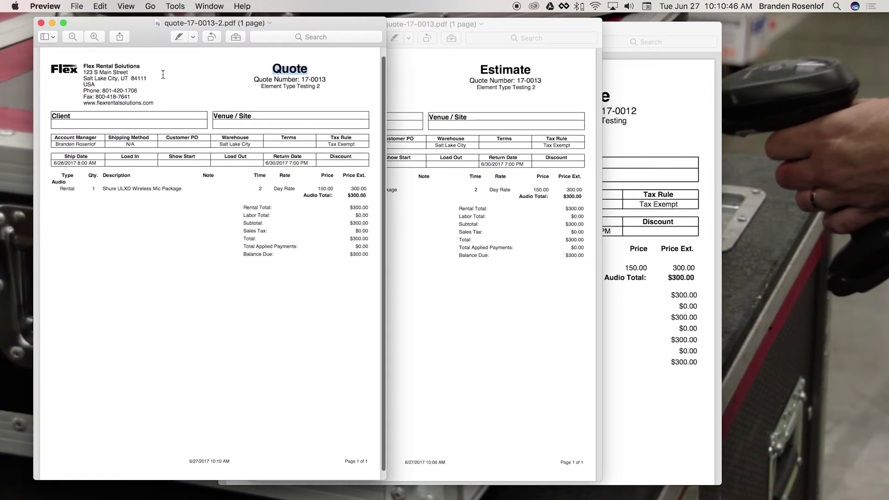
pyautogui.click(288, 69)
pyautogui.click(313, 69)
pyautogui.click(314, 69)
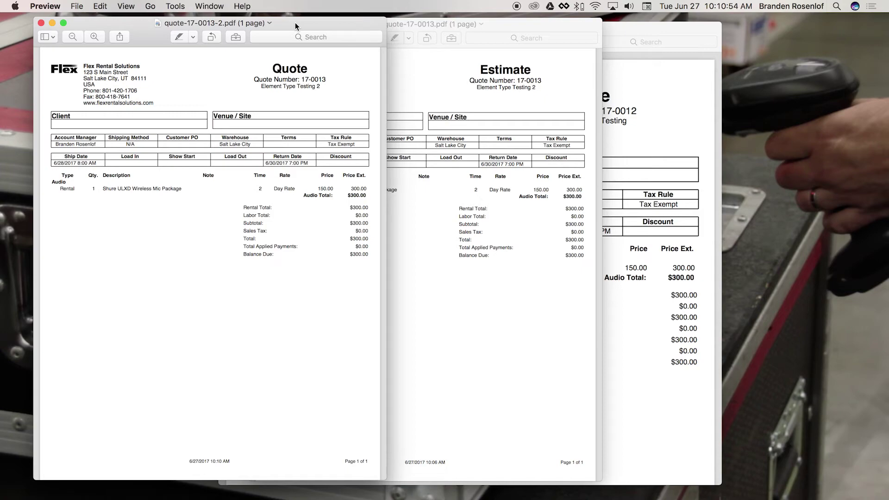
# Return to the Flex browser window and revisit the Quote element type and the Quote definition's permitted type options
pyautogui.hotkey('ctrl', 'Right')
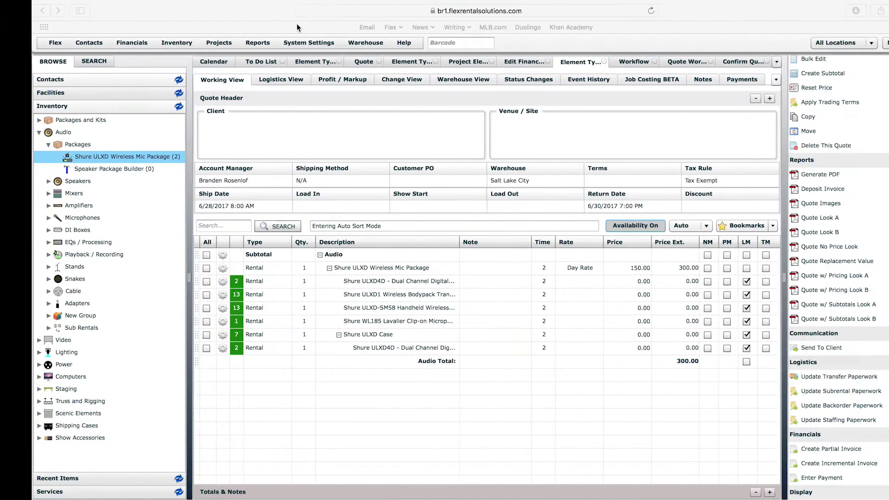
pyautogui.click(335, 65)
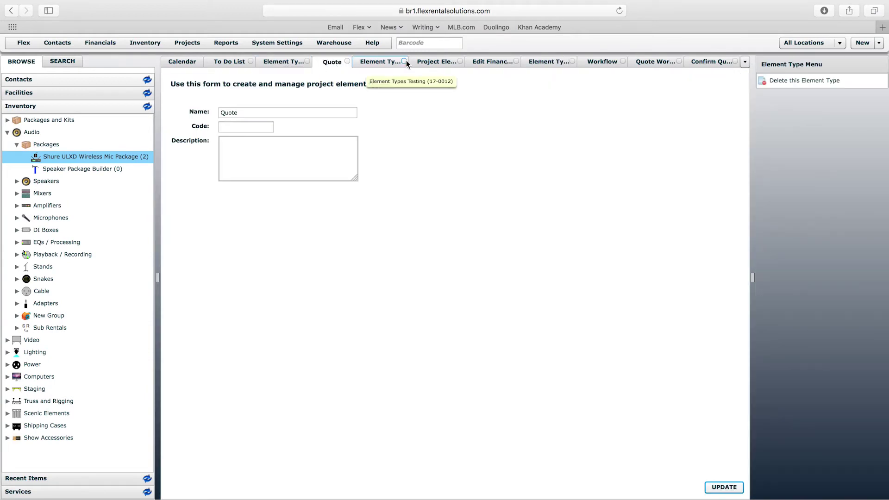
pyautogui.click(498, 65)
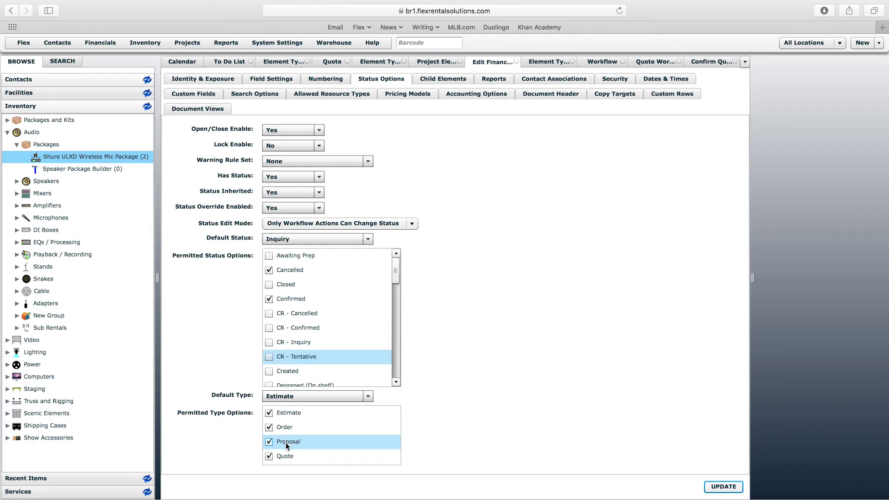
# Make the Inquiry state's Set to Tentative action in the Quote Workflow change the type to Proposal, and save the action
pyautogui.click(602, 61)
pyautogui.click(649, 60)
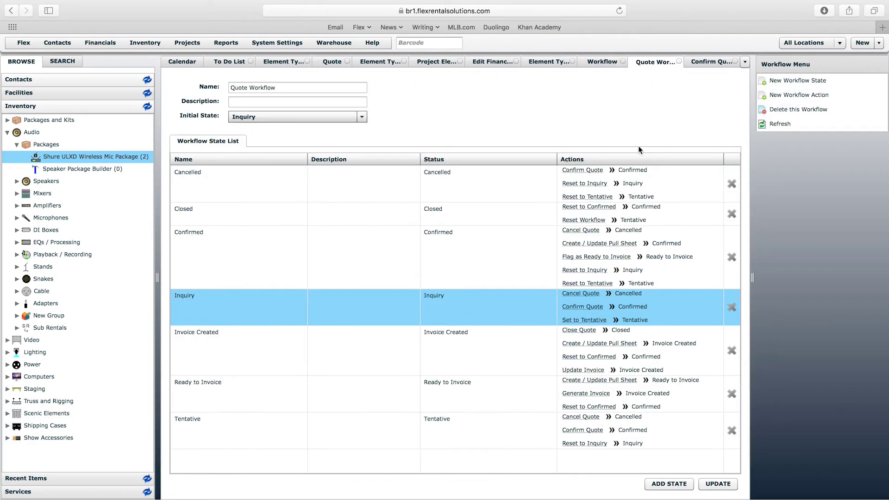
pyautogui.click(585, 320)
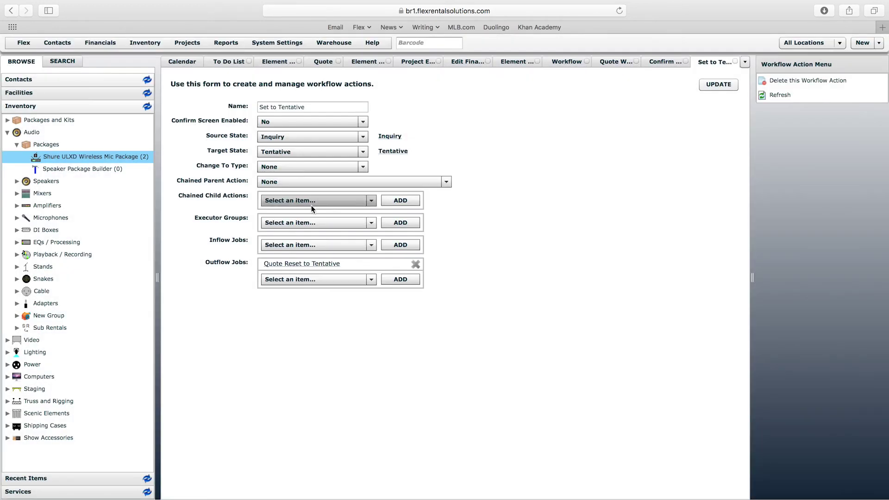
pyautogui.click(300, 166)
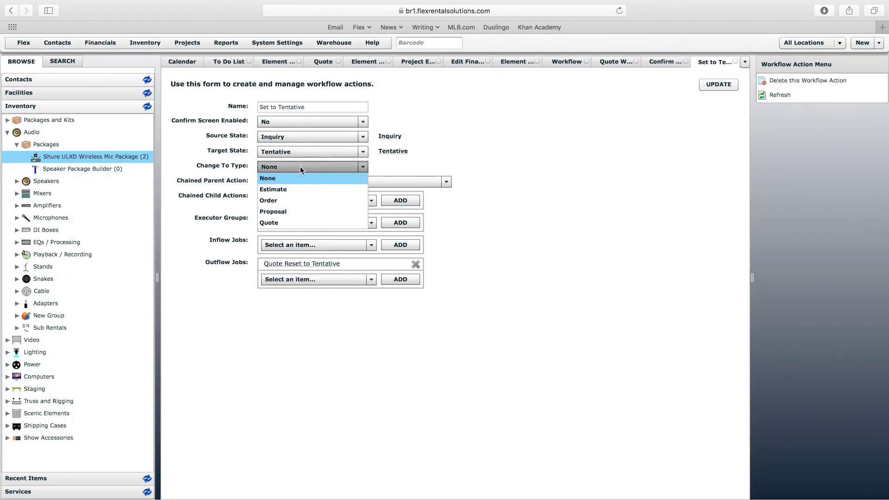
pyautogui.click(273, 212)
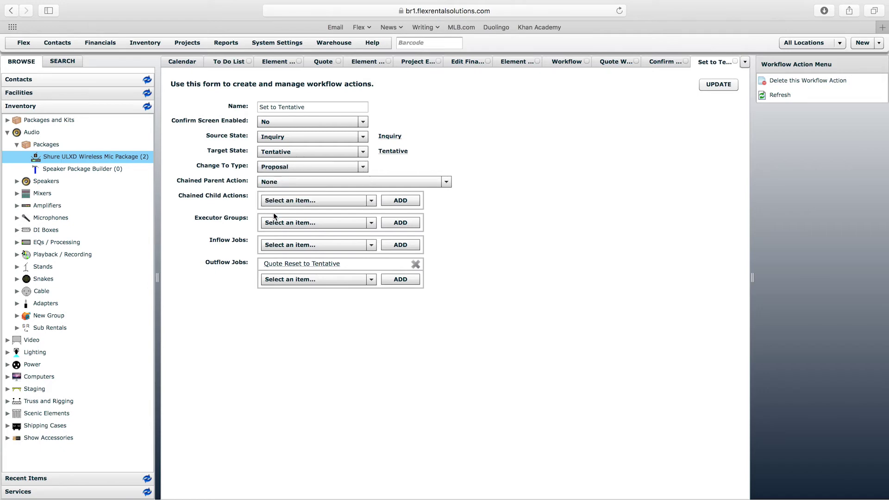
pyautogui.click(717, 85)
# Make the Tentative state's Confirm Quote action in the Quote Workflow change the type to Quote, and save the action
pyautogui.click(607, 61)
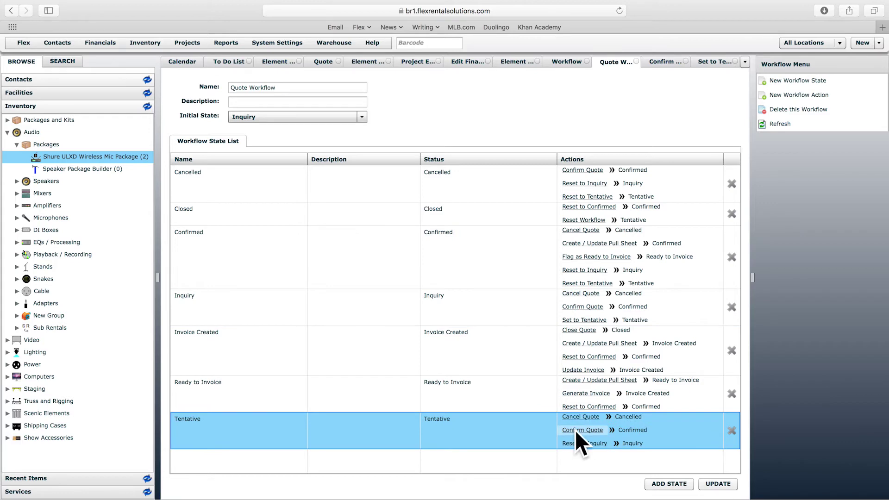
pyautogui.click(578, 430)
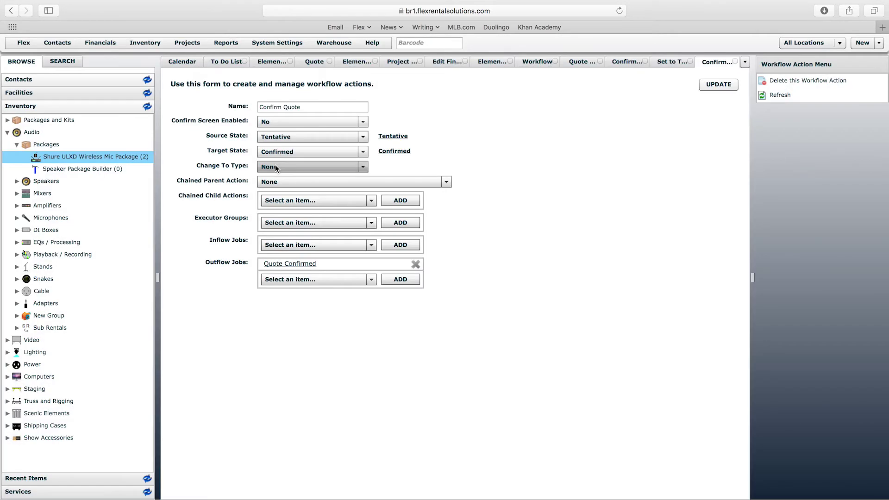
pyautogui.click(275, 166)
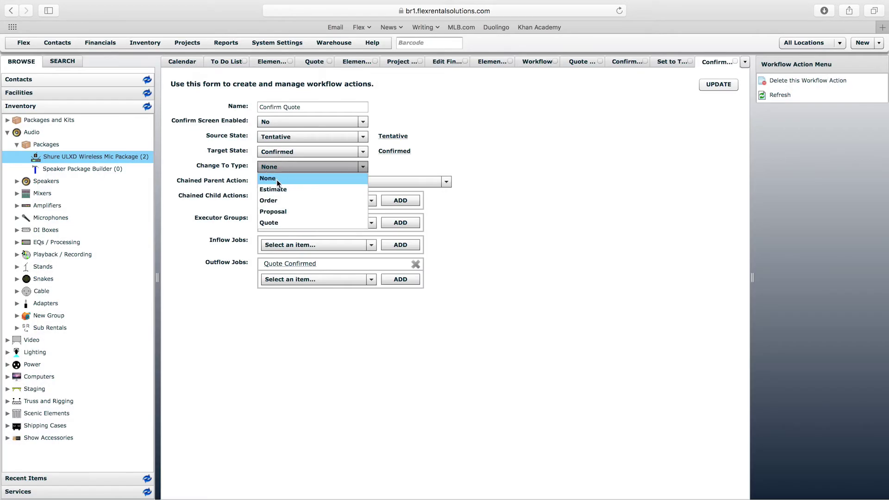
pyautogui.click(272, 224)
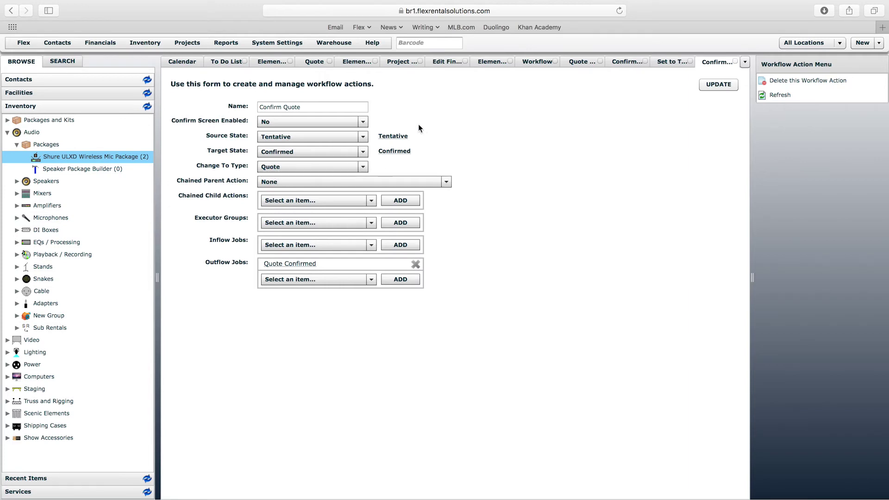
pyautogui.click(727, 85)
# Close every other closable page except Element Types and bring up the element types list from the Projects module
pyautogui.click(275, 63)
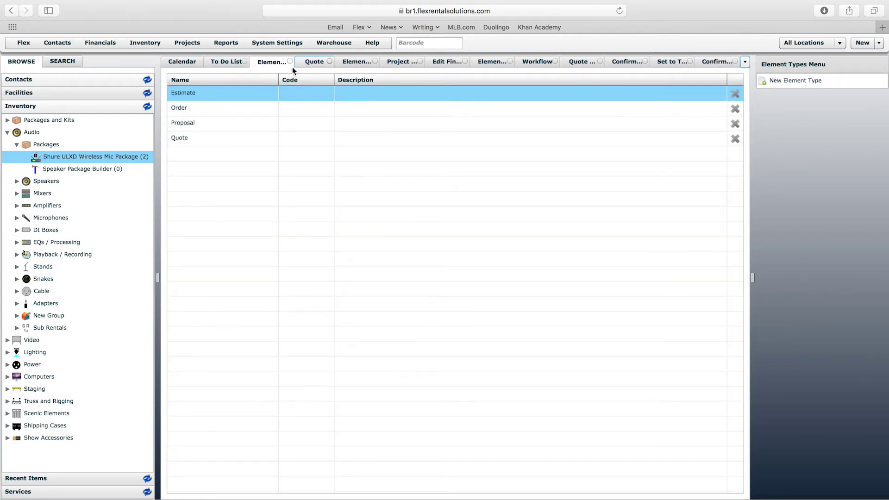
pyautogui.rightClick(273, 63)
pyautogui.click(320, 73)
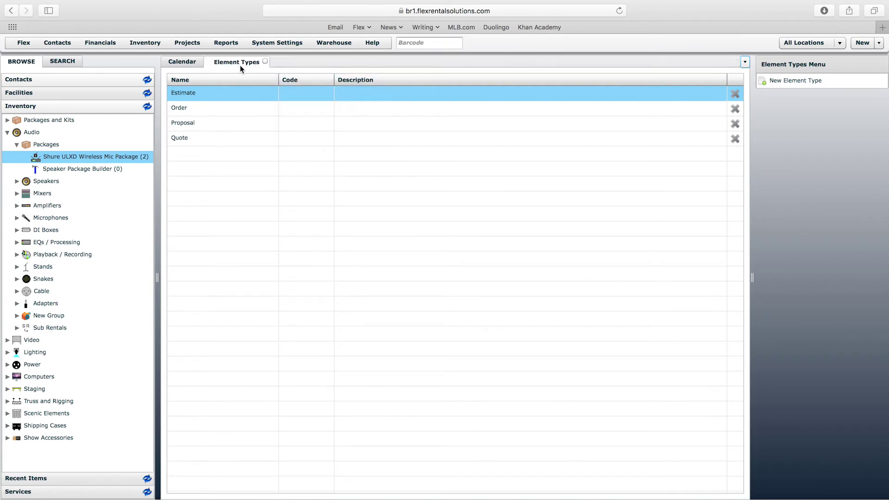
pyautogui.click(193, 46)
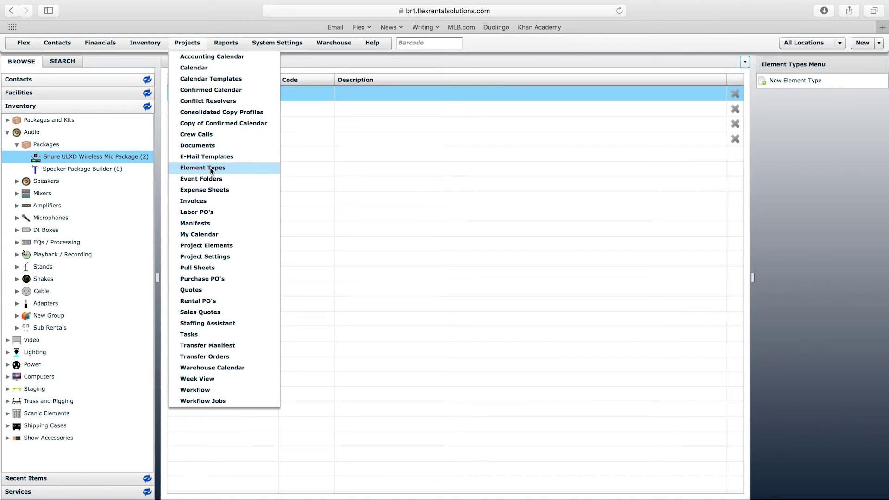
pyautogui.click(204, 168)
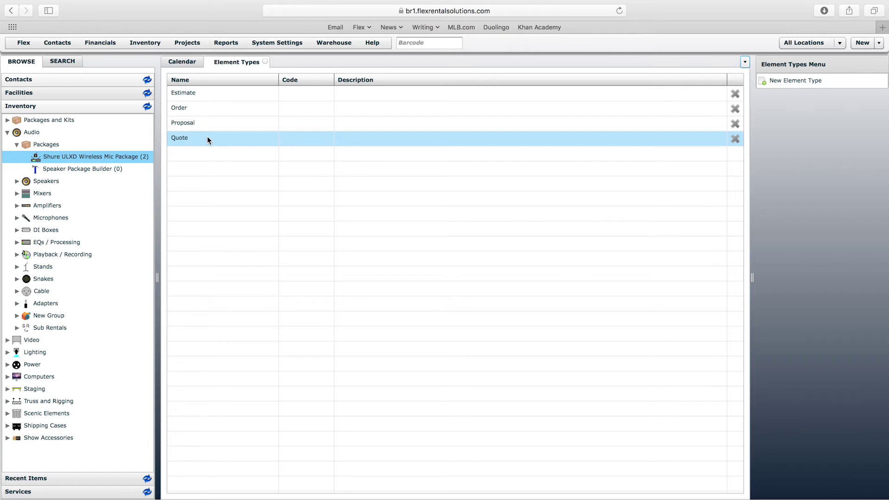
# Create a new element type named Request for Pricing
pyautogui.click(185, 139)
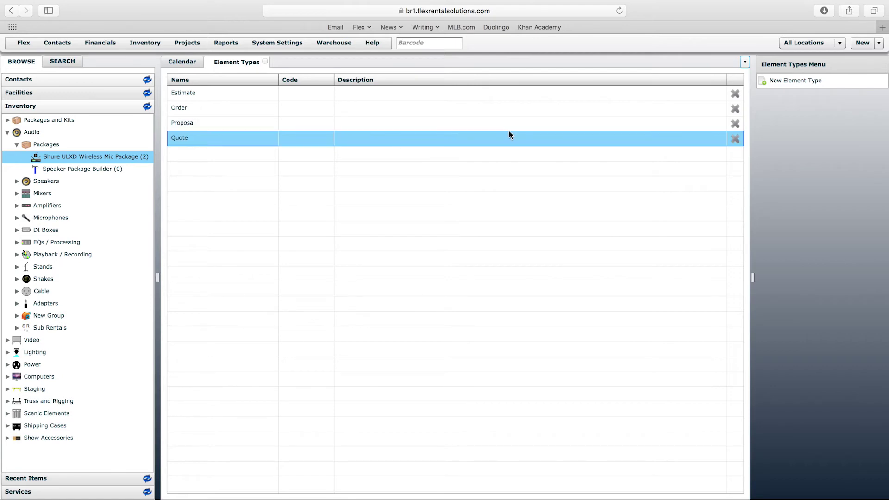
pyautogui.click(800, 87)
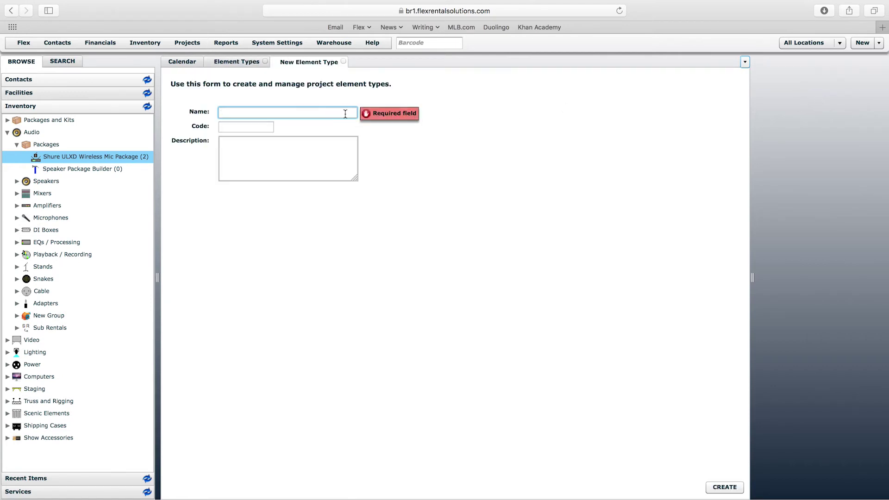
pyautogui.write('Request for ')
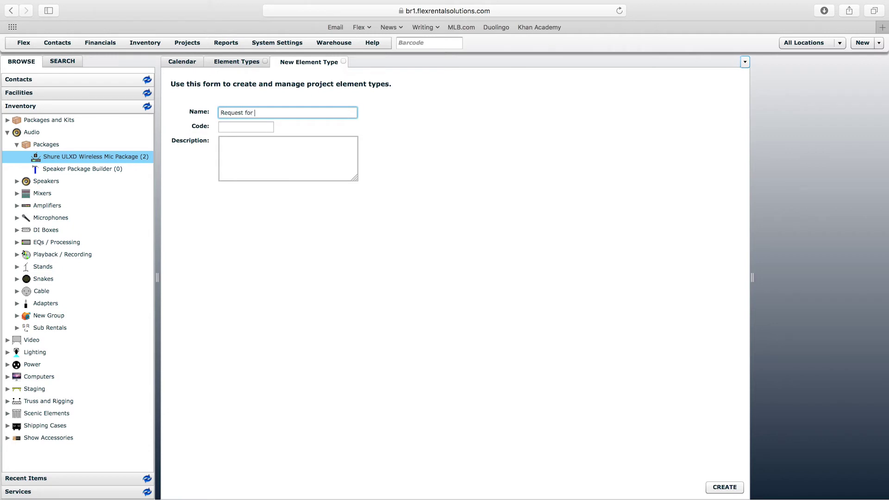
pyautogui.write('Pricing')
pyautogui.click(725, 488)
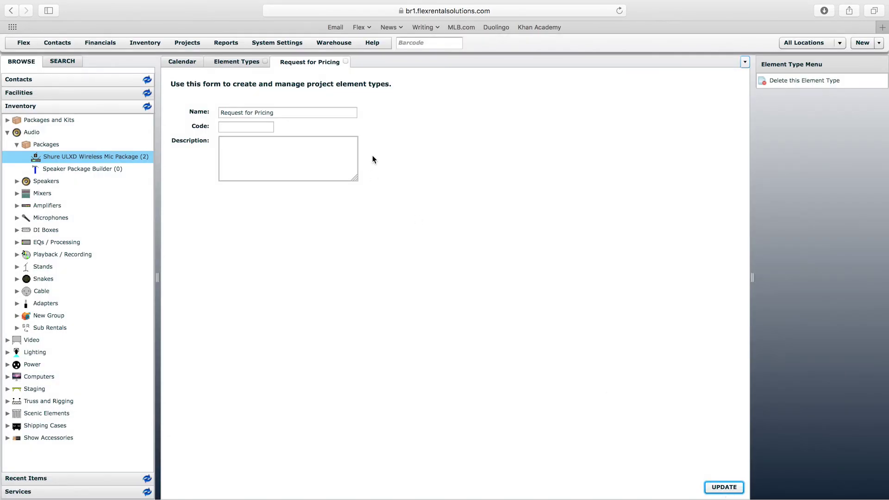
# In the Rental PO element definition's status options, permit Request for Pricing, set it as the default type, and save the definition
pyautogui.click(185, 42)
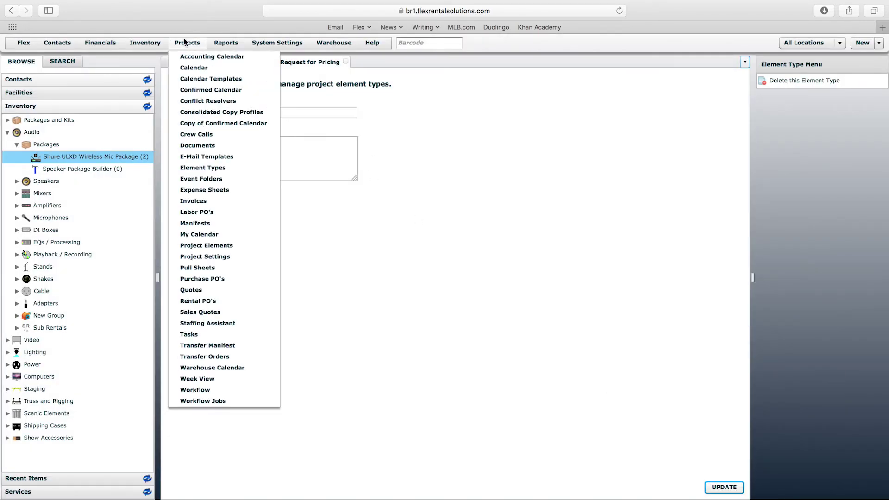
pyautogui.click(214, 246)
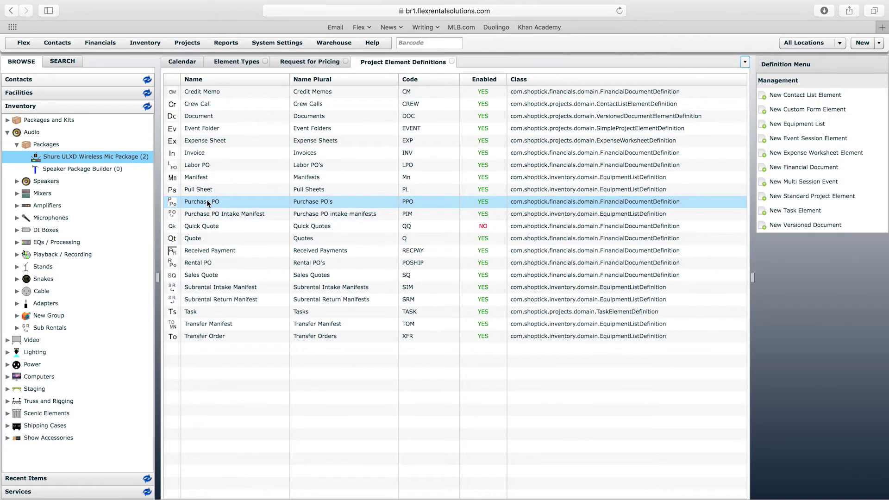
pyautogui.click(204, 263)
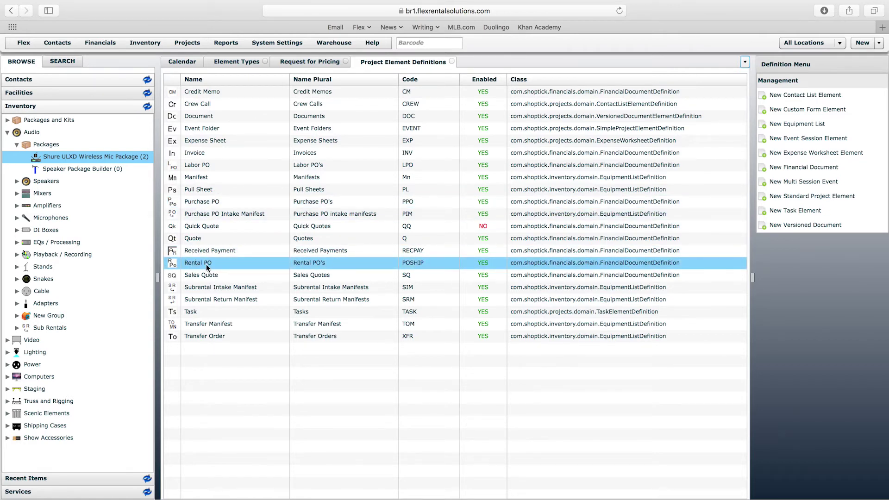
pyautogui.doubleClick(207, 264)
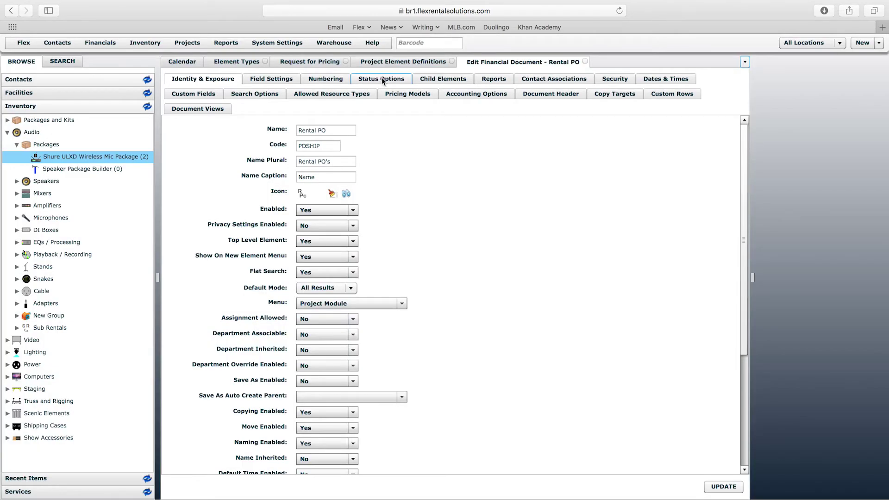
pyautogui.click(383, 82)
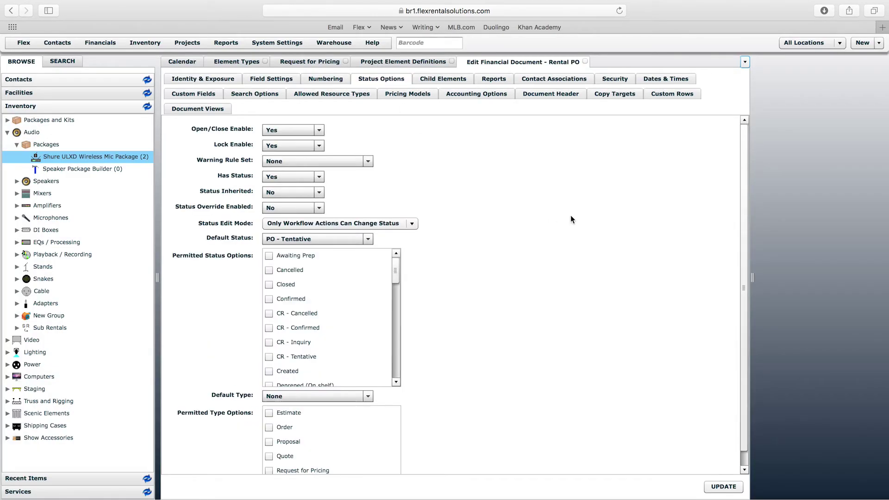
pyautogui.scroll(-1, 738, 187)
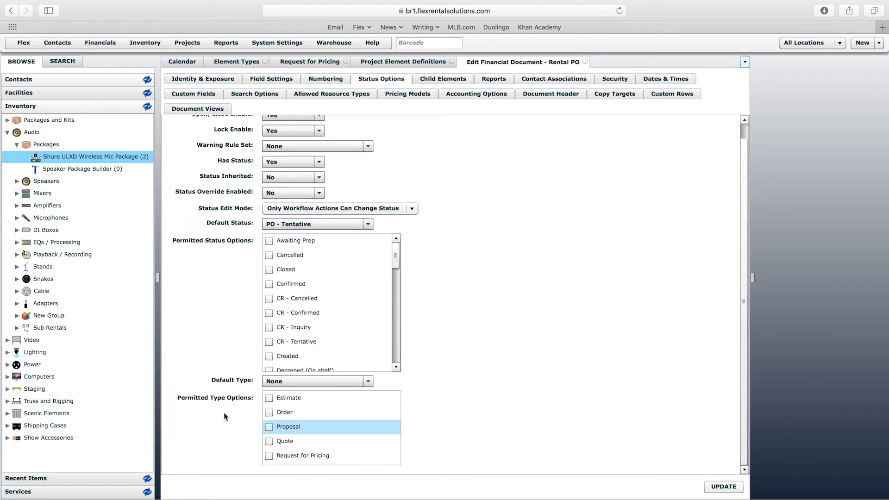
pyautogui.click(295, 456)
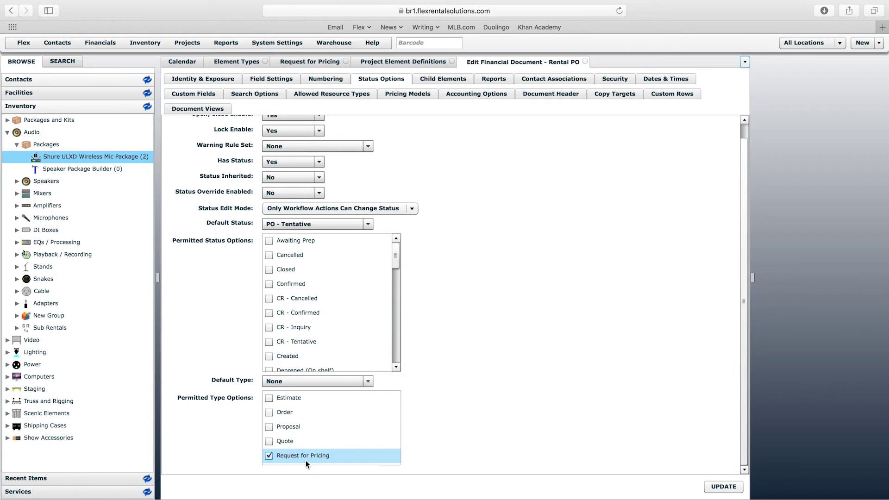
pyautogui.click(305, 383)
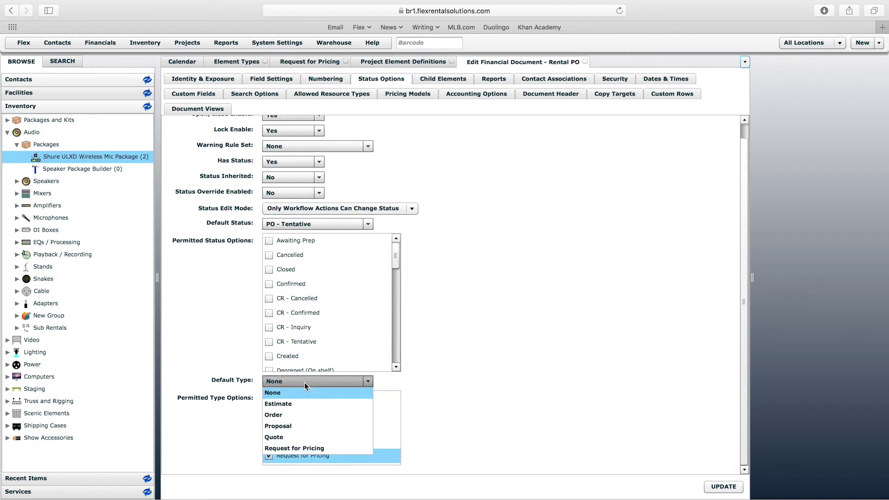
pyautogui.click(309, 448)
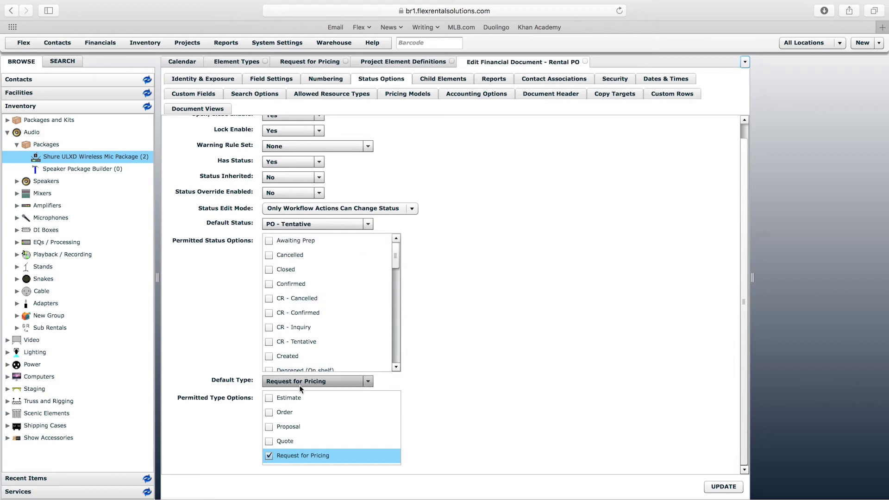
pyautogui.click(725, 487)
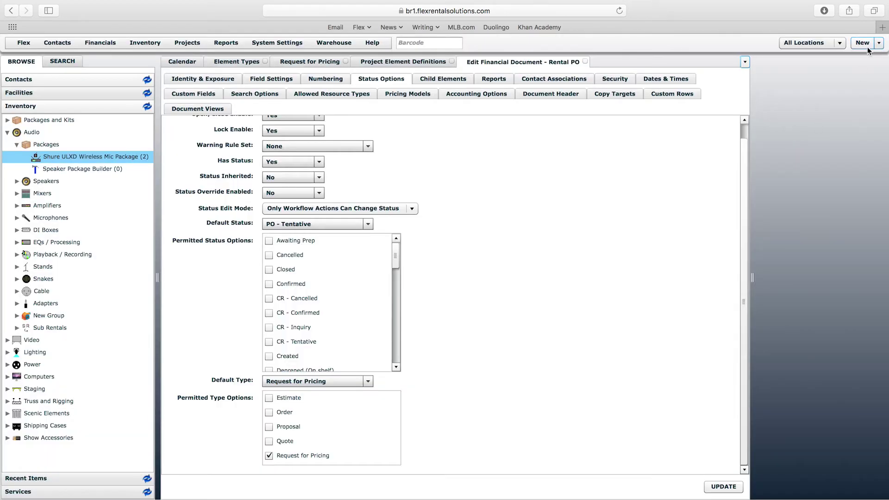
# Create a new rental PO named Mic Rental, needed by 06/28/2017 and returned by 06/30/2017
pyautogui.click(867, 45)
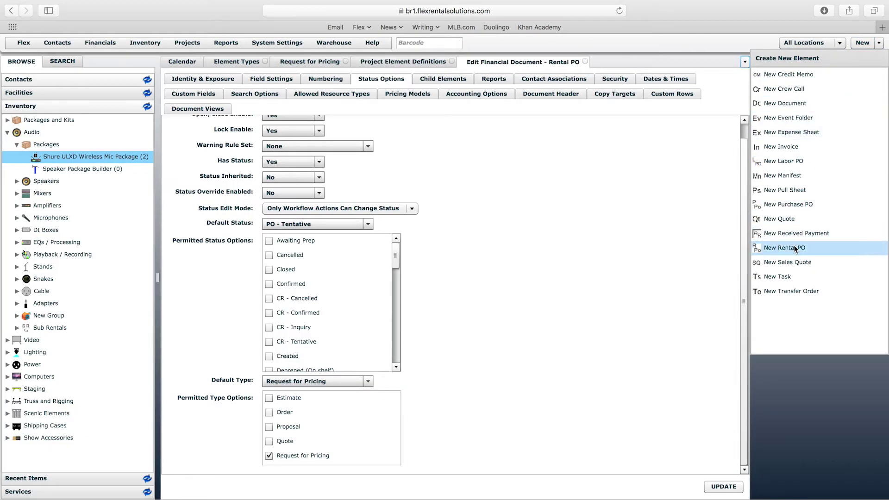
pyautogui.click(793, 247)
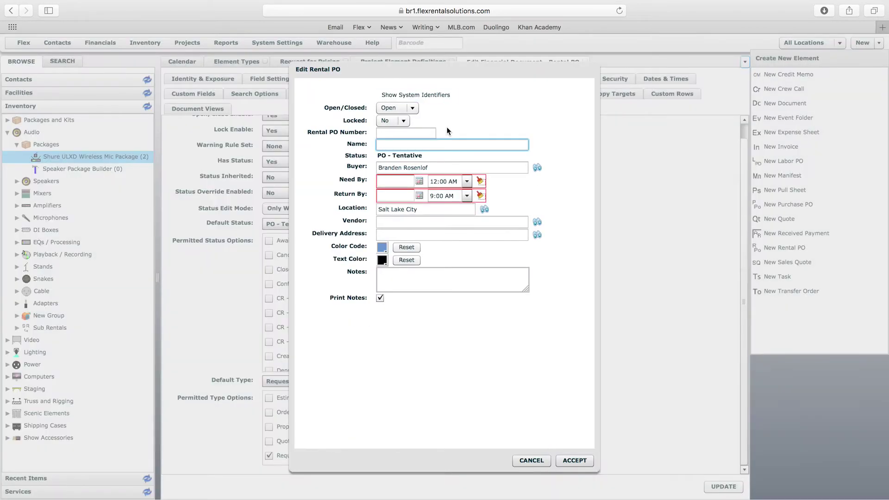
pyautogui.write('Mic Rental')
pyautogui.click(419, 180)
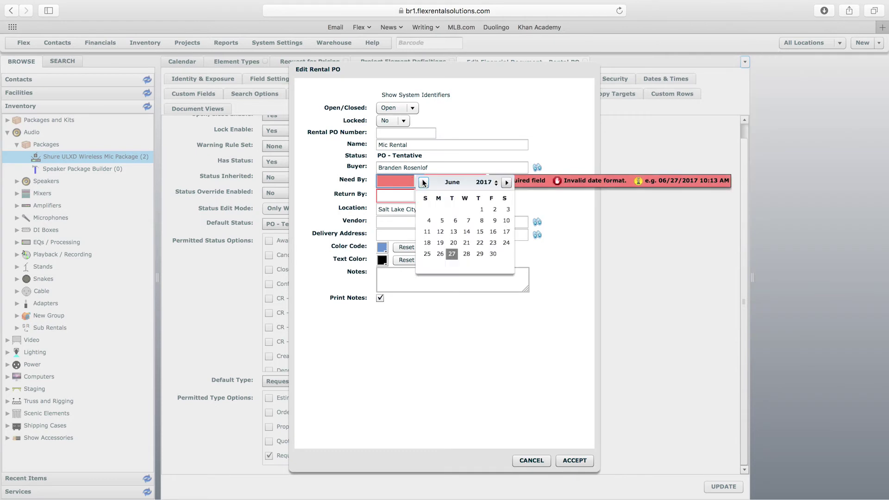
pyautogui.click(467, 255)
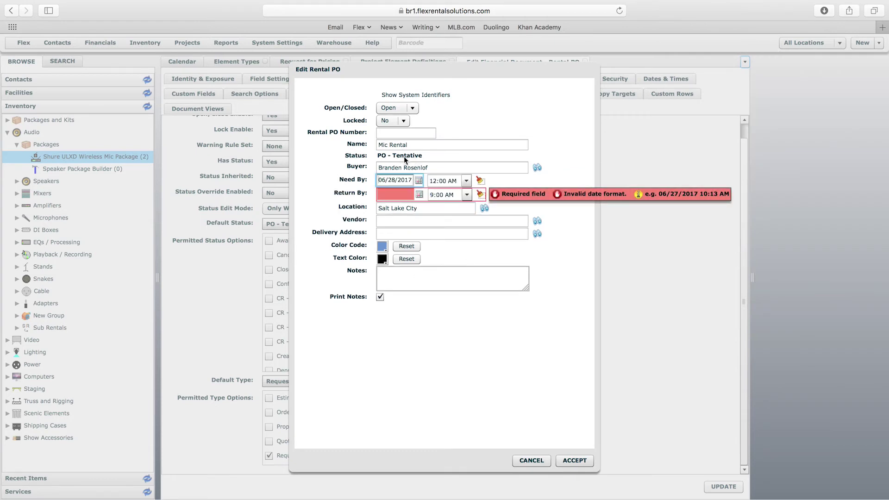
pyautogui.click(420, 194)
pyautogui.click(491, 267)
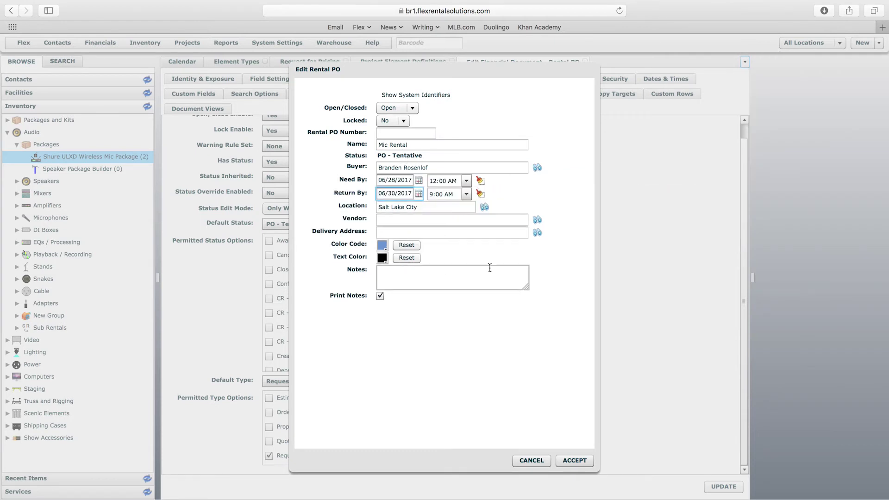
pyautogui.click(579, 459)
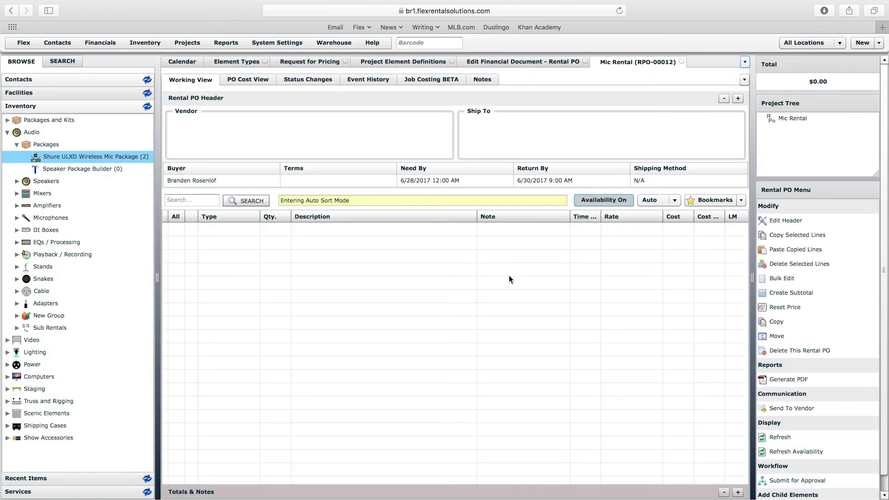
# Search the inventory for shure and add two Shure Beta 58A Handheld Microphones to the Mic Rental PO
pyautogui.click(796, 378)
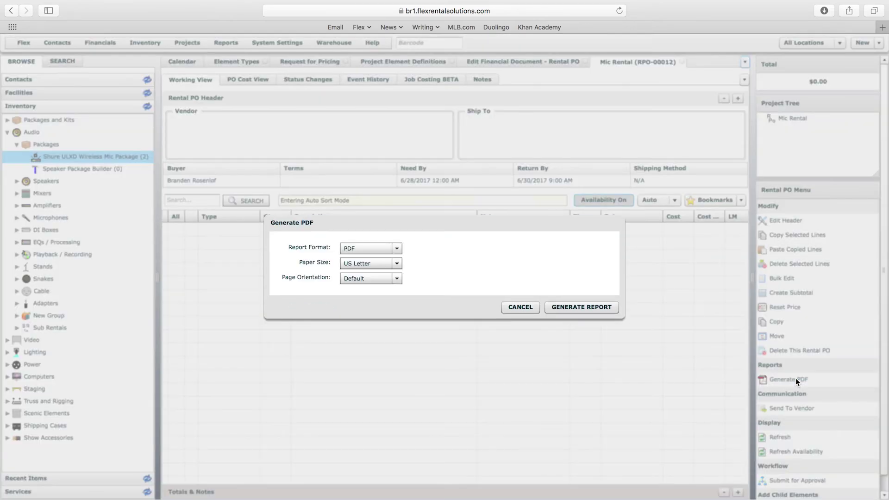
pyautogui.click(519, 307)
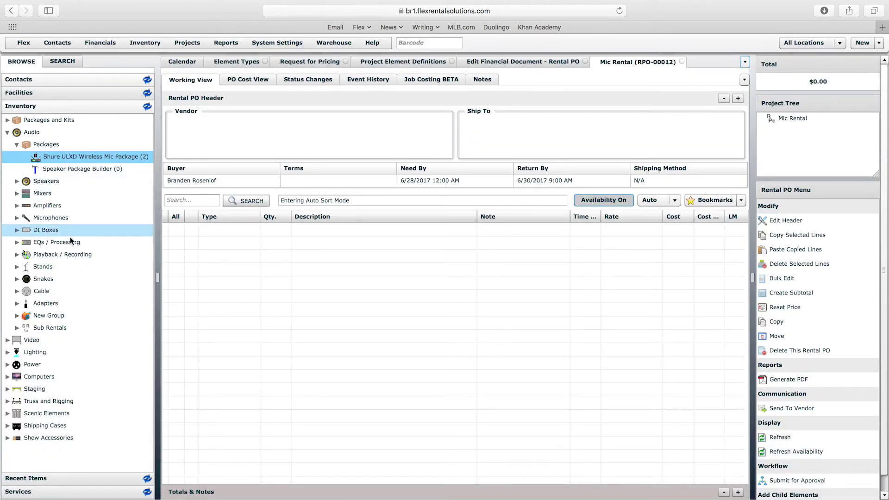
pyautogui.click(55, 61)
pyautogui.click(57, 78)
pyautogui.click(64, 90)
pyautogui.click(64, 92)
pyautogui.write('shure')
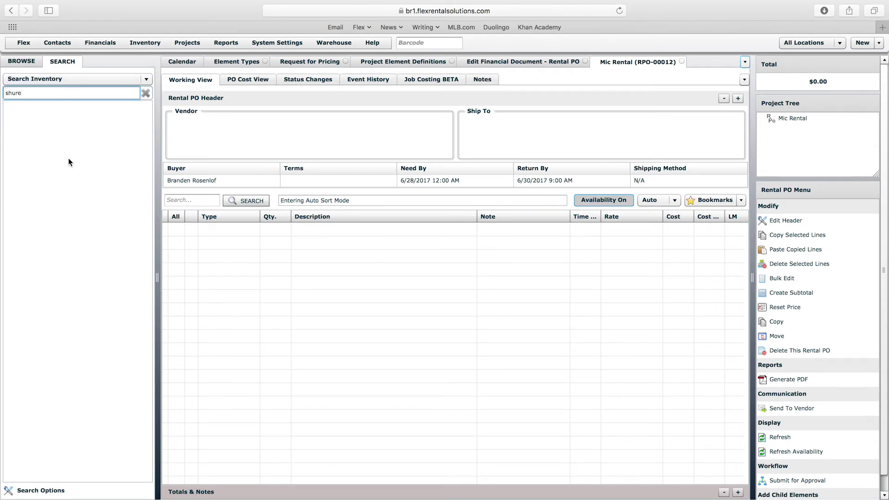
pyautogui.press('Return')
pyautogui.moveTo(74, 107); pyautogui.dragTo(259, 287)
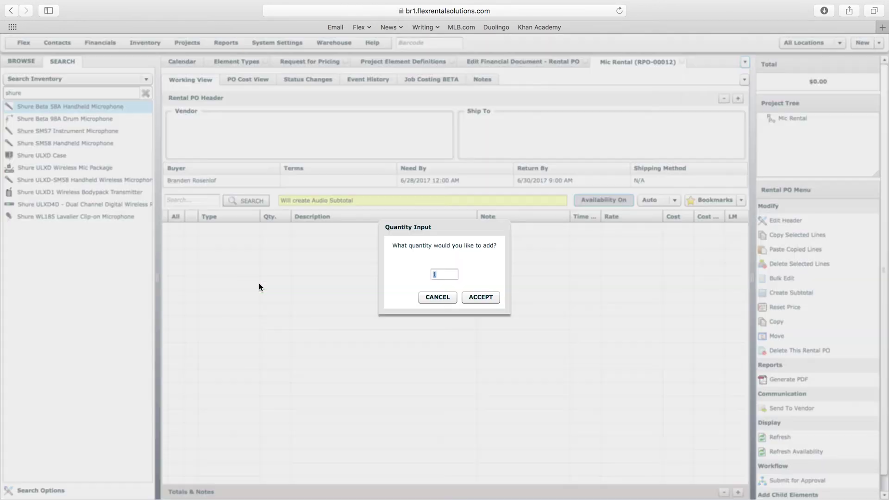
pyautogui.write('2')
pyautogui.press('Return')
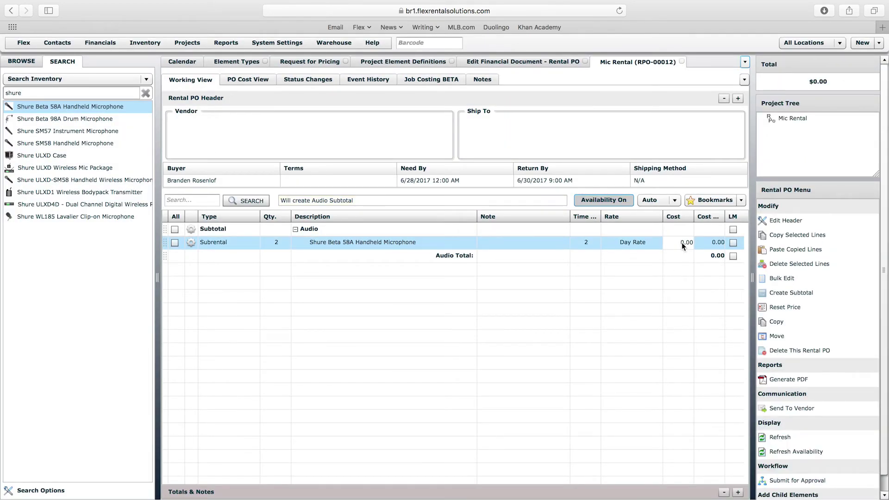
# Generate the Mic Rental PO's PDF with the default report options and check the document title
pyautogui.click(787, 379)
pyautogui.click(592, 305)
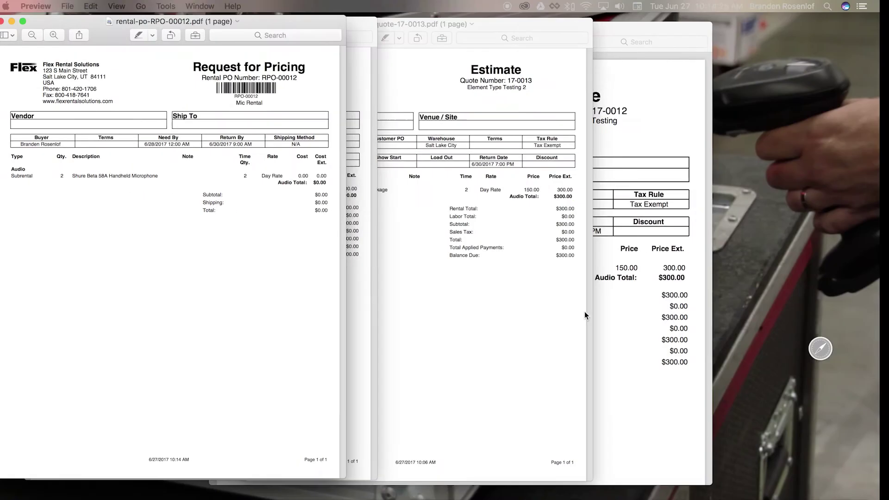
pyautogui.moveTo(257, 23); pyautogui.dragTo(475, 46)
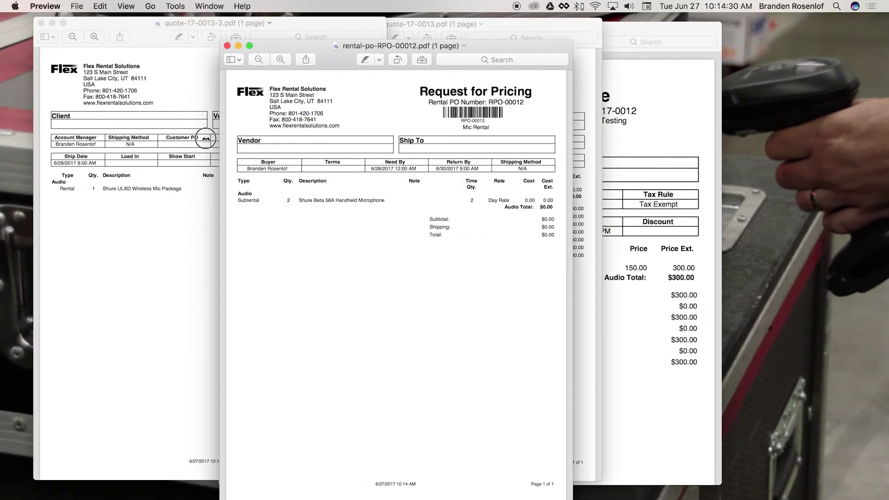
pyautogui.moveTo(222, 141); pyautogui.dragTo(88, 142)
pyautogui.moveTo(360, 112); pyautogui.dragTo(515, 118)
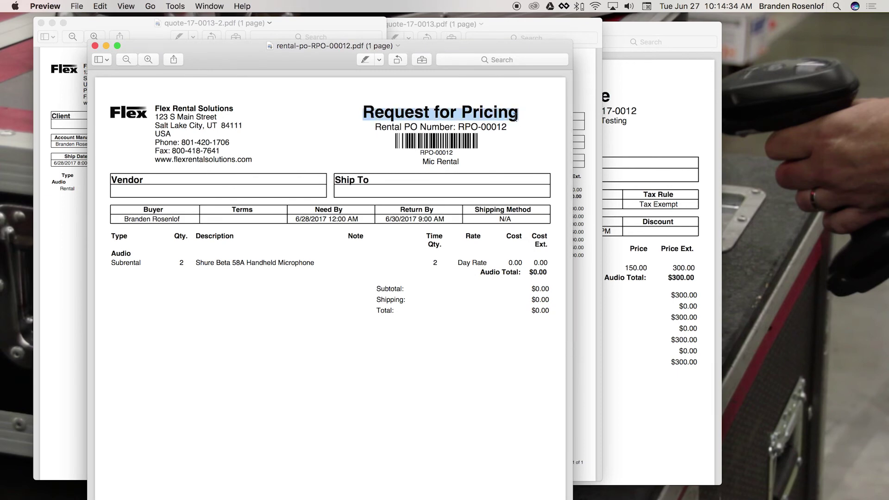
pyautogui.click(522, 115)
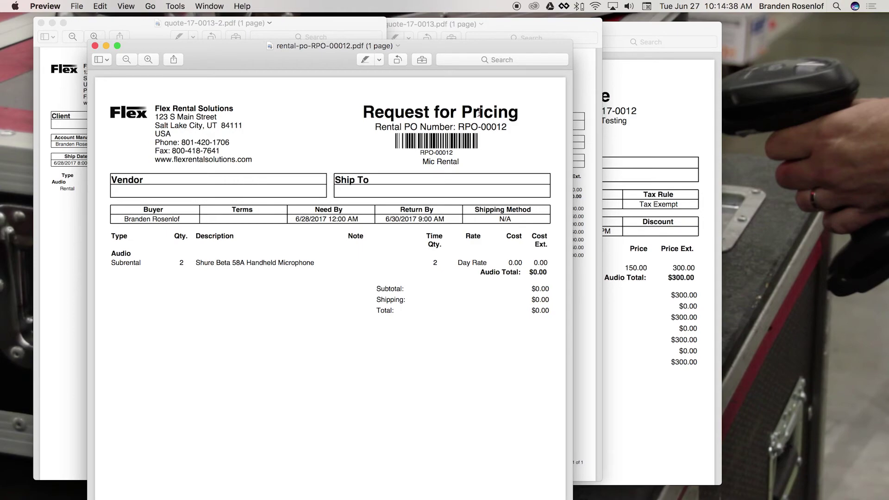
pyautogui.hotkey('ctrl', 'Right')
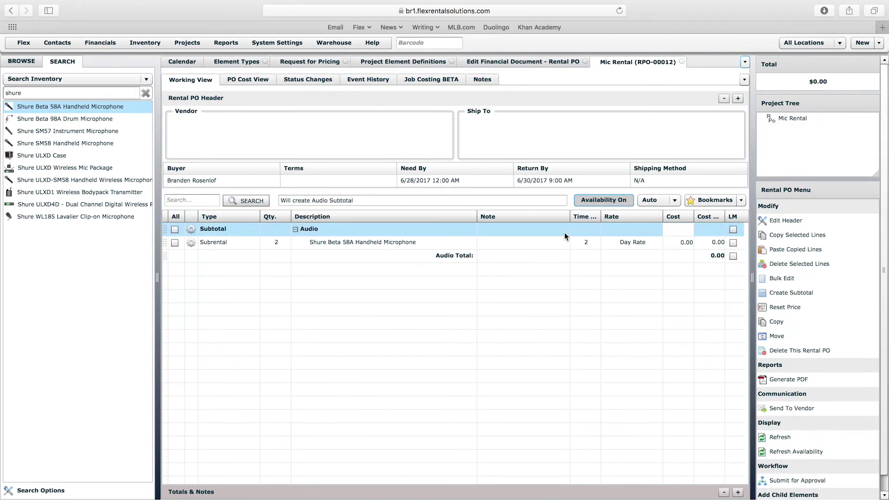
# Submit the Mic Rental PO for approval and bring its available workflow actions into view
pyautogui.scroll(-1, 871, 347)
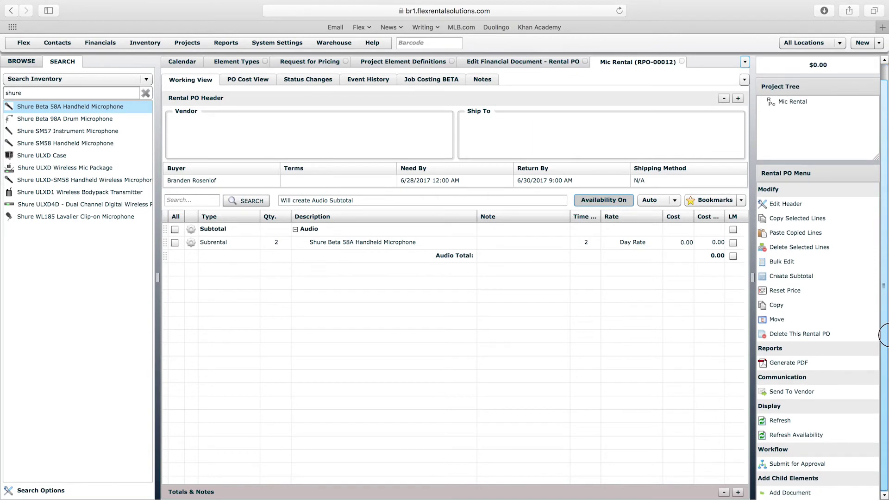
pyautogui.click(783, 464)
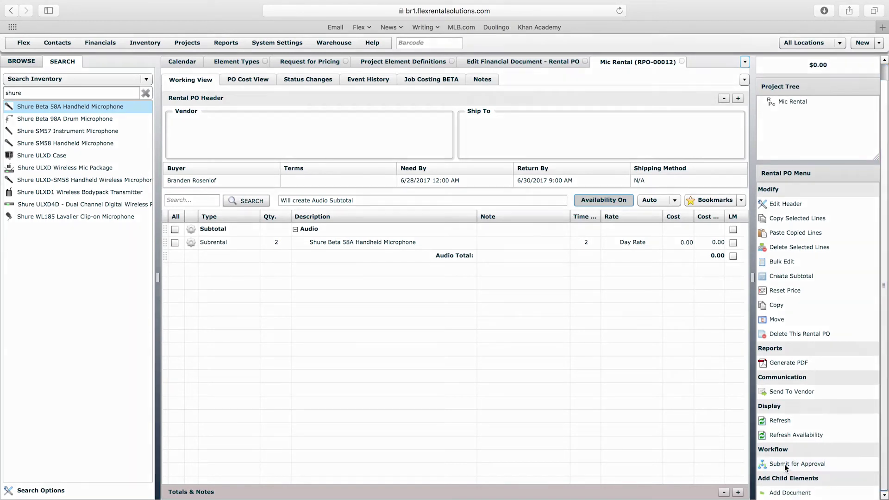
pyautogui.click(590, 403)
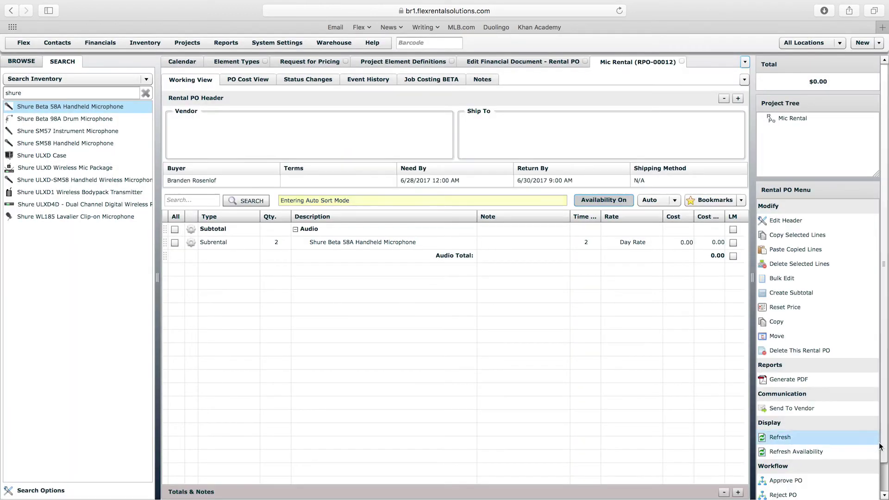
pyautogui.moveTo(882, 443); pyautogui.dragTo(882, 469)
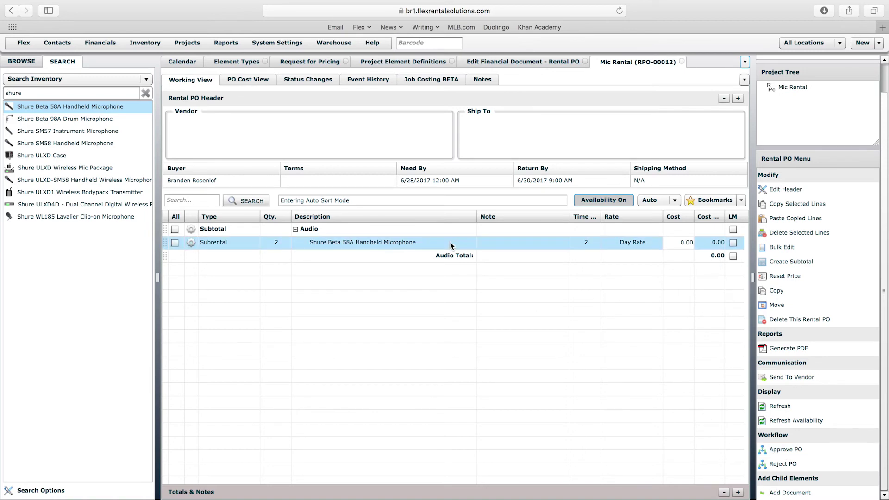
# Open the PO Workflow definition from the Projects module and compare its actions with those offered on the Mic Rental PO
pyautogui.click(187, 42)
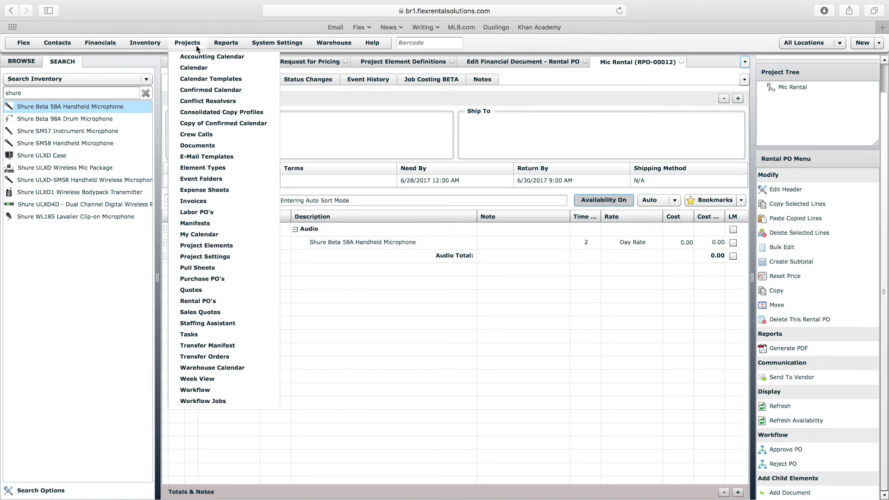
pyautogui.click(201, 391)
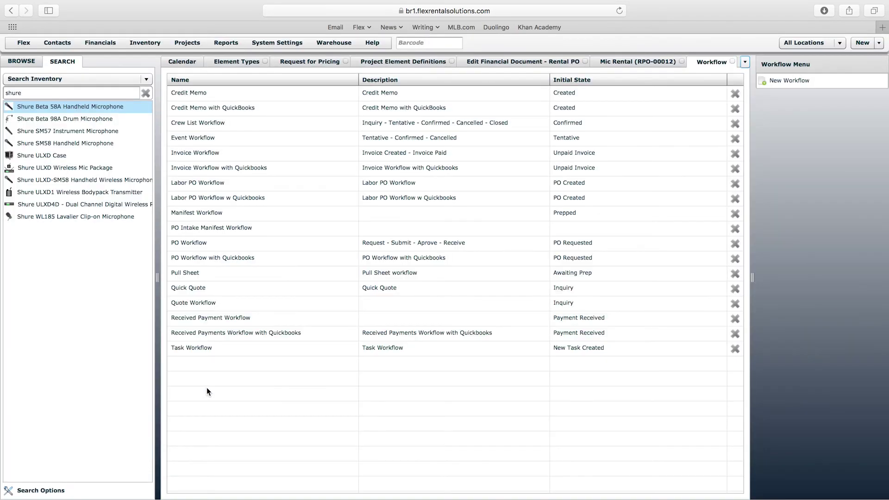
pyautogui.click(200, 246)
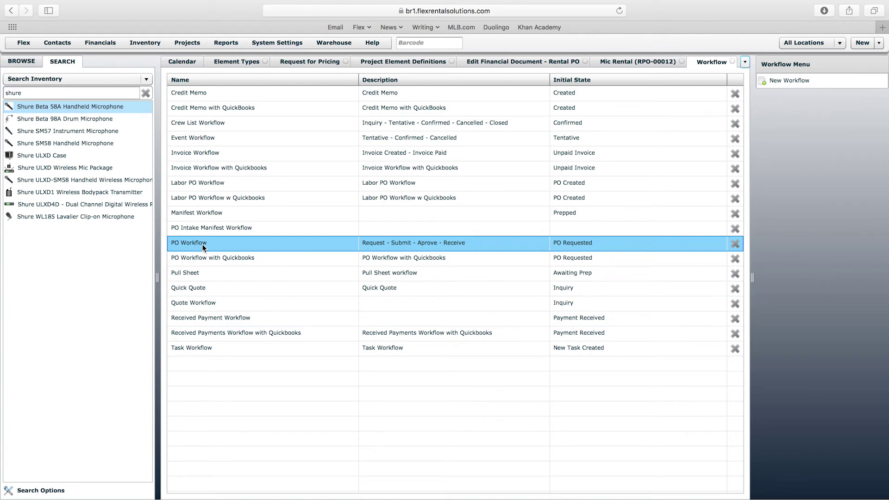
pyautogui.doubleClick(202, 244)
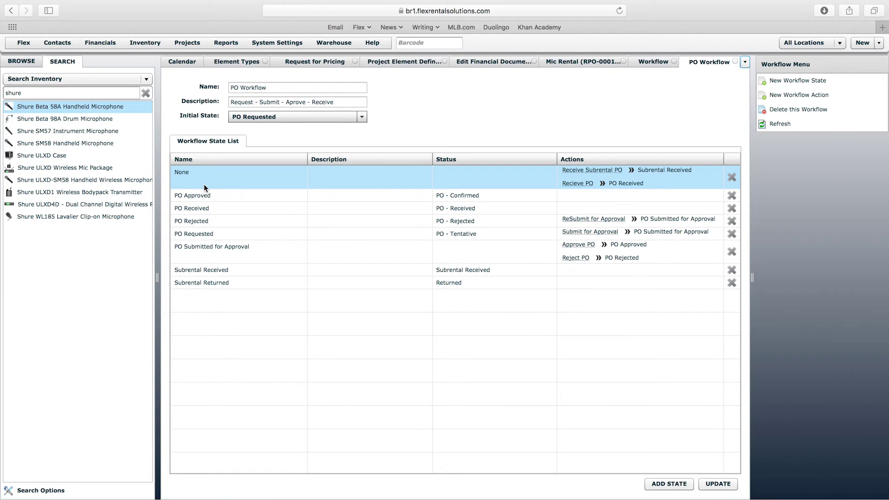
pyautogui.click(582, 60)
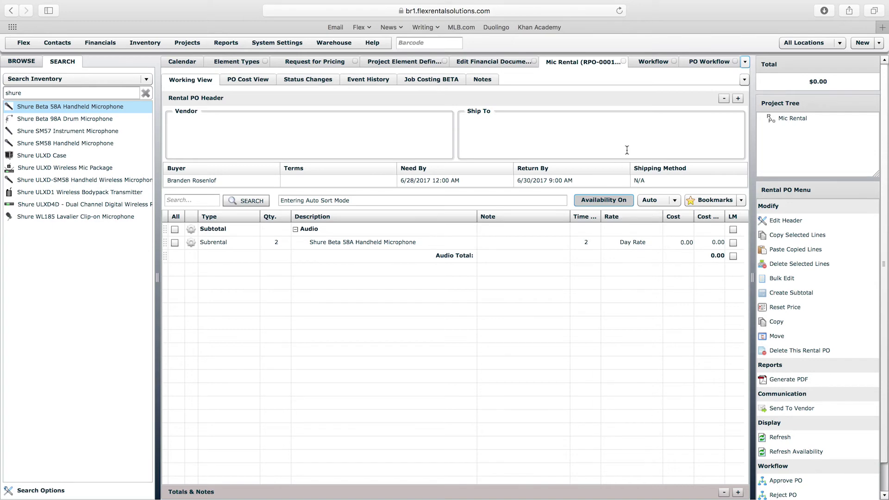
pyautogui.click(702, 66)
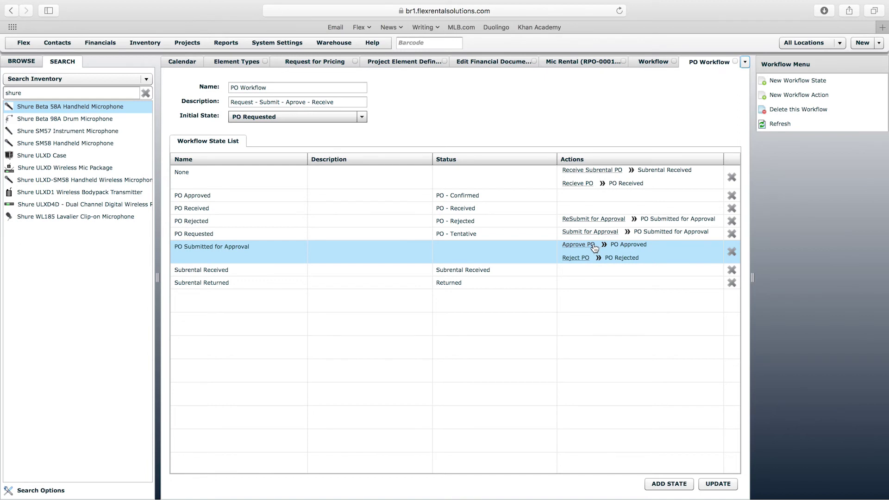
# Start a new action in PO Workflow named Approve Rental PO with the confirm screen disabled
pyautogui.click(210, 252)
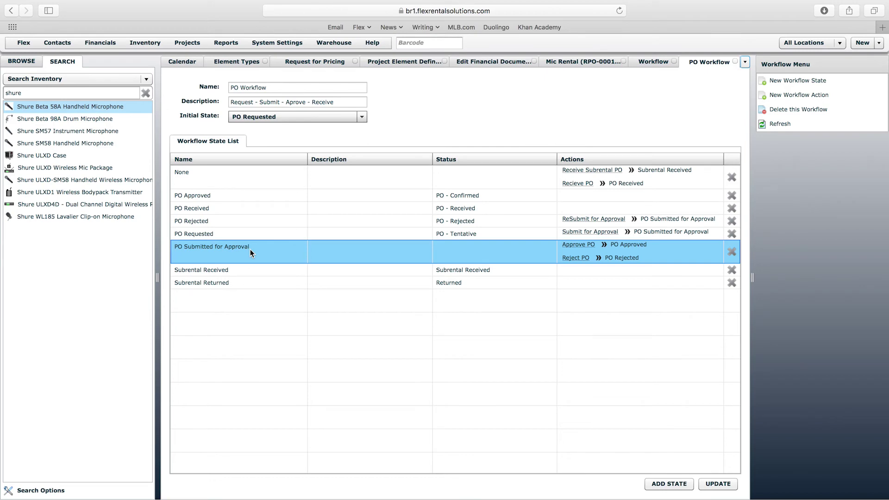
pyautogui.click(800, 95)
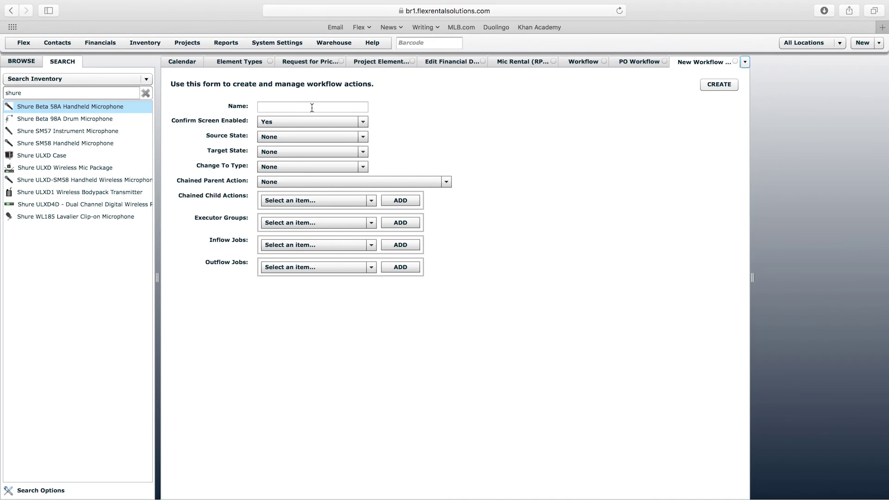
pyautogui.click(312, 107)
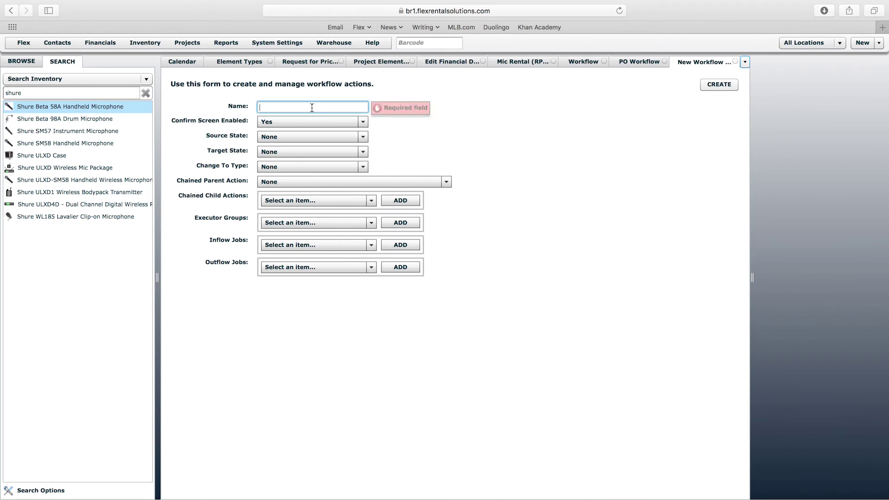
pyautogui.write('Approve Rental PO')
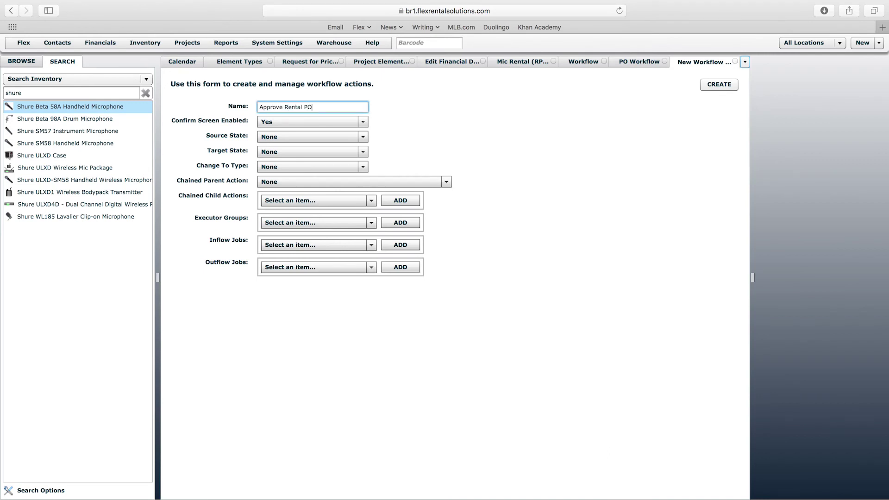
pyautogui.click(305, 121)
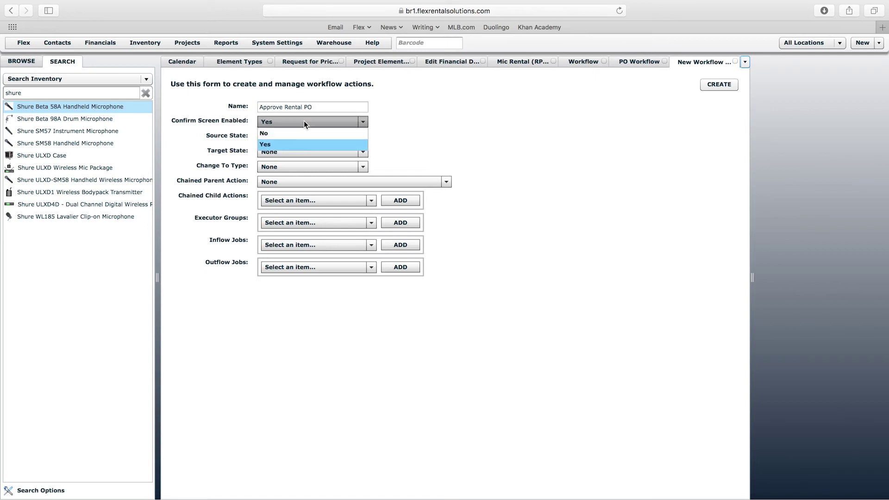
pyautogui.click(272, 135)
# Set the action's source state to PO Submitted for Approval and target state to PO Approved, create it, and close its page
pyautogui.click(283, 136)
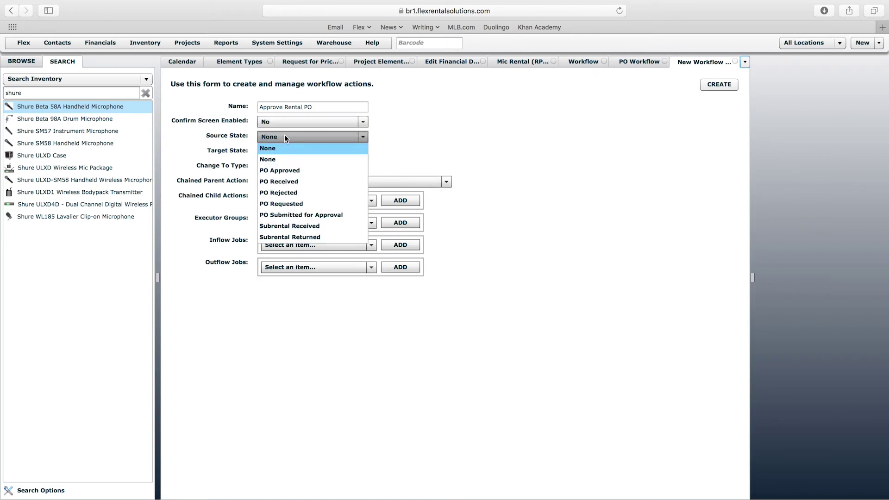
pyautogui.click(312, 215)
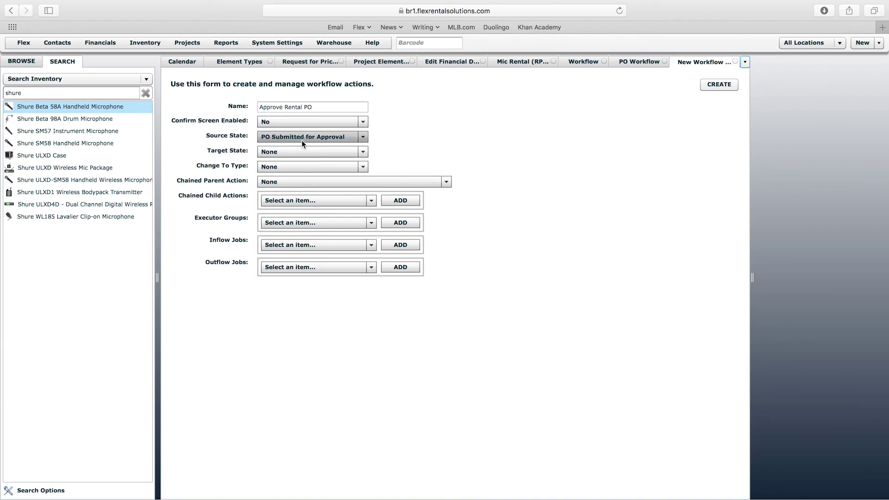
pyautogui.click(300, 152)
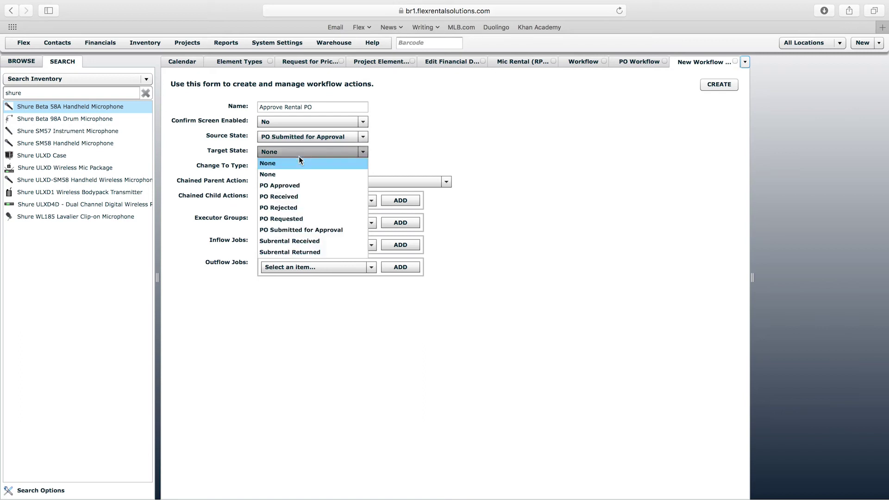
pyautogui.click(298, 186)
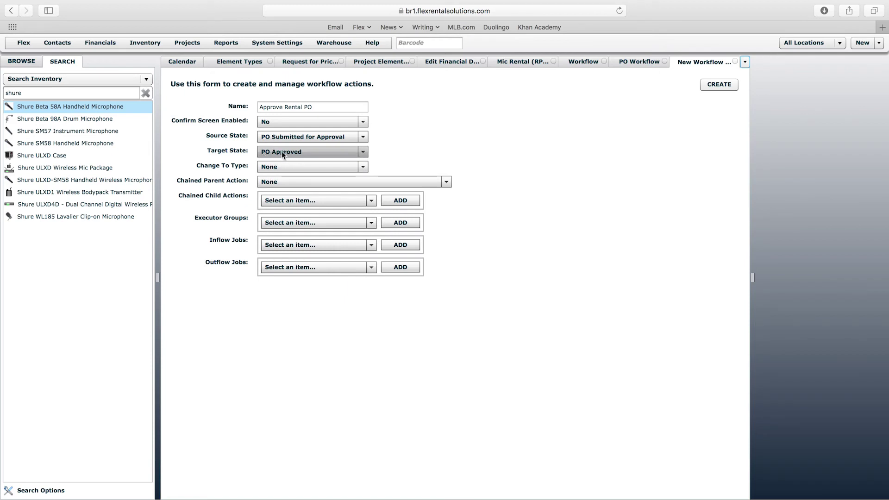
pyautogui.click(296, 169)
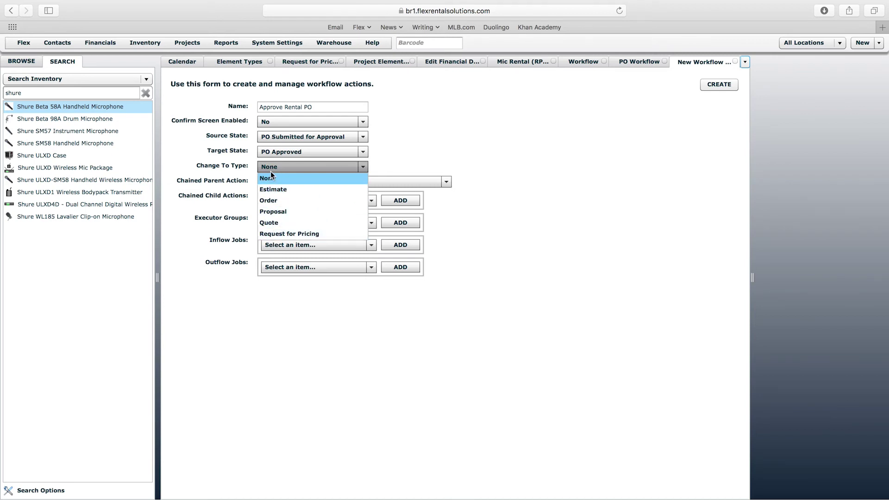
pyautogui.click(420, 135)
pyautogui.click(719, 84)
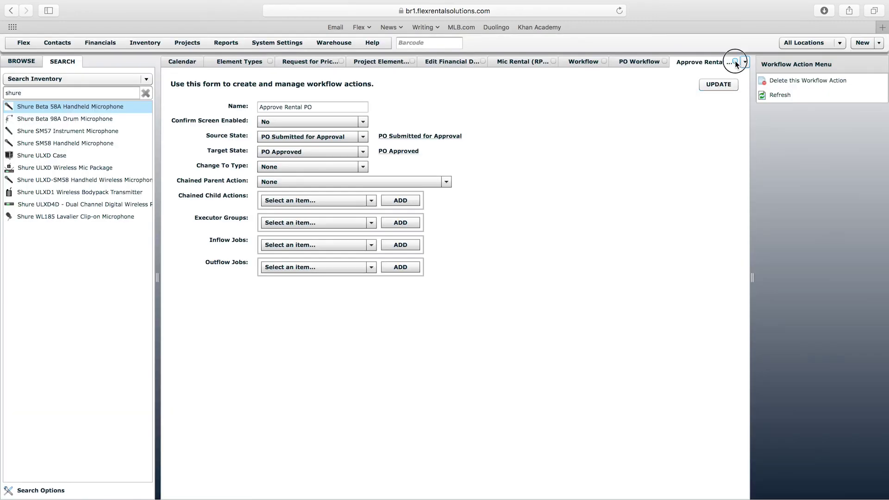
pyautogui.click(735, 62)
# Create a new element type named Rental PO
pyautogui.click(184, 43)
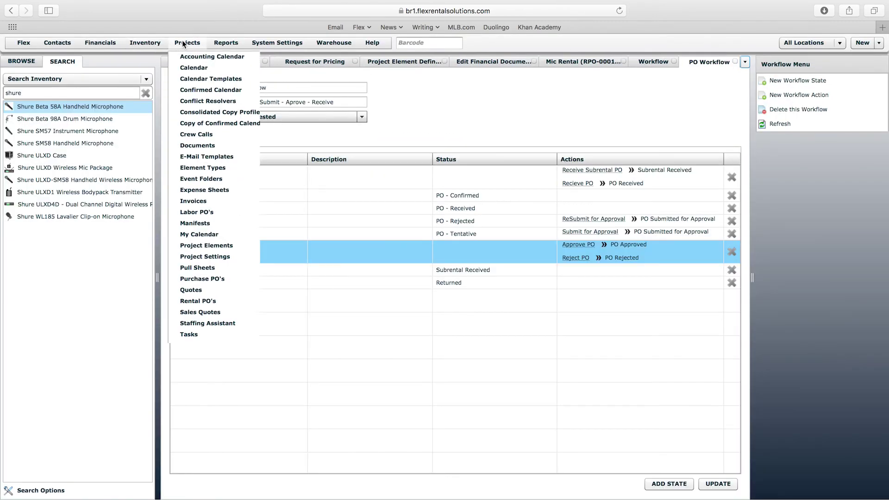
pyautogui.click(204, 168)
pyautogui.click(774, 86)
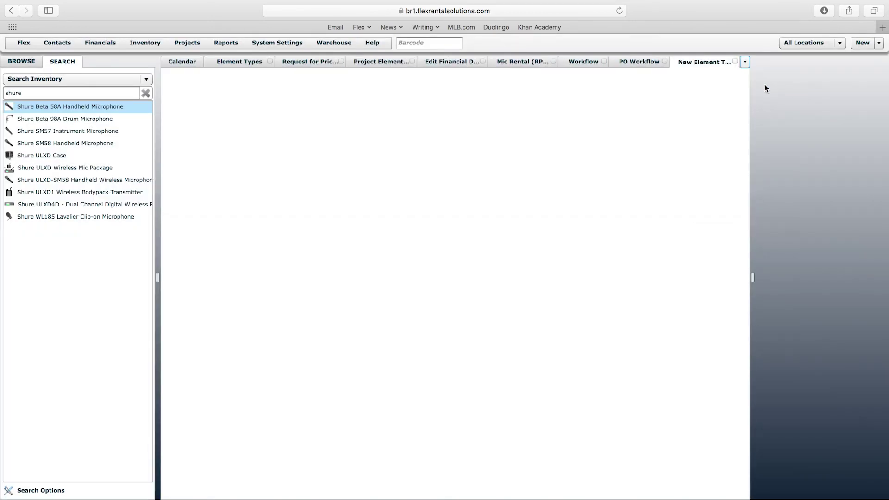
pyautogui.click(264, 111)
pyautogui.write('Rental PO')
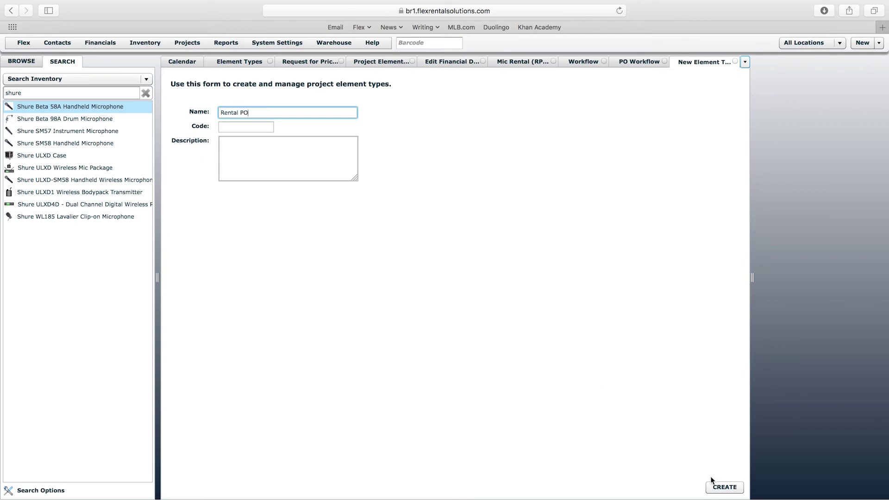
pyautogui.click(732, 492)
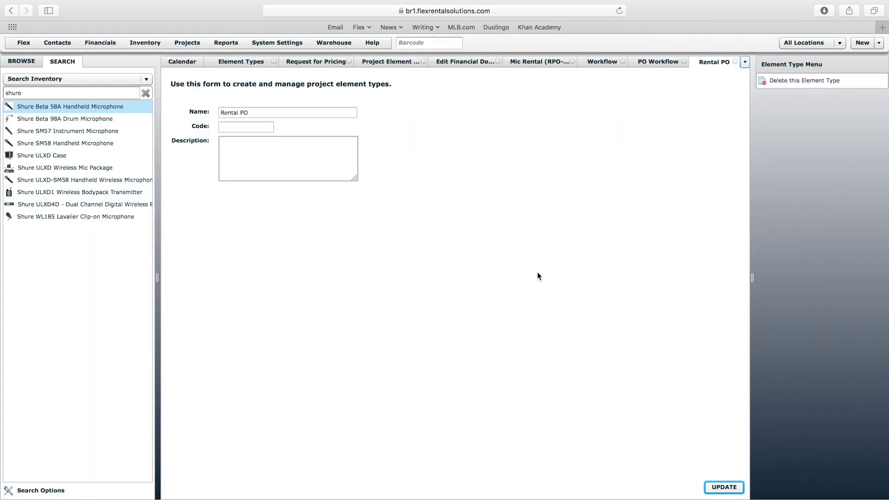
# Reload the PO Workflow page, make its Approve Rental PO action change the type to Rental PO, and save the action
pyautogui.click(659, 64)
pyautogui.rightClick(649, 60)
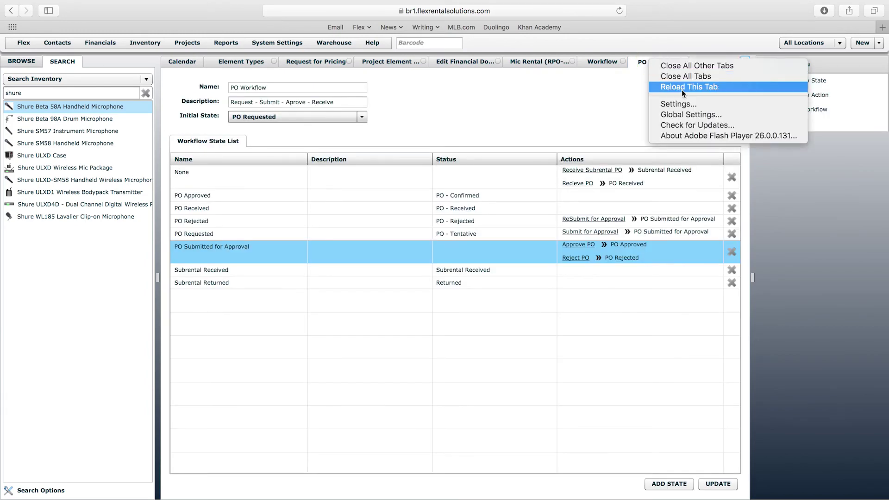
pyautogui.click(682, 87)
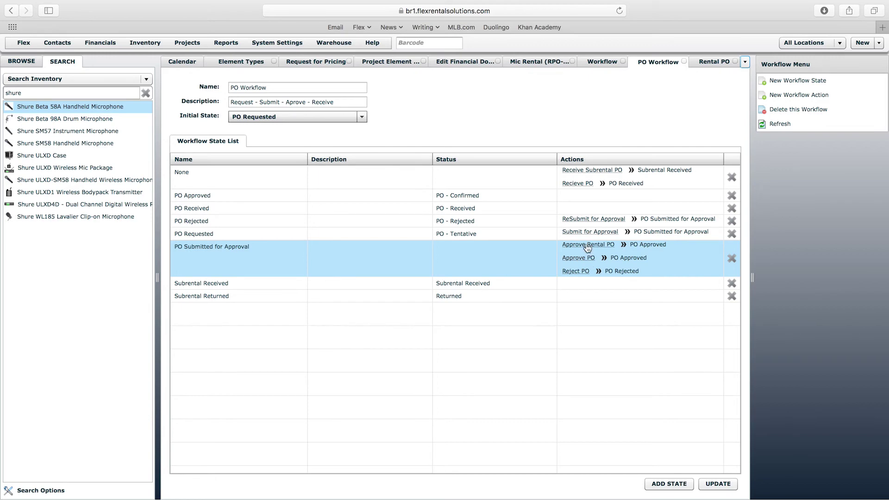
pyautogui.click(601, 244)
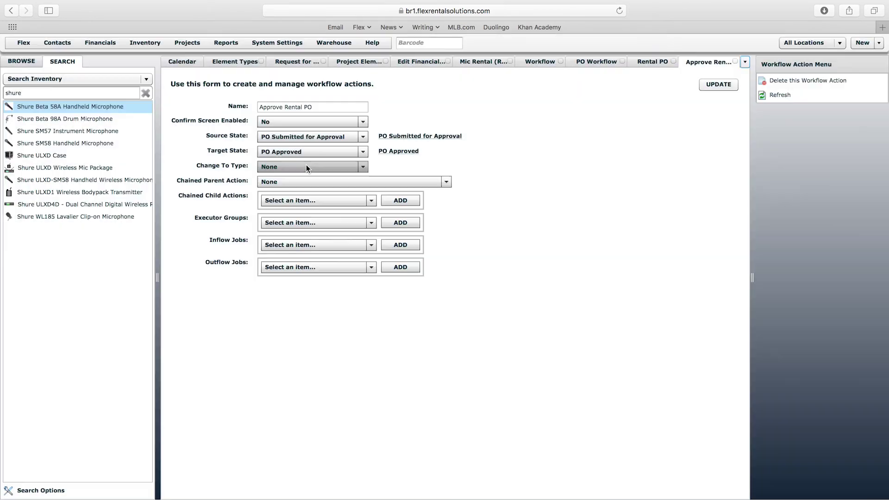
pyautogui.click(306, 165)
pyautogui.click(288, 235)
pyautogui.click(704, 85)
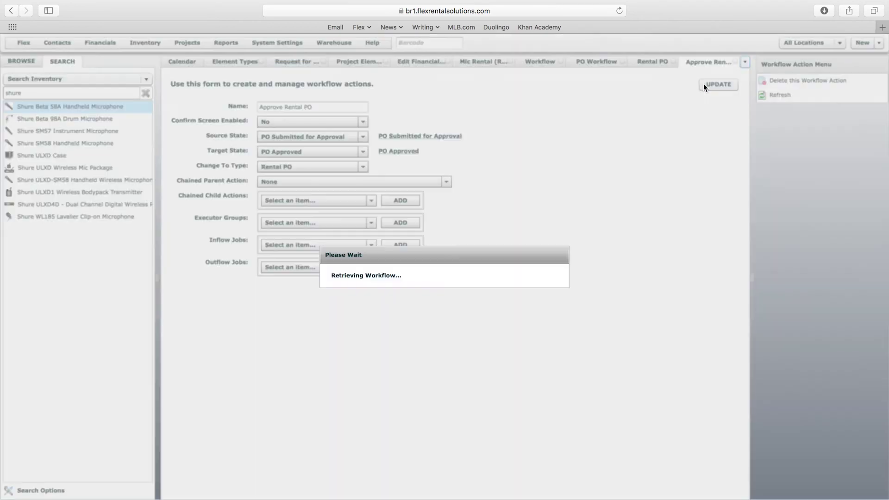
# Create a new element type named Purchase PO from the Projects module
pyautogui.click(651, 62)
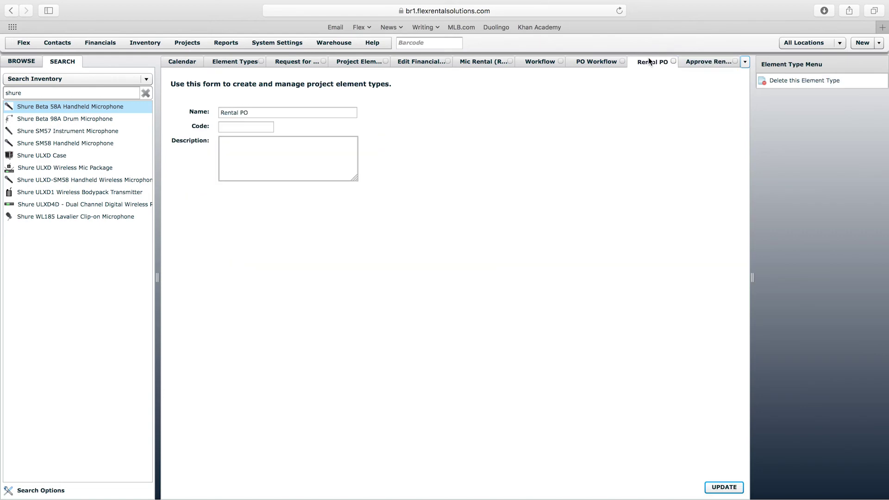
pyautogui.click(176, 43)
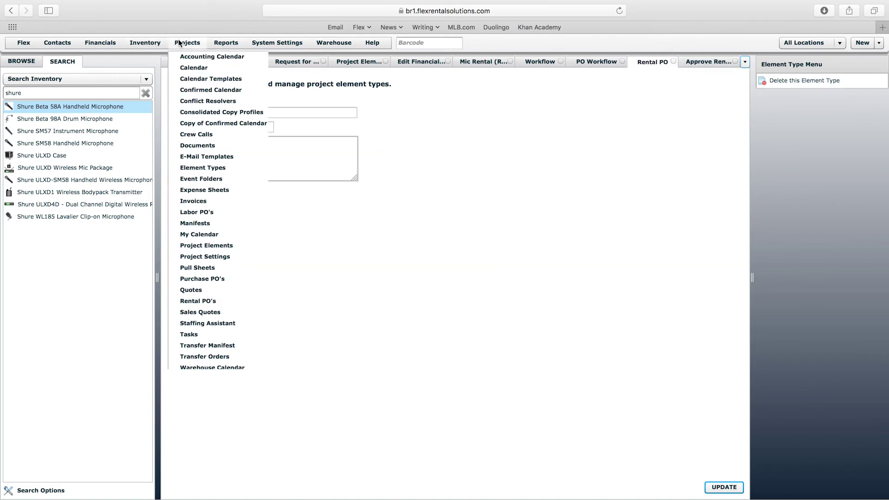
pyautogui.click(214, 167)
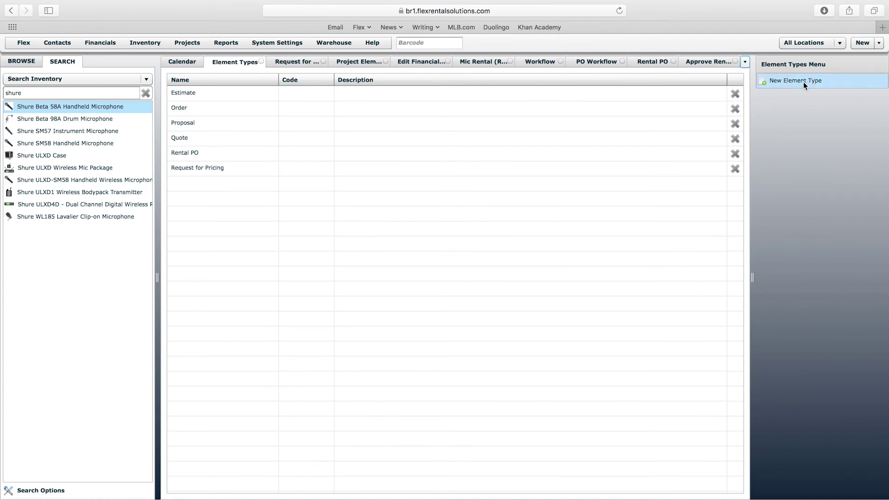
pyautogui.click(804, 82)
pyautogui.click(347, 113)
pyautogui.write('Purchase PO')
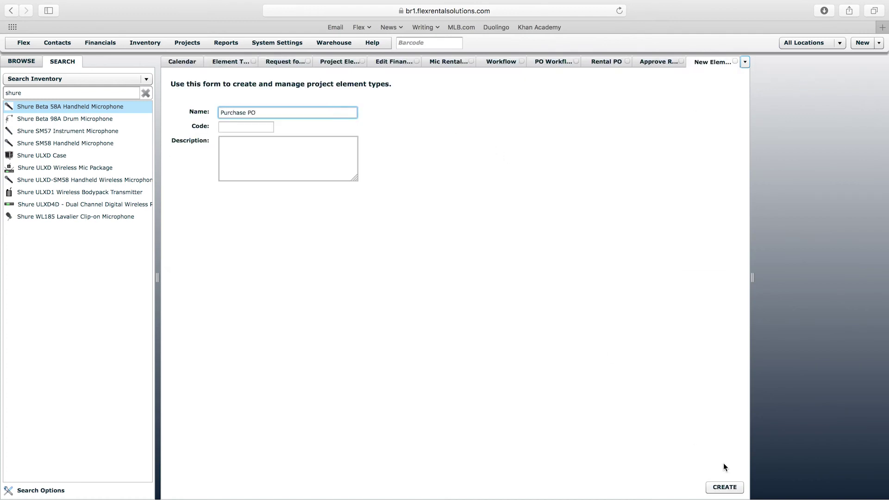
pyautogui.click(724, 487)
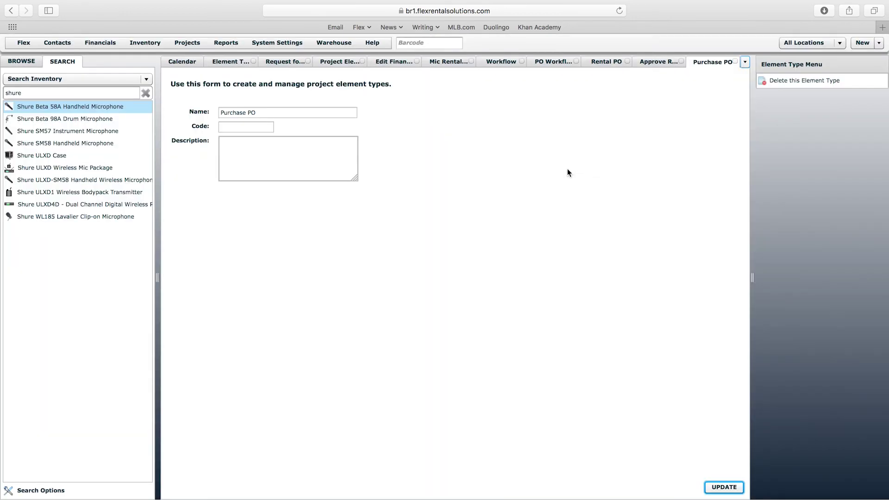
# Rename PO Workflow's Approve PO action to Approve Purchase PO, set its change-to type to Purchase PO, and save it
pyautogui.click(559, 62)
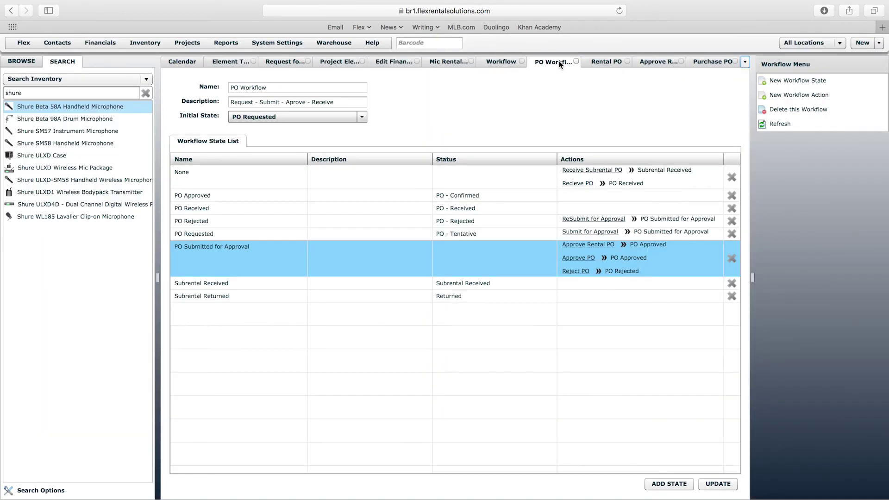
pyautogui.click(588, 263)
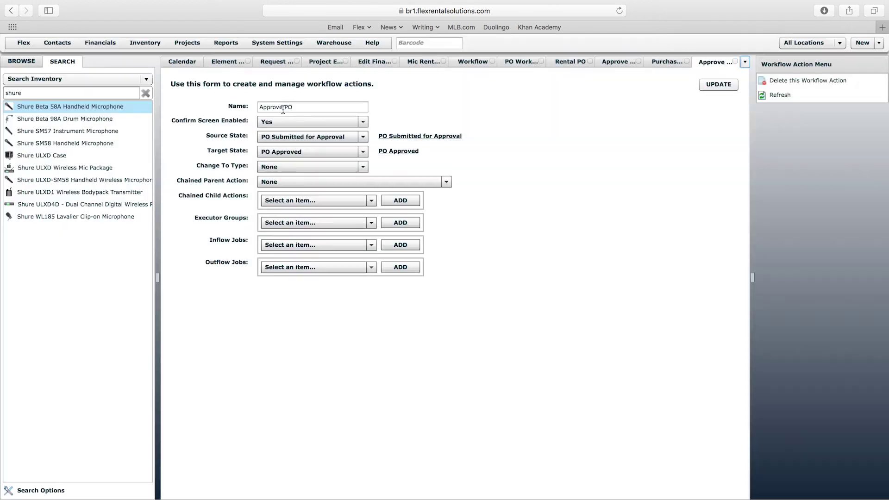
pyautogui.click(283, 108)
pyautogui.write('Purchase')
pyautogui.click(311, 166)
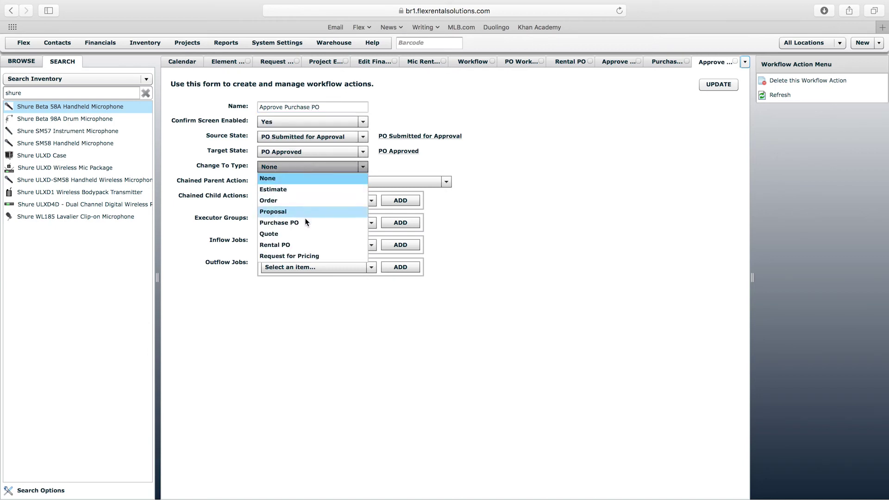
pyautogui.click(290, 224)
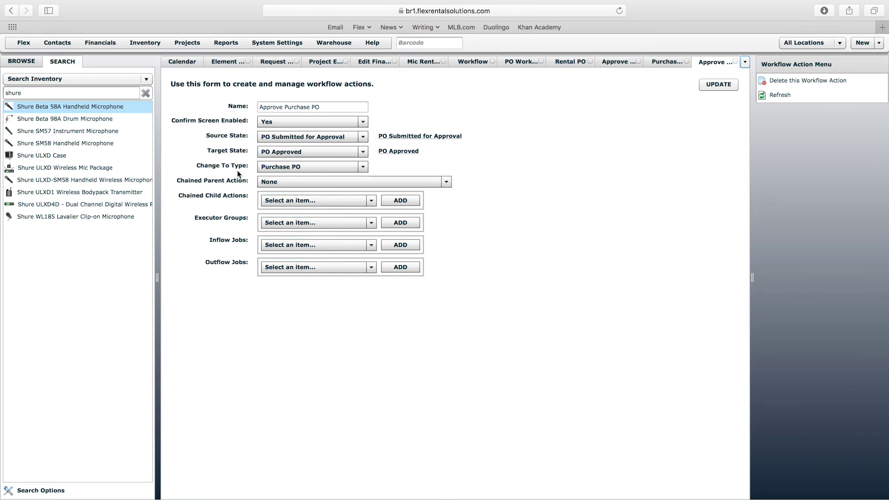
pyautogui.click(714, 85)
# Reload the PO Workflow page and review the change-to types of its Approve Rental PO and Approve Purchase PO actions
pyautogui.click(659, 63)
pyautogui.click(611, 62)
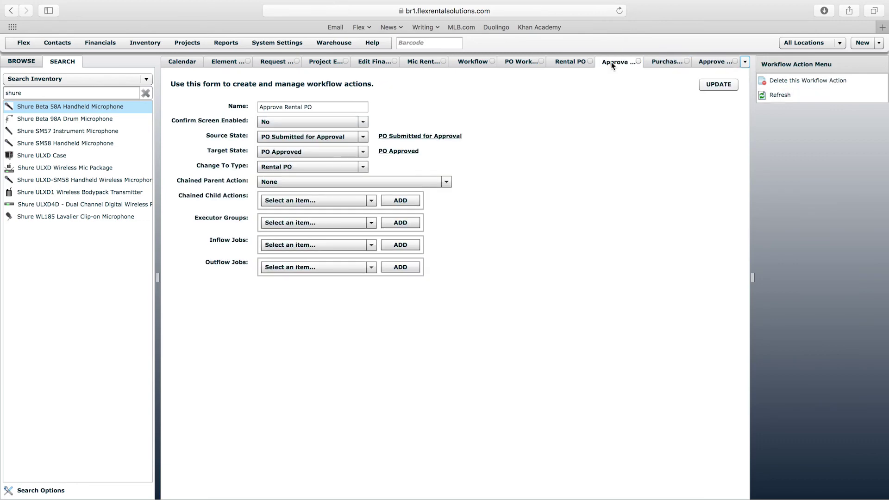
pyautogui.click(568, 60)
pyautogui.click(519, 63)
pyautogui.rightClick(520, 63)
pyautogui.click(545, 91)
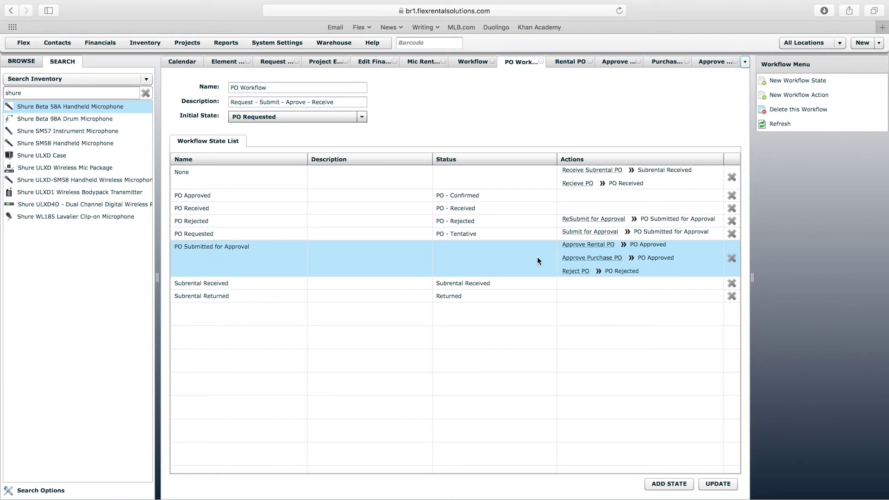
pyautogui.click(604, 245)
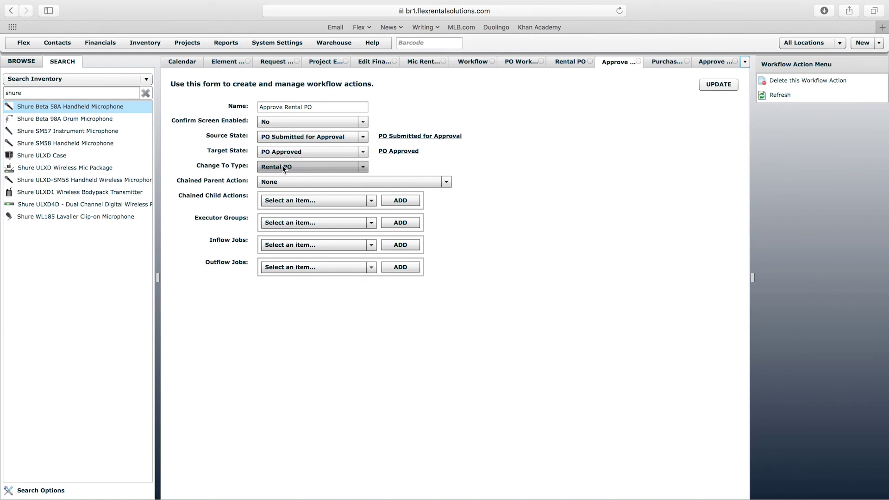
pyautogui.click(572, 66)
pyautogui.click(538, 62)
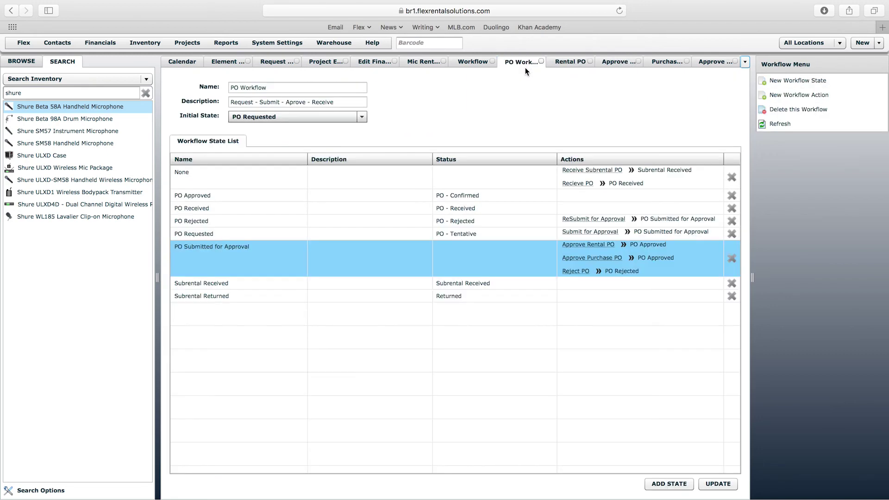
pyautogui.click(594, 258)
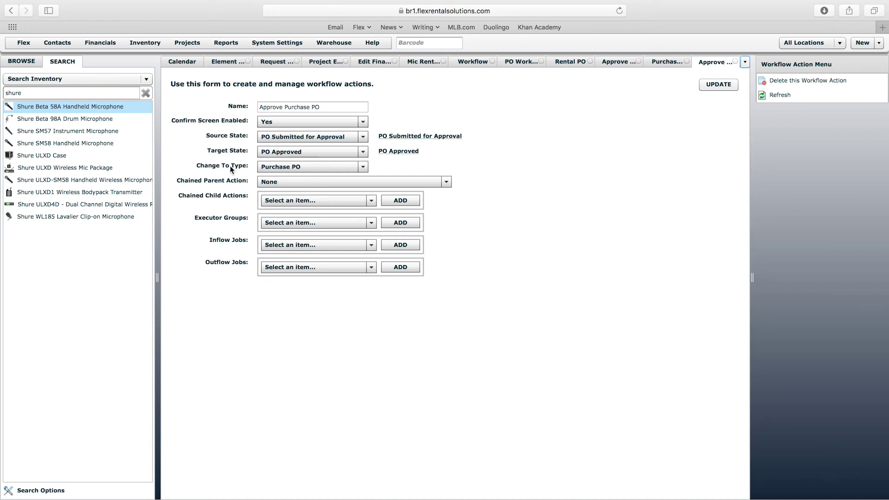
# Reload the Mic Rental PO and run its Approve Rental PO workflow action, accepting the confirmation without adding recipients
pyautogui.click(427, 63)
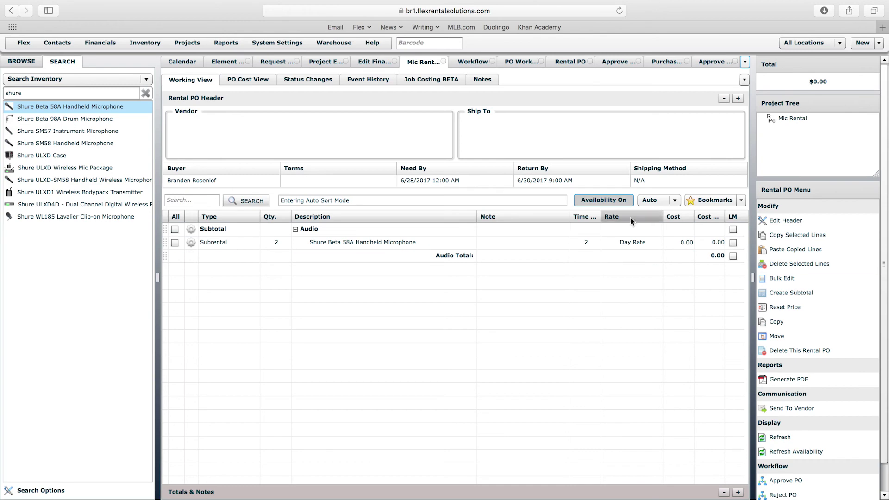
pyautogui.rightClick(421, 63)
pyautogui.click(463, 88)
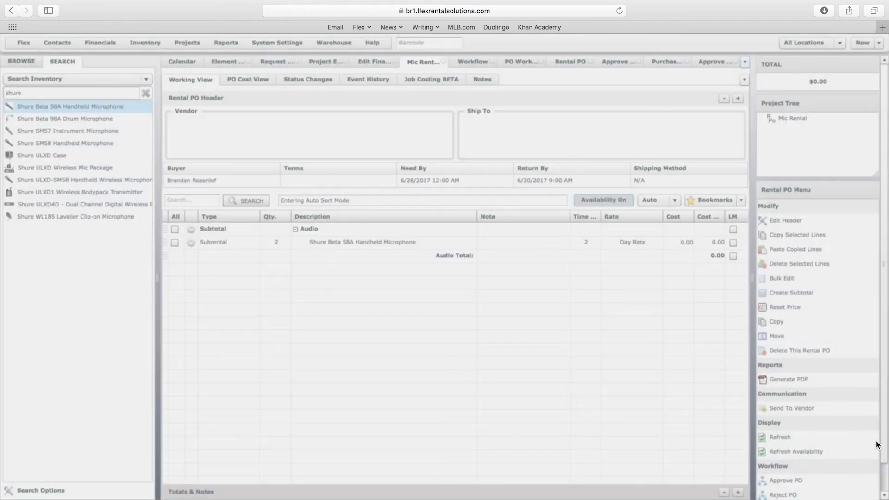
pyautogui.scroll(-2, 885, 478)
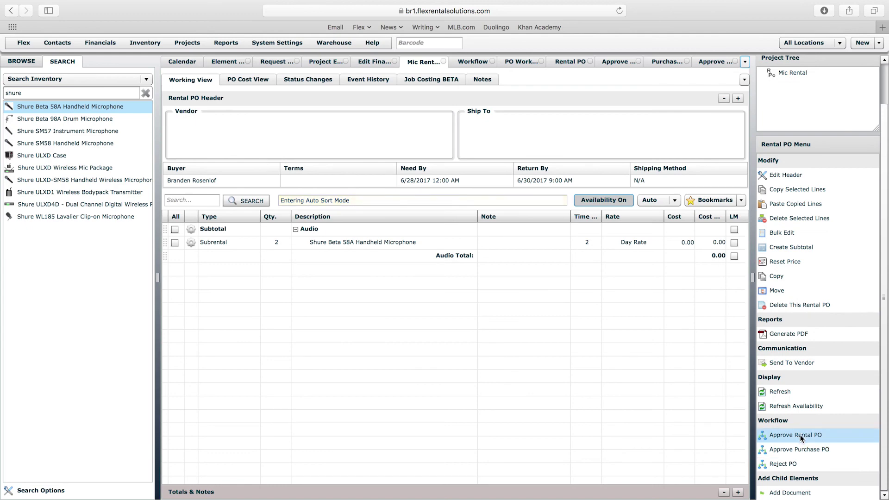
pyautogui.click(793, 436)
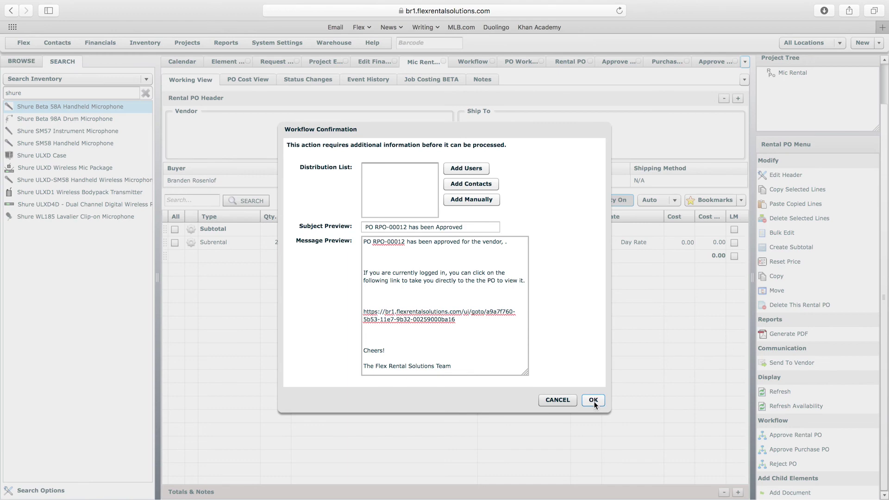
pyautogui.click(594, 401)
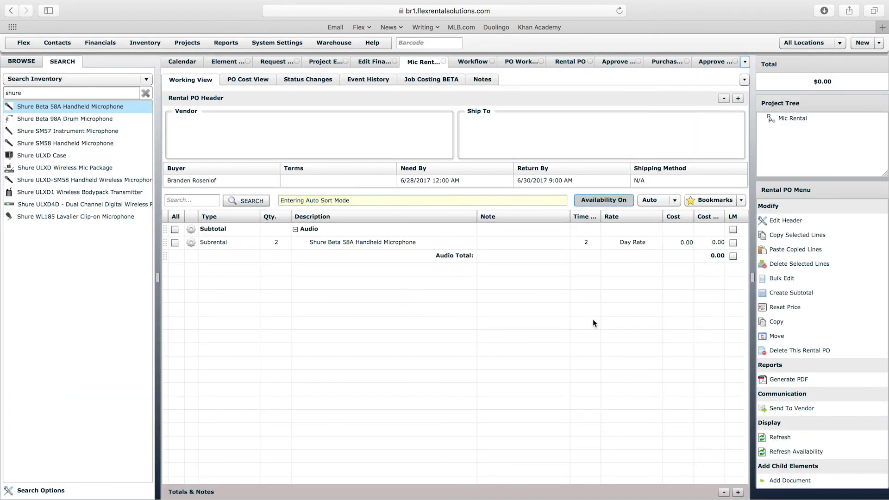
# Generate a PDF report of the Mic Rental PO, enlarge it in Preview to check the document title, and return to the browser
pyautogui.click(796, 378)
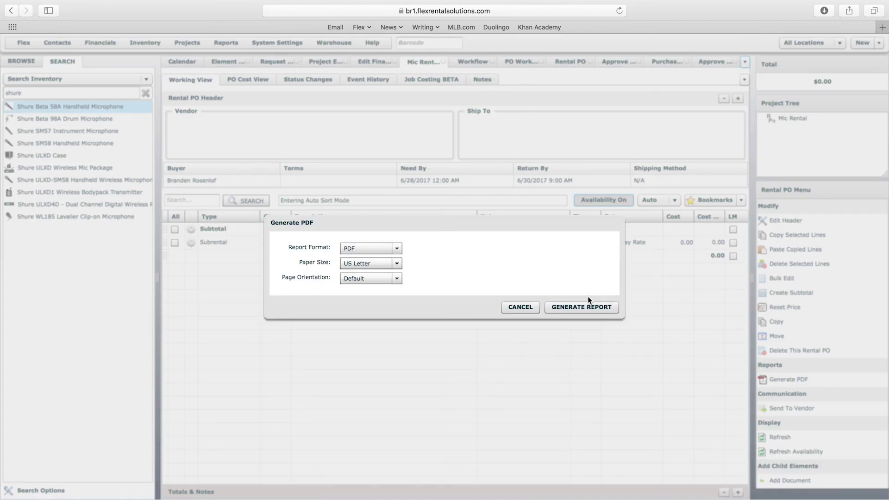
pyautogui.click(590, 307)
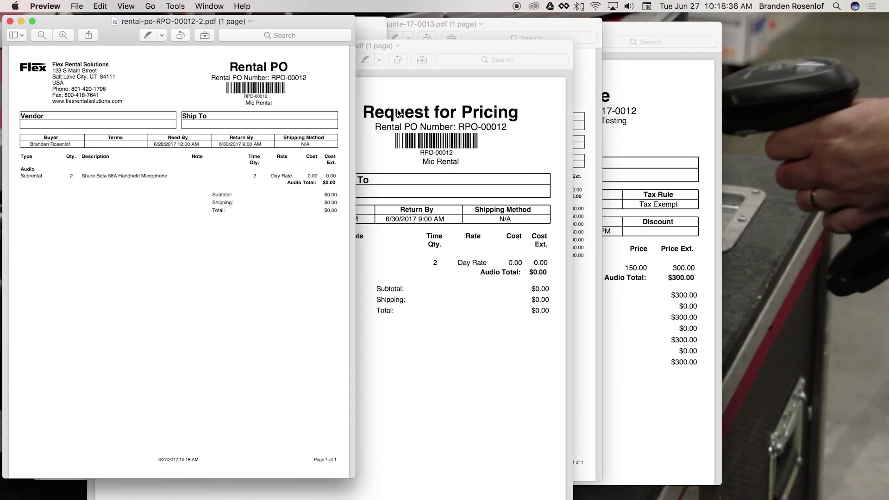
pyautogui.moveTo(354, 95); pyautogui.dragTo(578, 108)
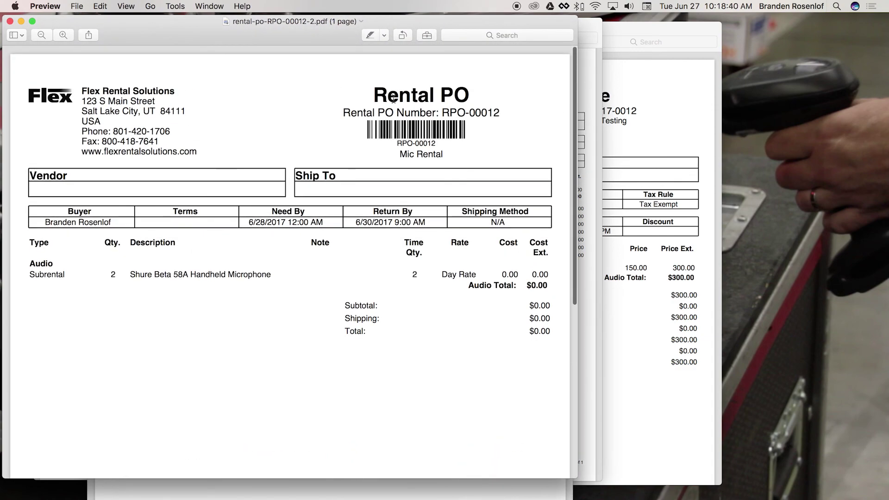
pyautogui.hotkey('ctrl', 'Right')
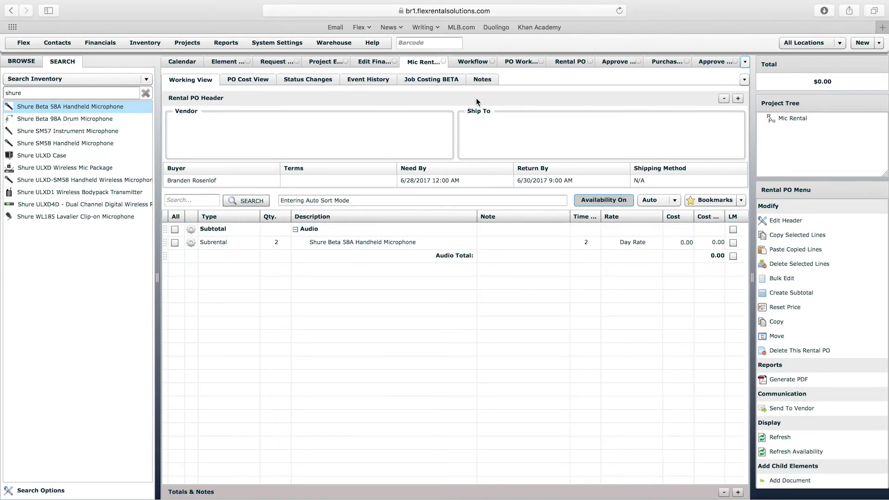
# Open the element types list from the Projects module and review the types defined for quotes and POs
pyautogui.click(181, 46)
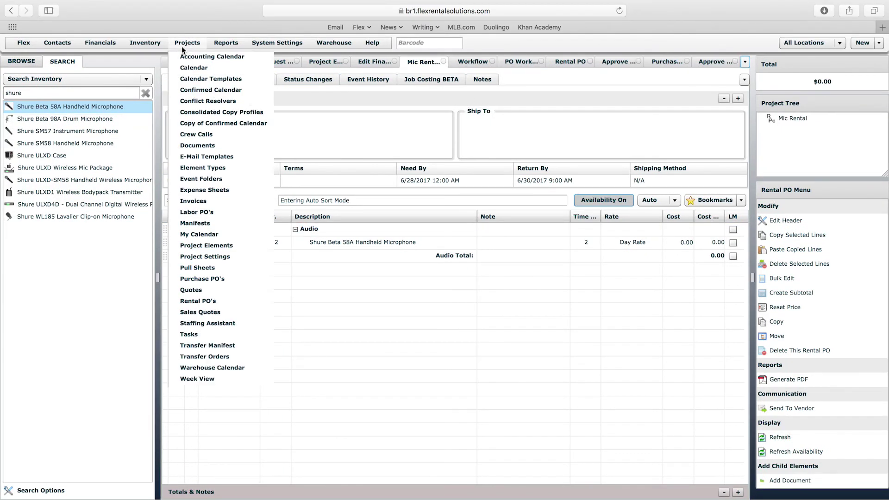
pyautogui.click(209, 168)
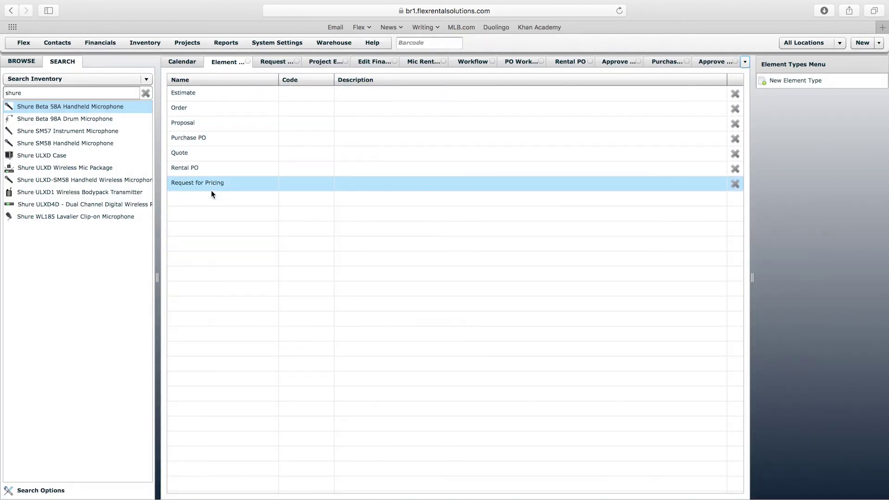
pyautogui.click(189, 185)
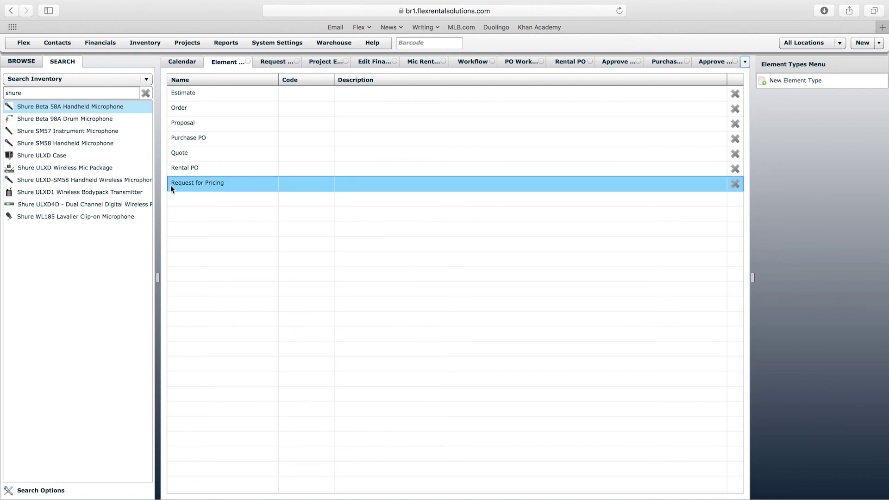
pyautogui.click(184, 157)
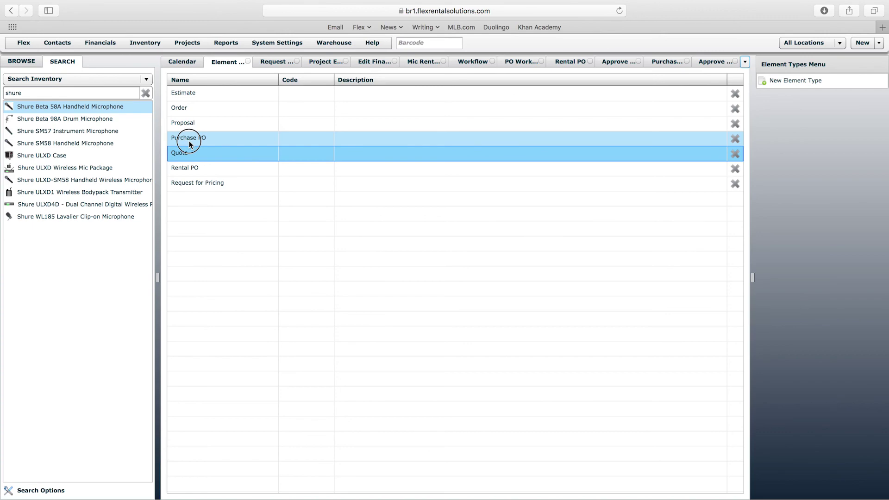
pyautogui.click(189, 141)
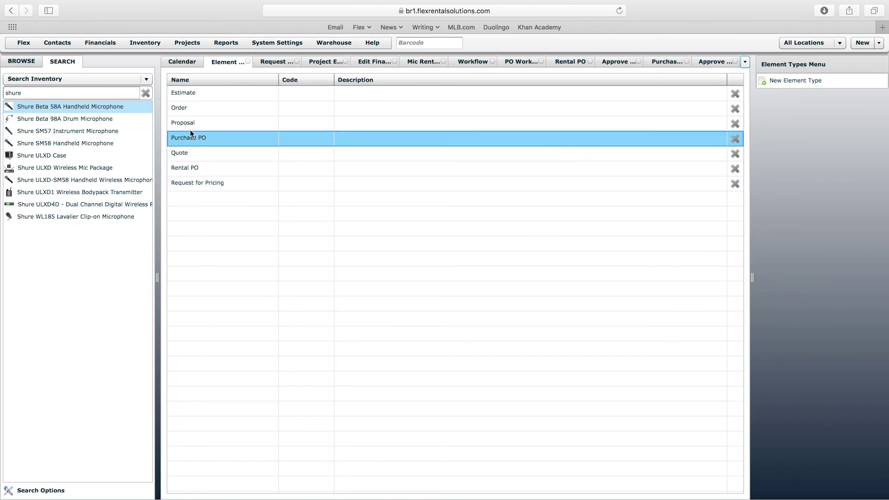
# Open the Quote definition from the project elements list for editing
pyautogui.click(186, 42)
pyautogui.click(218, 245)
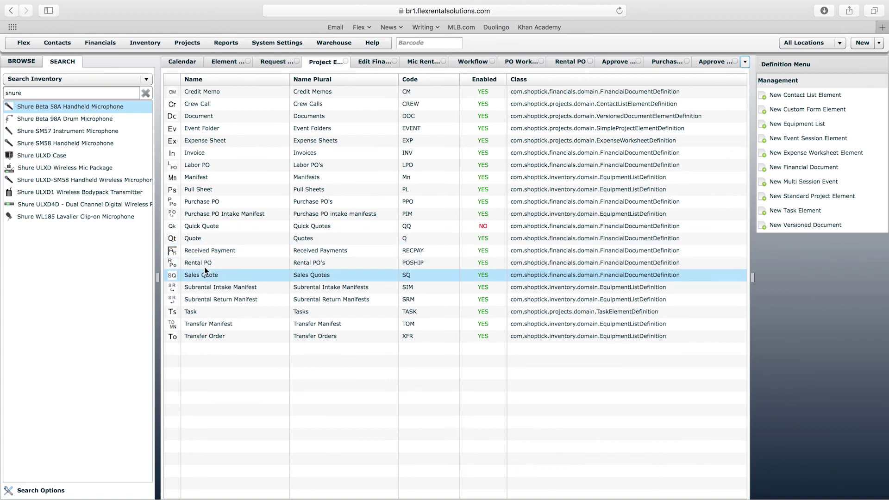
pyautogui.click(192, 240)
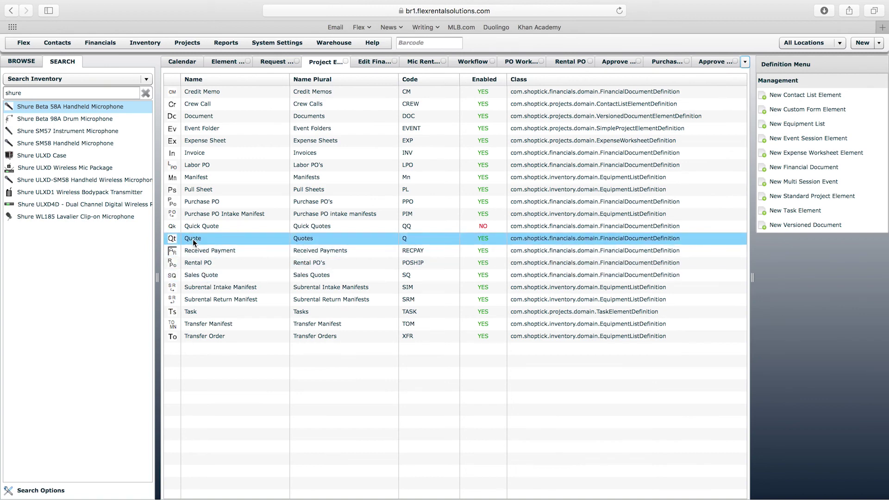
pyautogui.doubleClick(193, 239)
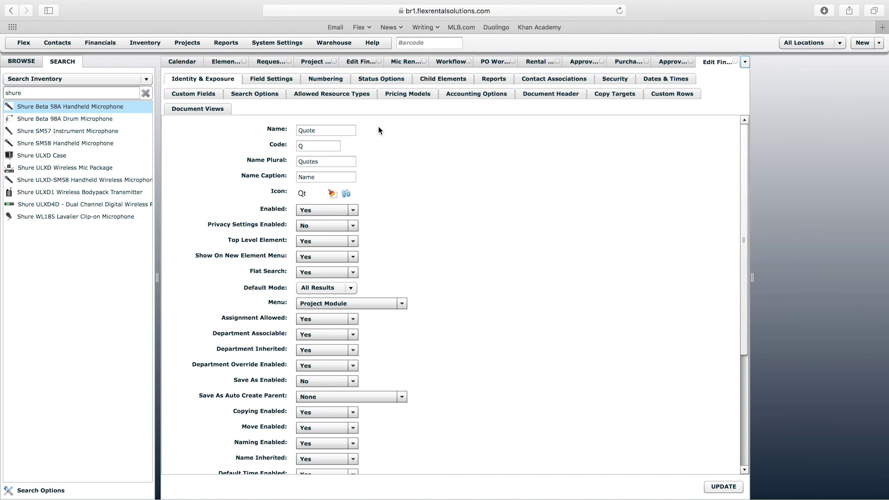
# Review the Quote definition's status options, checking the choices for its default type and its permitted type options without changing them
pyautogui.click(386, 82)
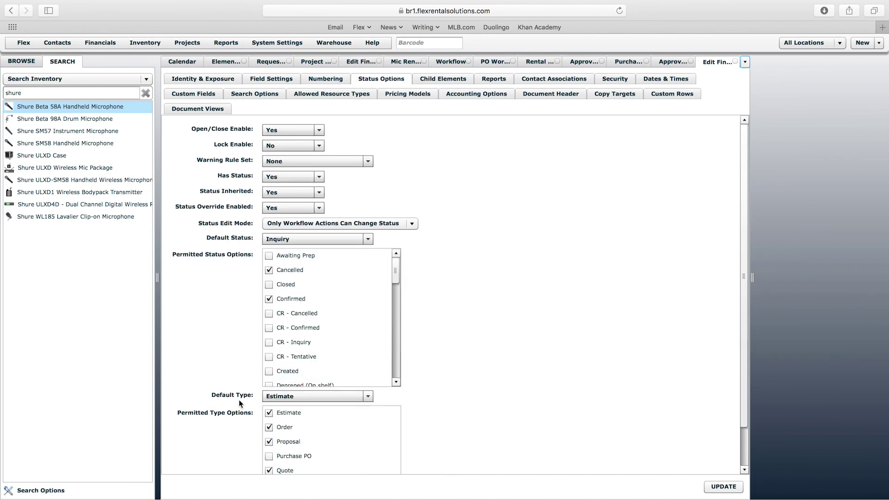
pyautogui.click(289, 397)
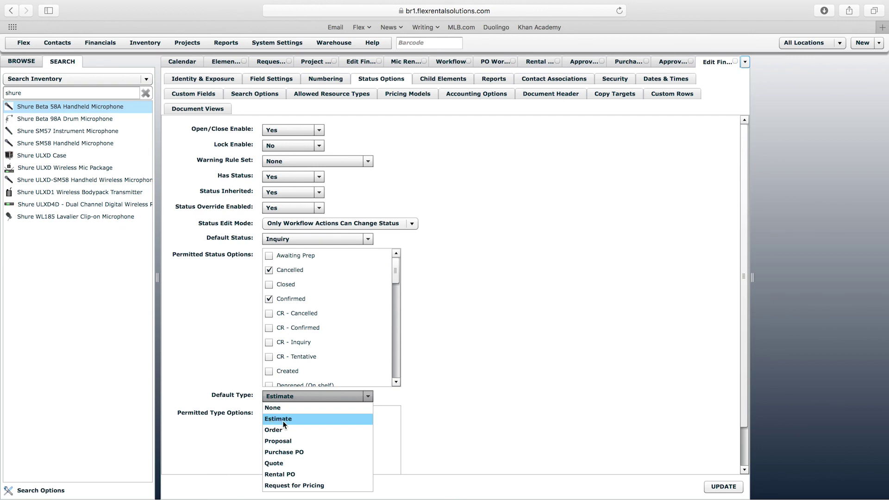
pyautogui.click(246, 415)
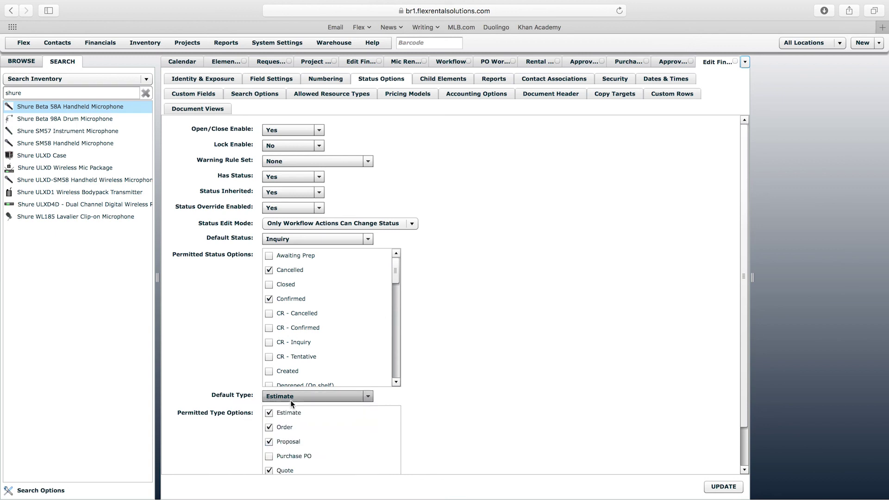
# Open the Quote Workflow from the Projects module and view the Inquiry state's Confirm Quote action to check its Change To Type setting
pyautogui.click(182, 43)
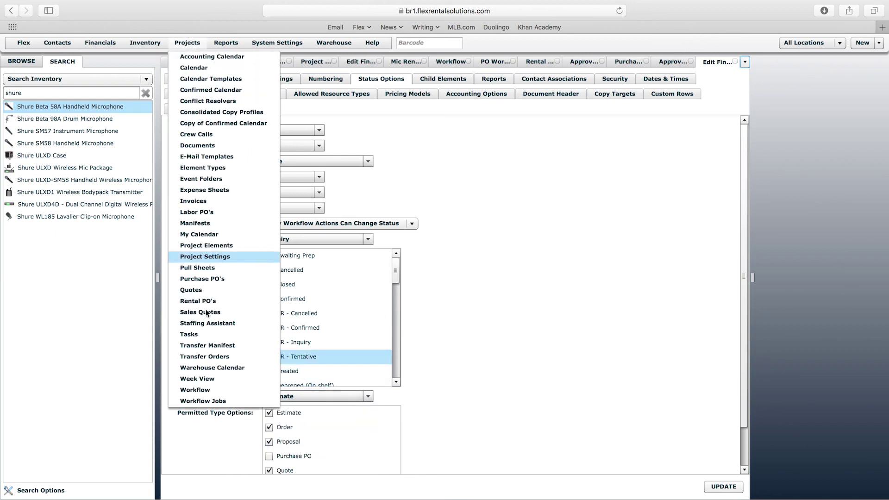
pyautogui.click(204, 392)
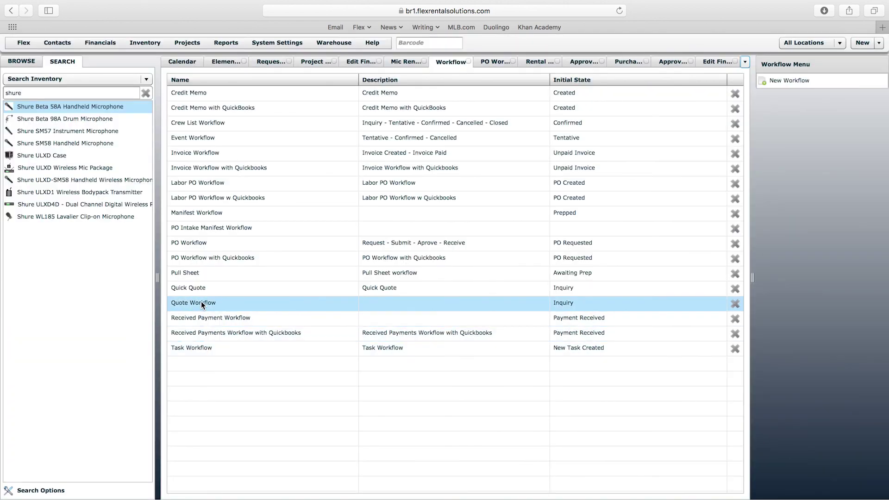
pyautogui.doubleClick(190, 305)
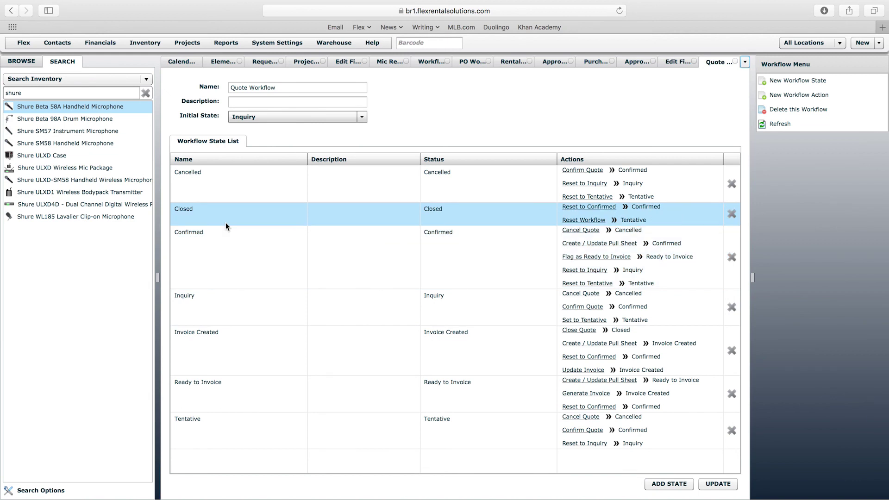
pyautogui.click(235, 298)
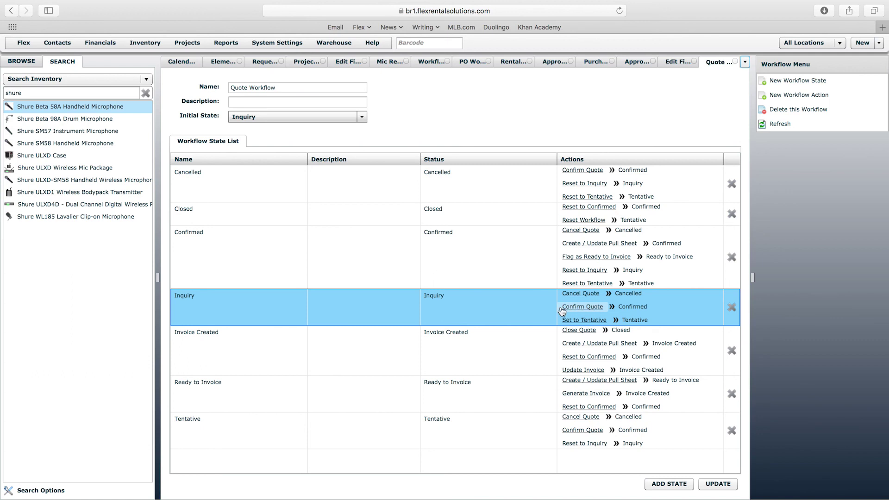
pyautogui.click(588, 309)
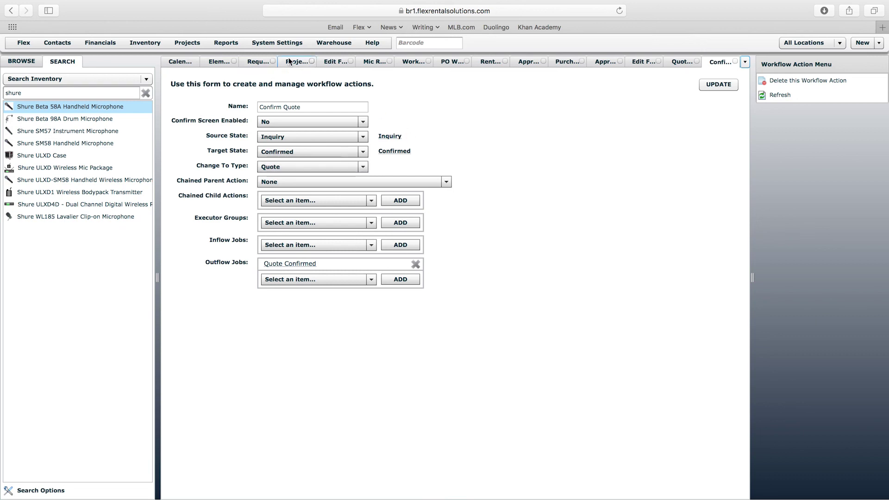
# Return to the calendar daybook and look over the two element type testing quotes and the Mic Rental PO
pyautogui.click(336, 61)
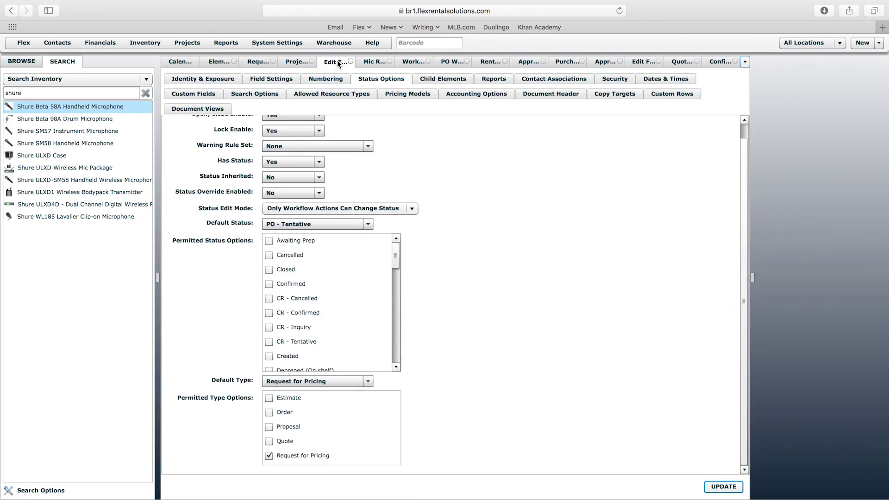
pyautogui.click(184, 60)
pyautogui.rightClick(185, 62)
pyautogui.click(225, 88)
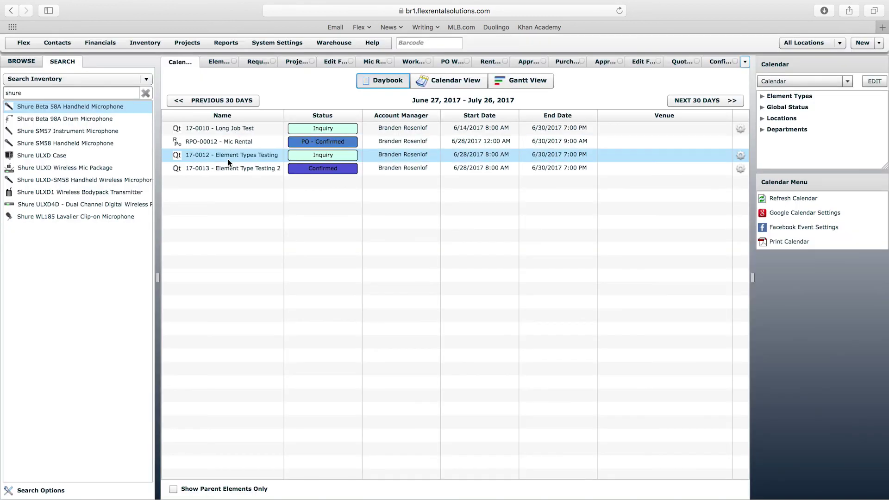
pyautogui.click(232, 157)
pyautogui.click(246, 169)
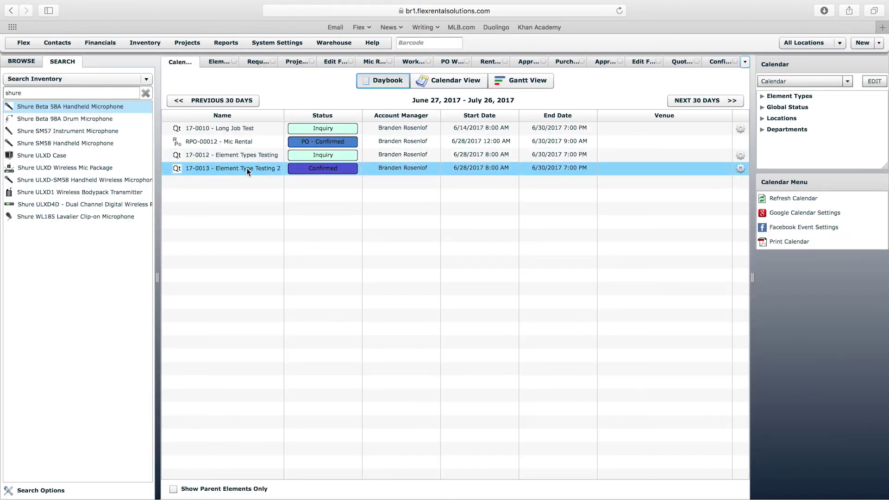
pyautogui.click(200, 144)
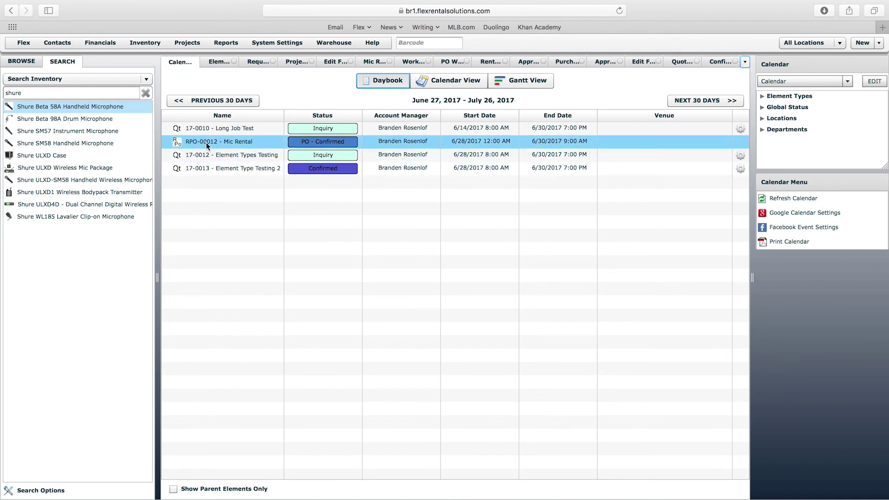